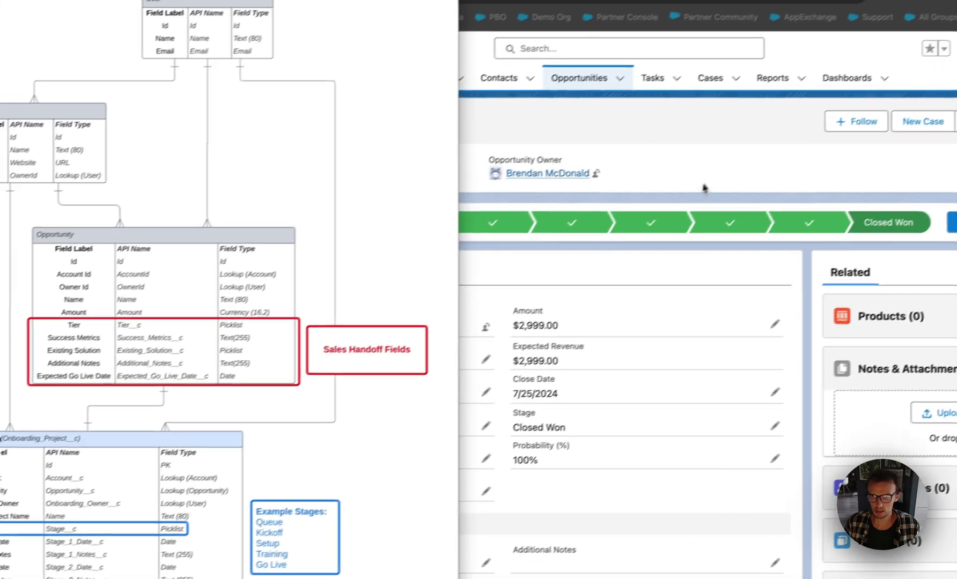
Step: Log back into Salesforce after the inactivity logout, filling the password from the password manager
click(805, 156)
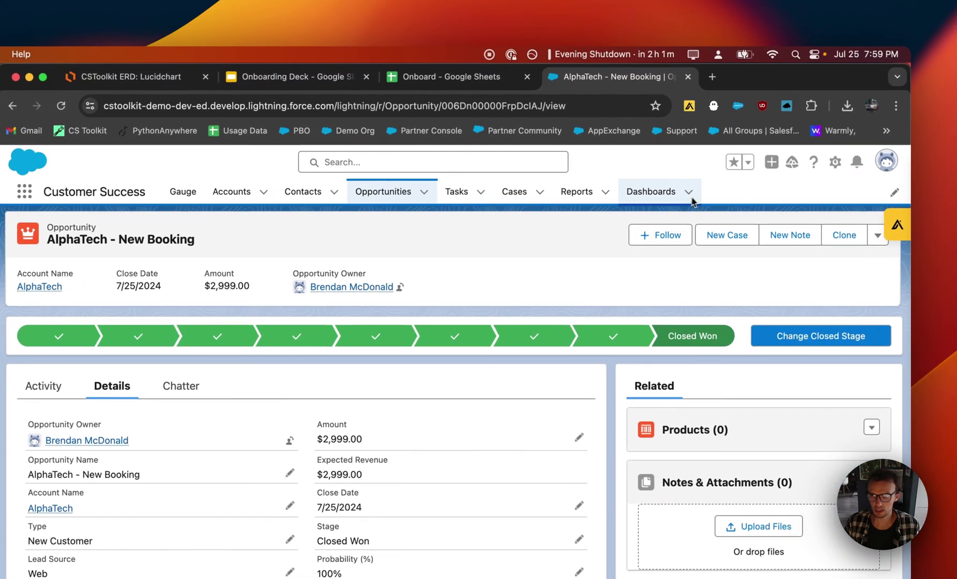
click(833, 162)
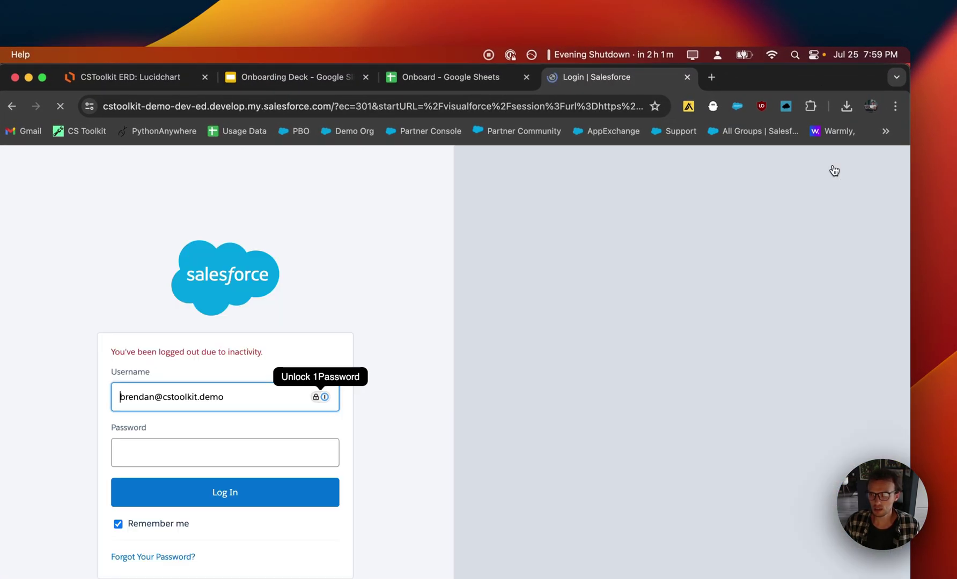
click(192, 263)
click(454, 359)
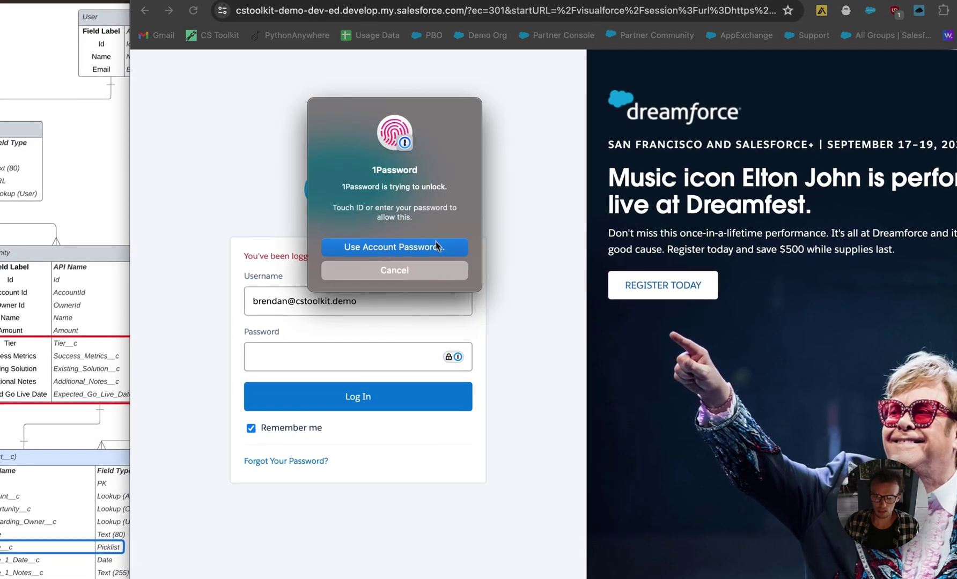
click(333, 396)
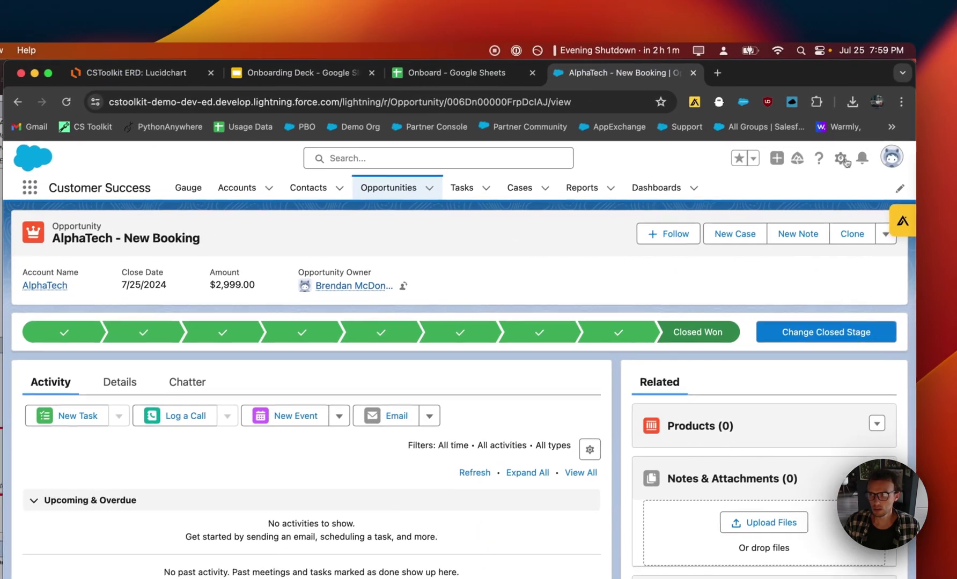
Step: Open Setup in a new tab, go to Object Manager and open its Create menu
click(816, 161)
click(754, 198)
click(663, 77)
click(186, 201)
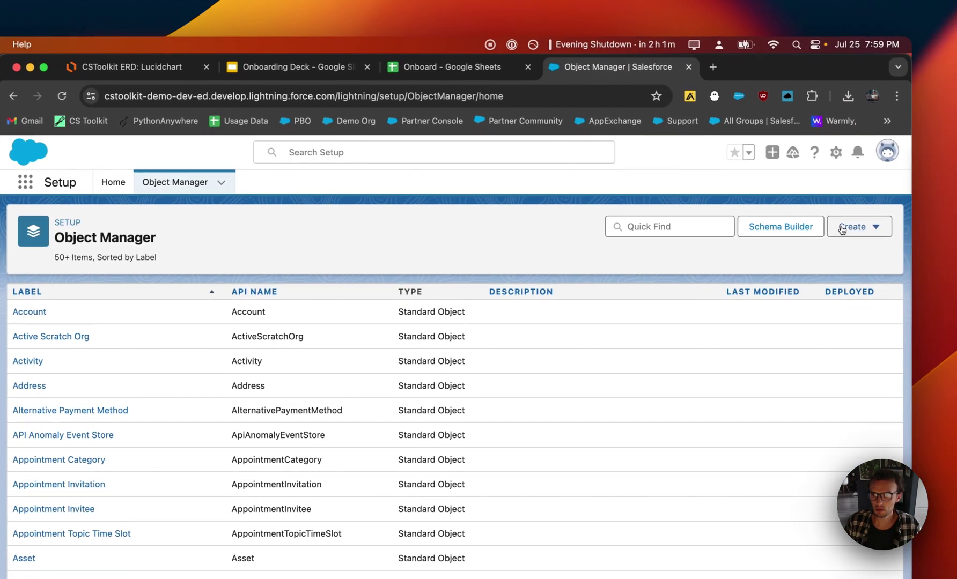
click(856, 227)
Step: Enter 'Onboarding Project' as the new object's label and plural label
click(778, 268)
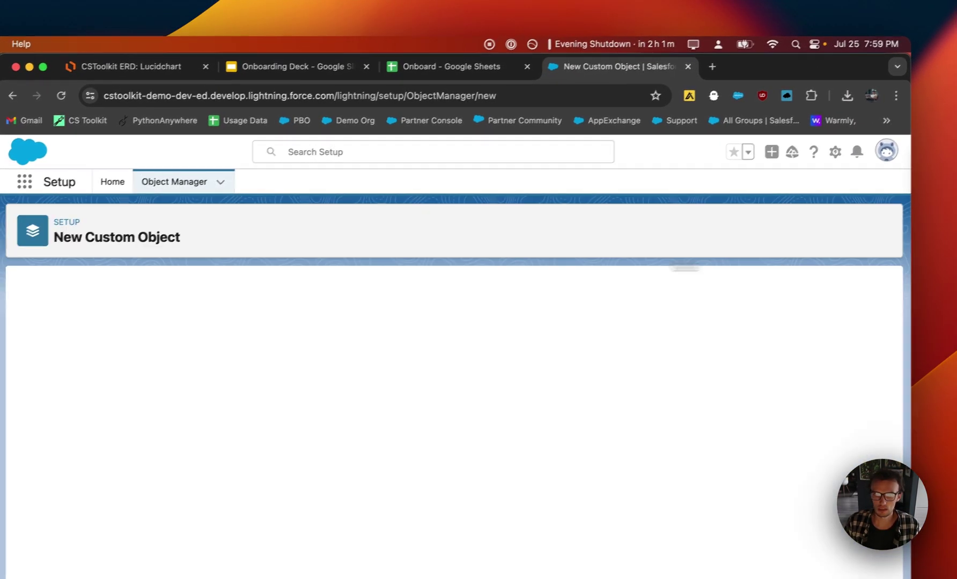
text(Onboarding Project)
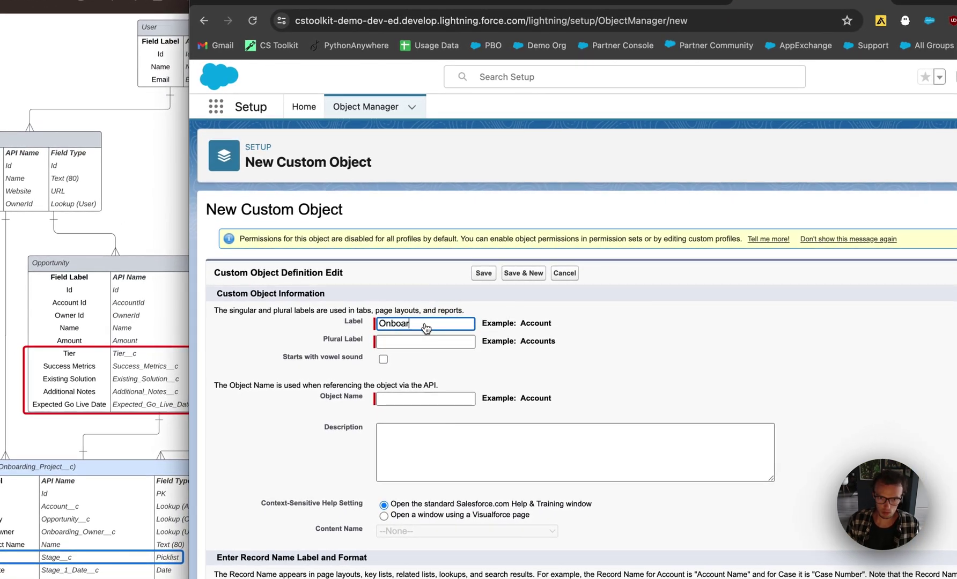
key(super+a)
key(super+c)
key(Tab)
key(super+v)
click(291, 366)
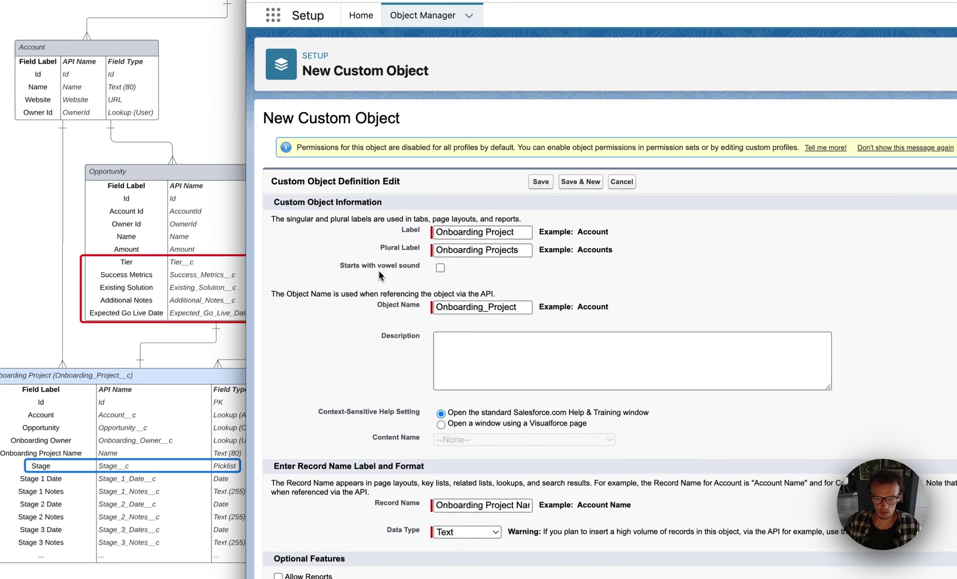
Step: Describe the object as 'Object for onboarding workflow' and keep Text as the record name type
scroll(573, 292, down, 2)
click(573, 290)
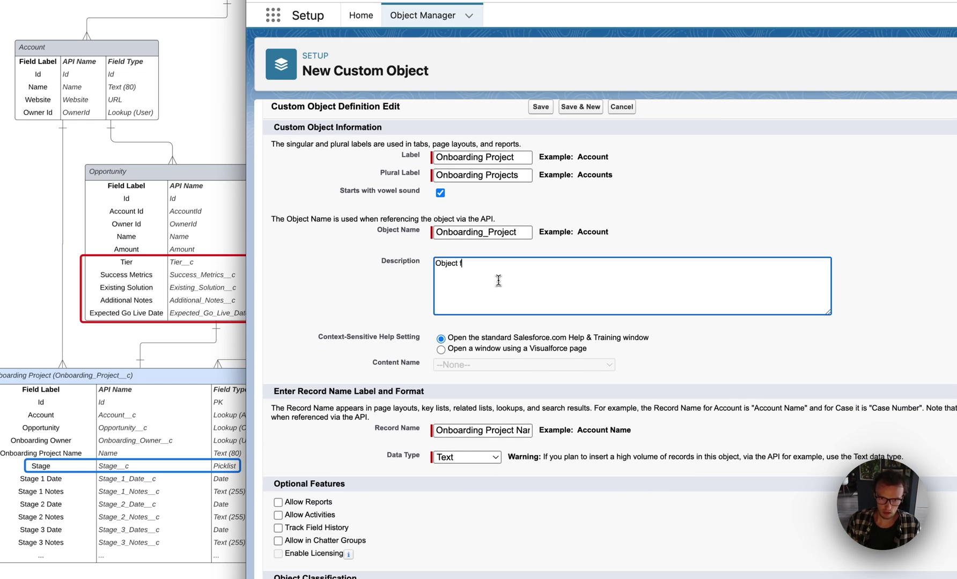
text(Object for onboarding workflow)
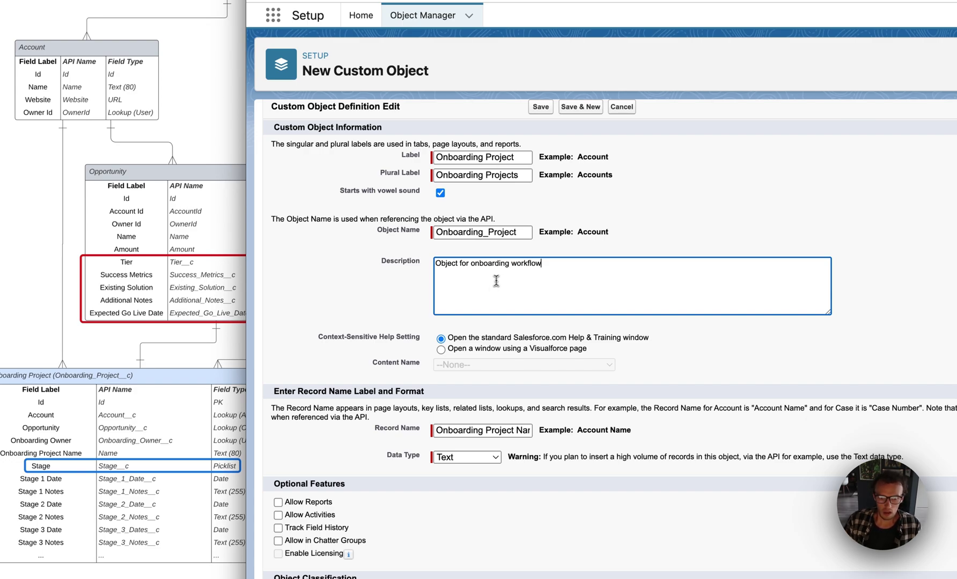
scroll(374, 355, down, 1)
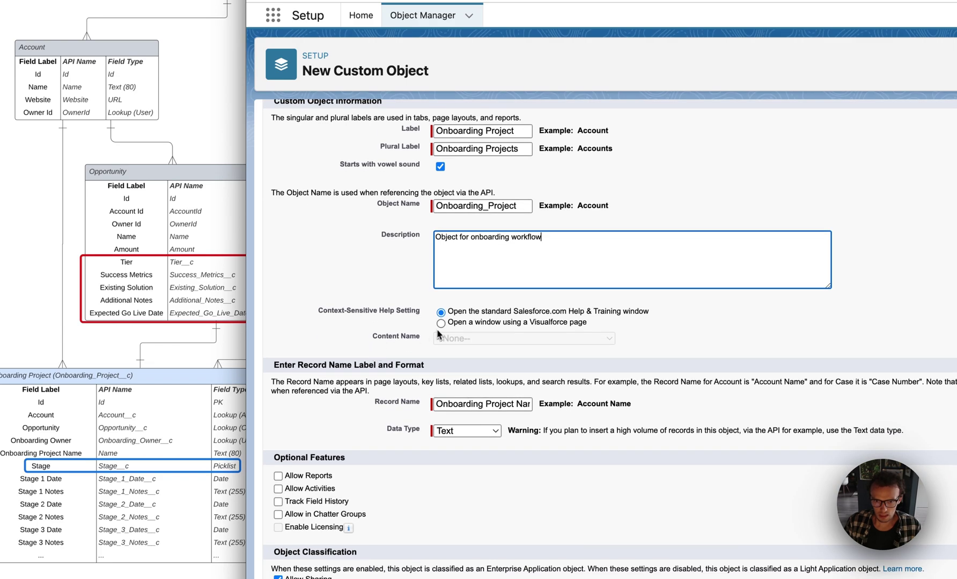
scroll(467, 330, down, 2)
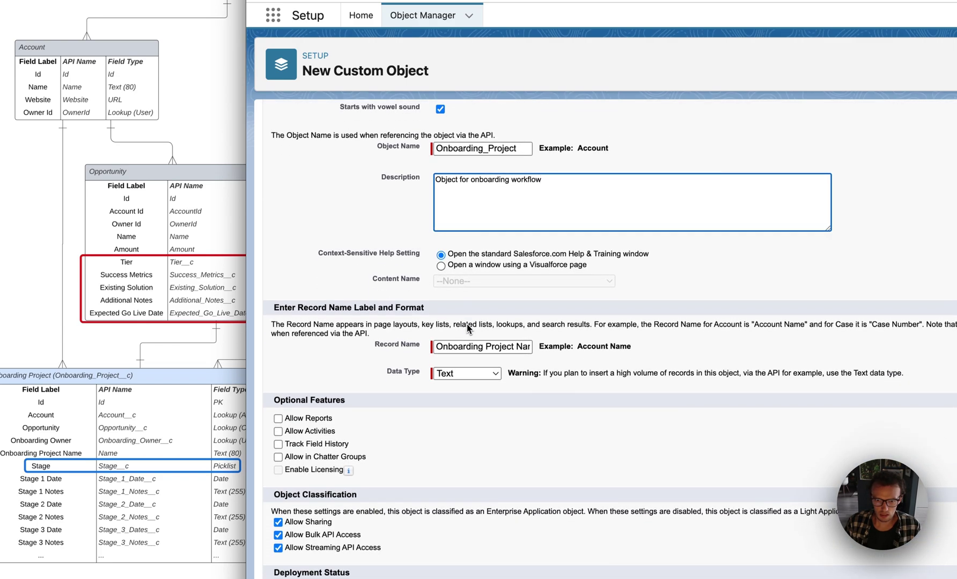
scroll(468, 328, down, 2)
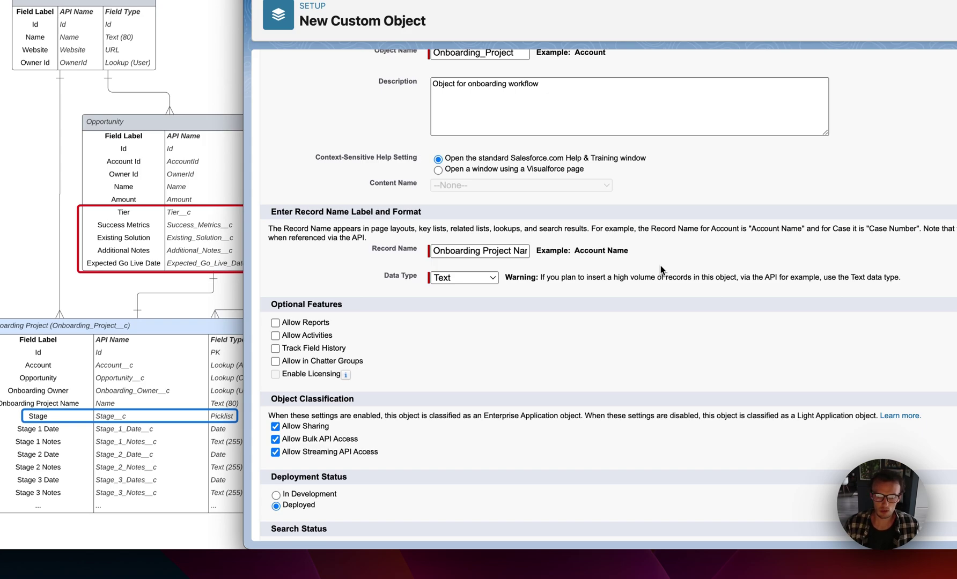
click(464, 277)
click(486, 279)
Step: Allow reports, activities and search, enable the tab wizard, and save the object
scroll(443, 339, down, 2)
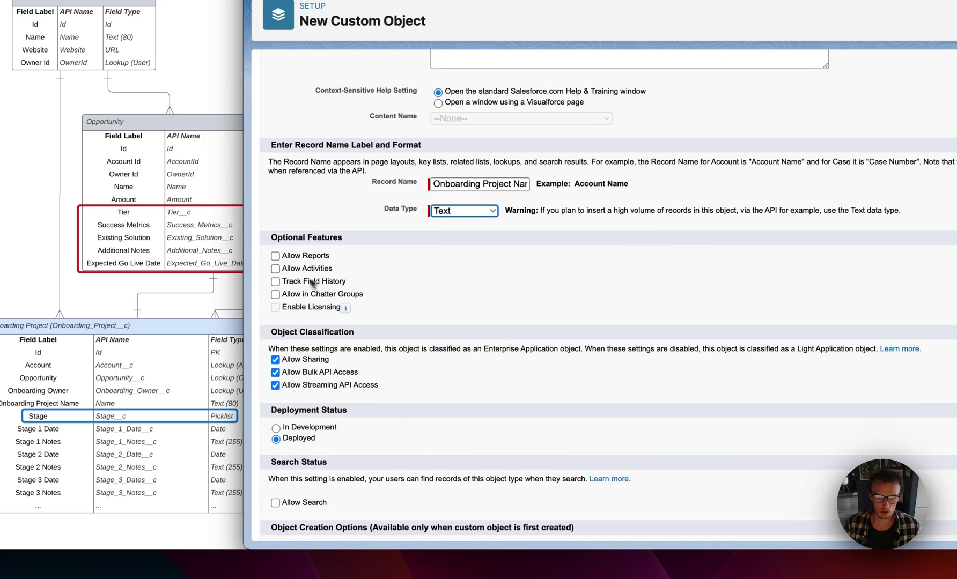
click(275, 258)
click(276, 270)
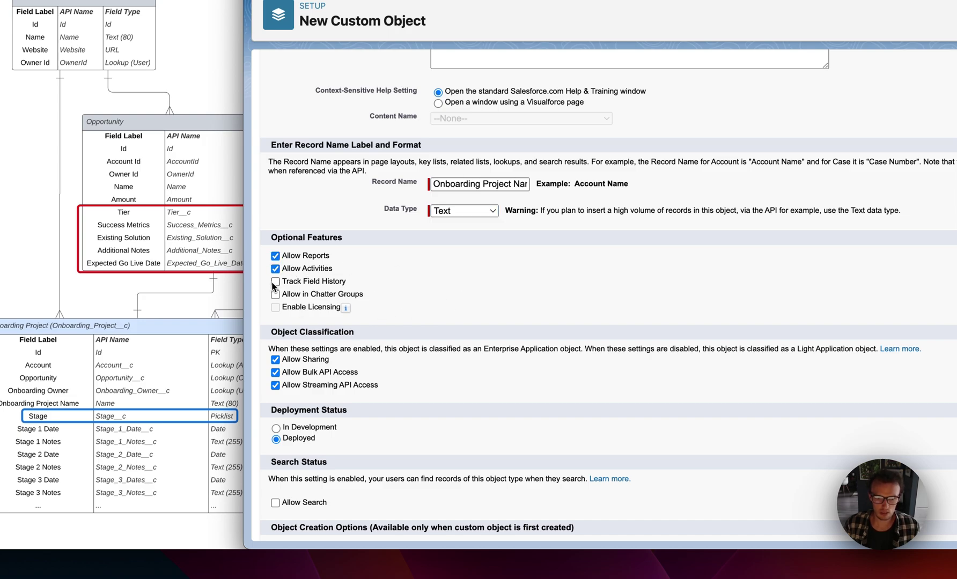
scroll(287, 297, down, 3)
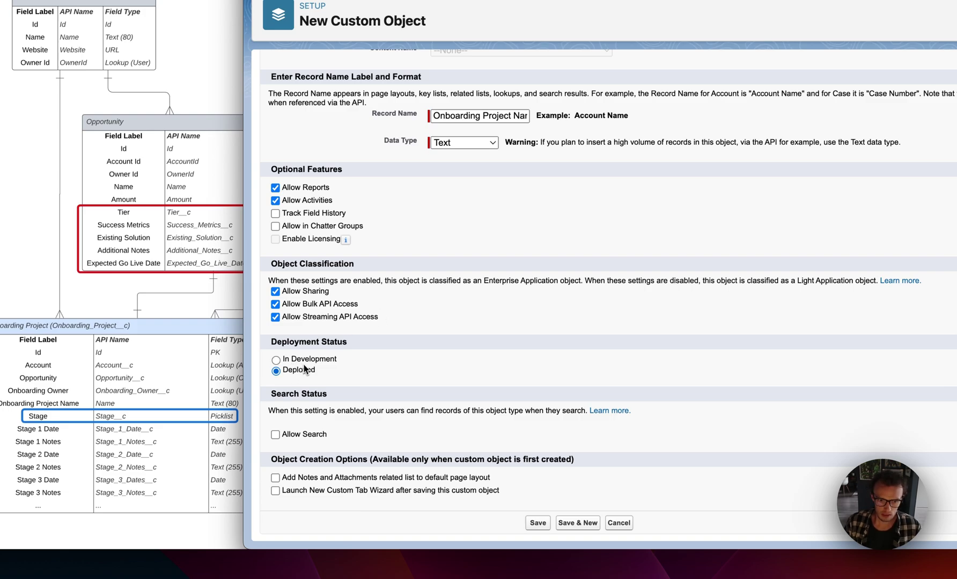
click(276, 435)
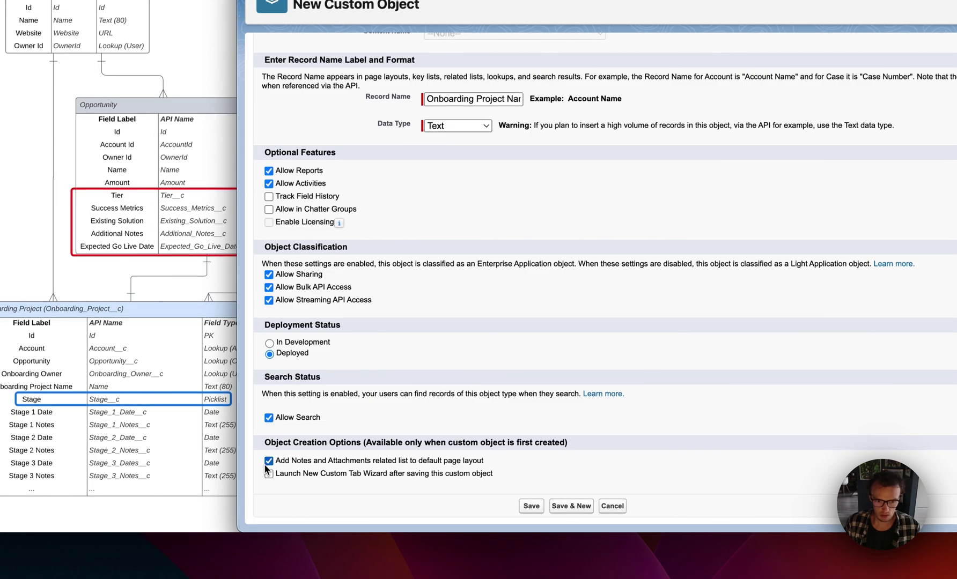
click(269, 473)
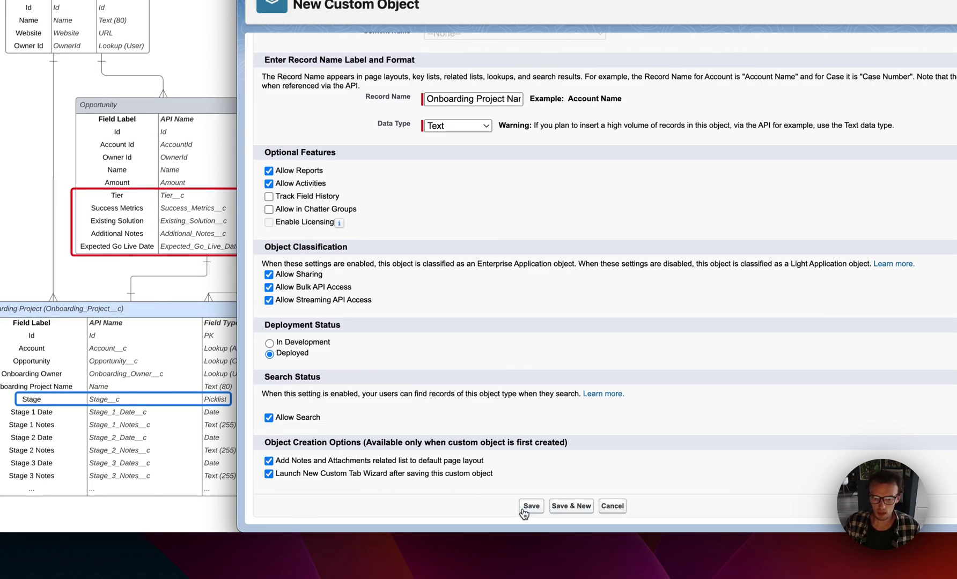
click(531, 507)
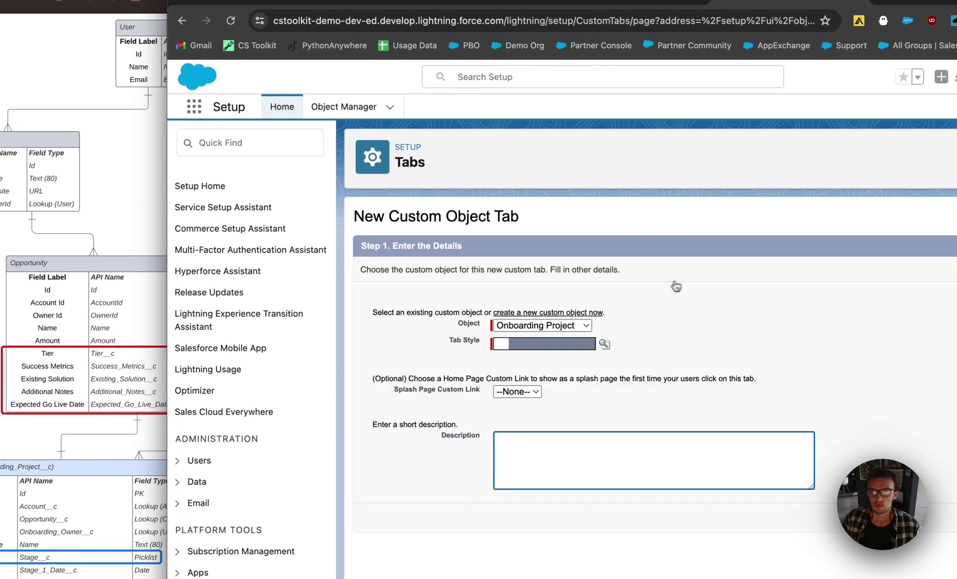
Step: Give the Onboarding Project tab the Car style with no splash page
click(556, 346)
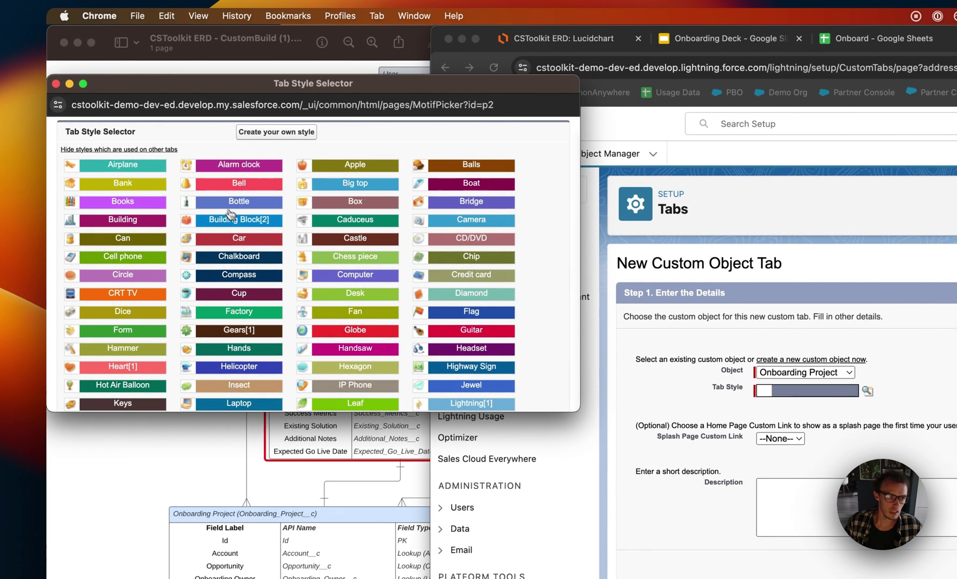
click(239, 239)
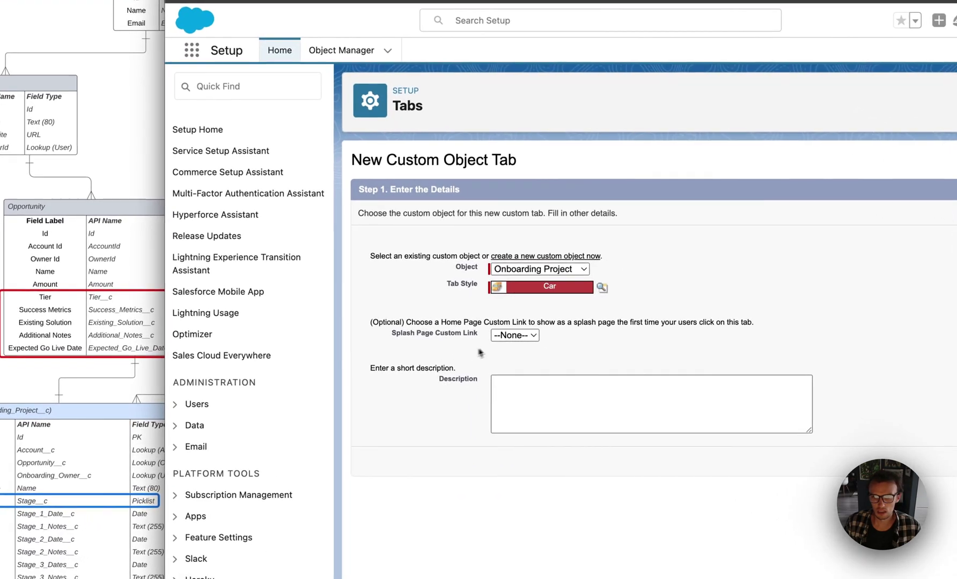
click(514, 335)
click(516, 336)
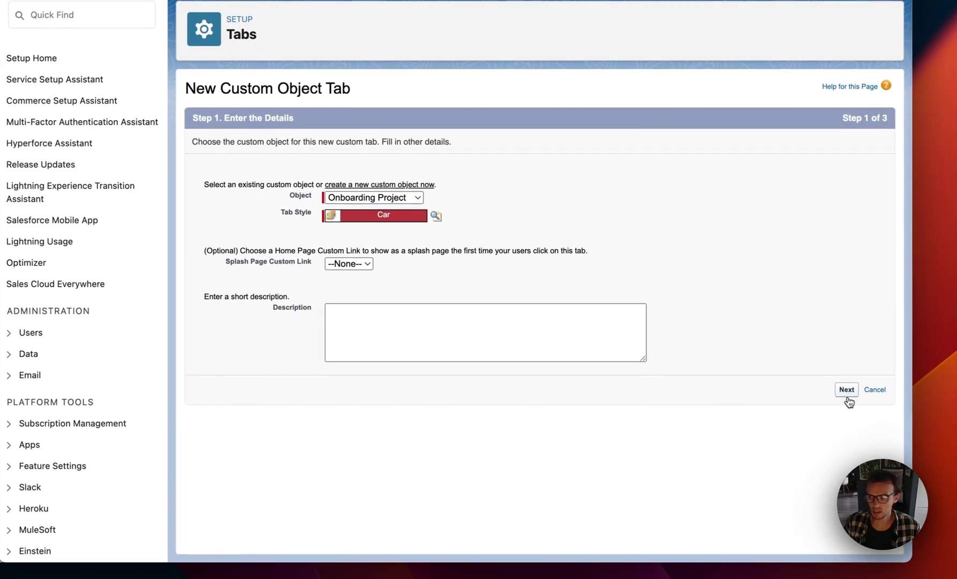
click(846, 390)
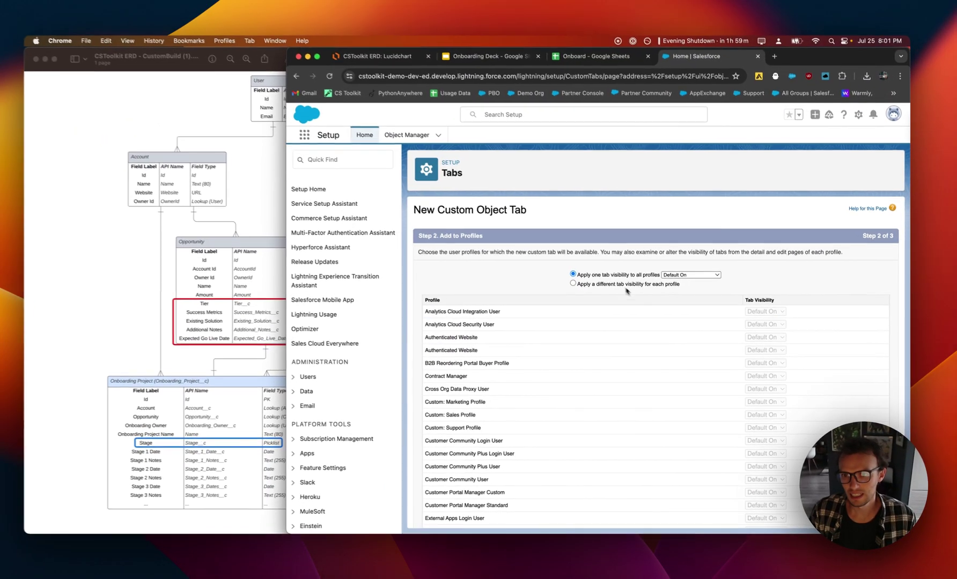
Step: Add the tab only to the Customer Success app, excluding every other app
scroll(467, 229, down, 10)
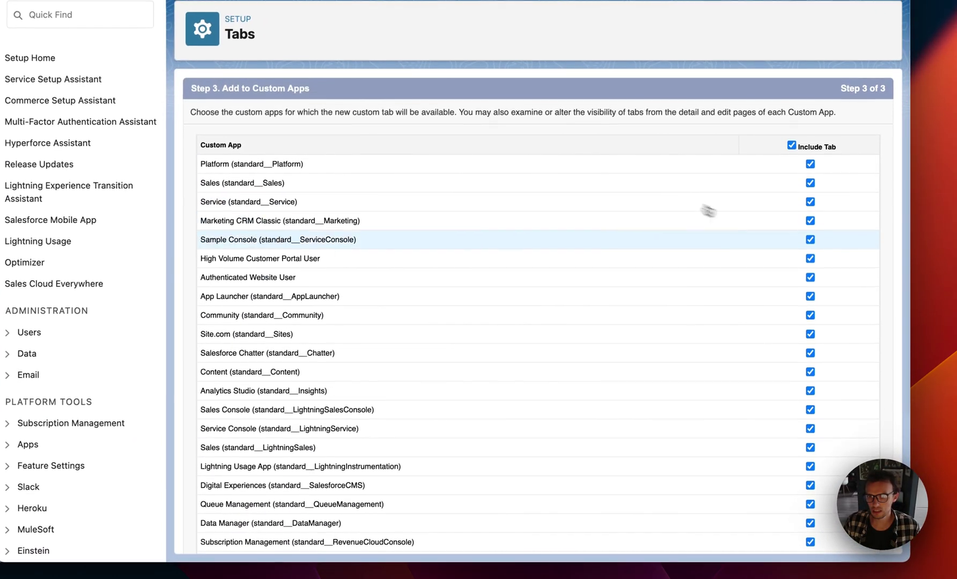
scroll(705, 207, down, 5)
scroll(758, 243, up, 5)
scroll(799, 479, down, 5)
scroll(628, 150, up, 5)
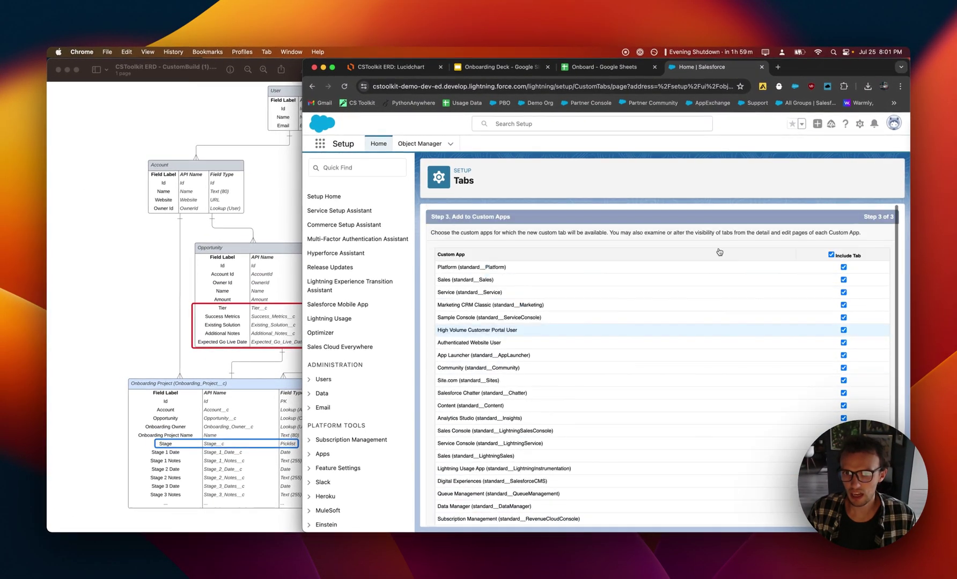
scroll(671, 298, down, 5)
scroll(670, 299, up, 5)
click(831, 255)
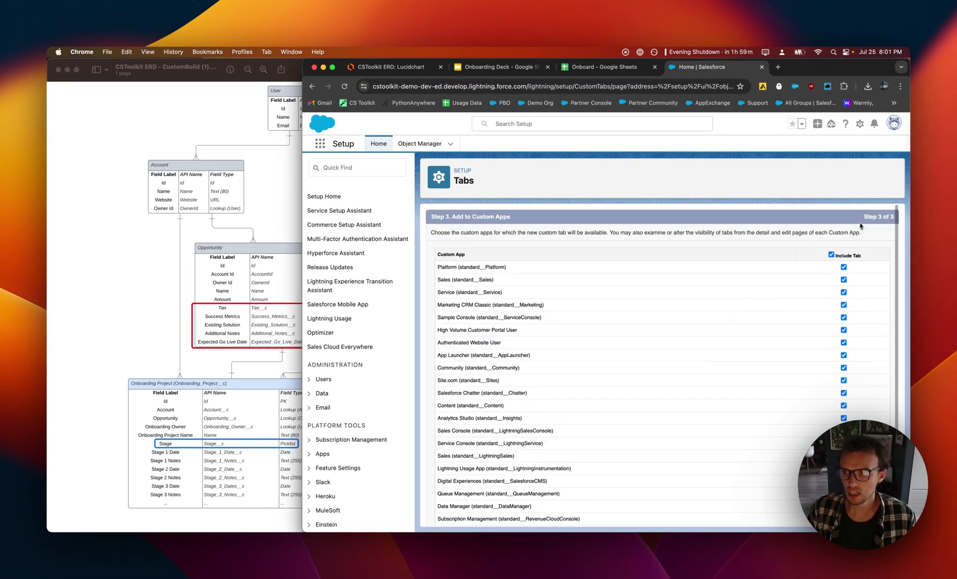
scroll(789, 348, down, 5)
click(810, 459)
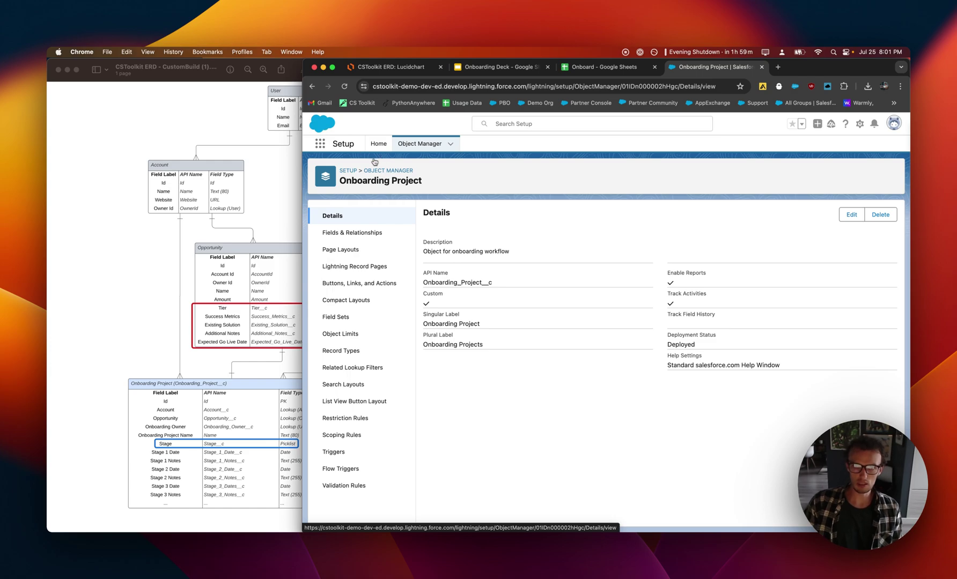
Step: Check the empty Onboarding Projects list, then show the object's Fields & Relationships in Setup
click(375, 144)
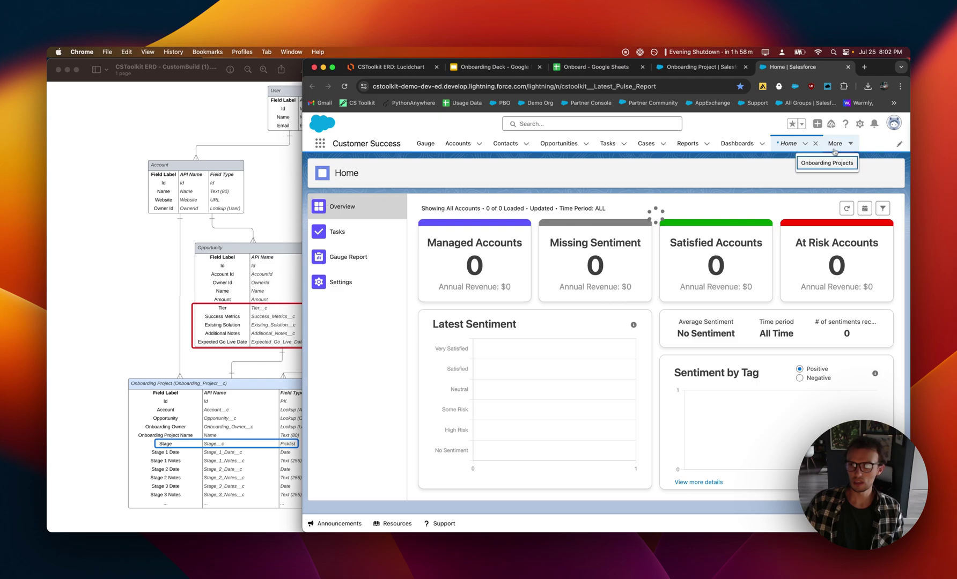
click(803, 143)
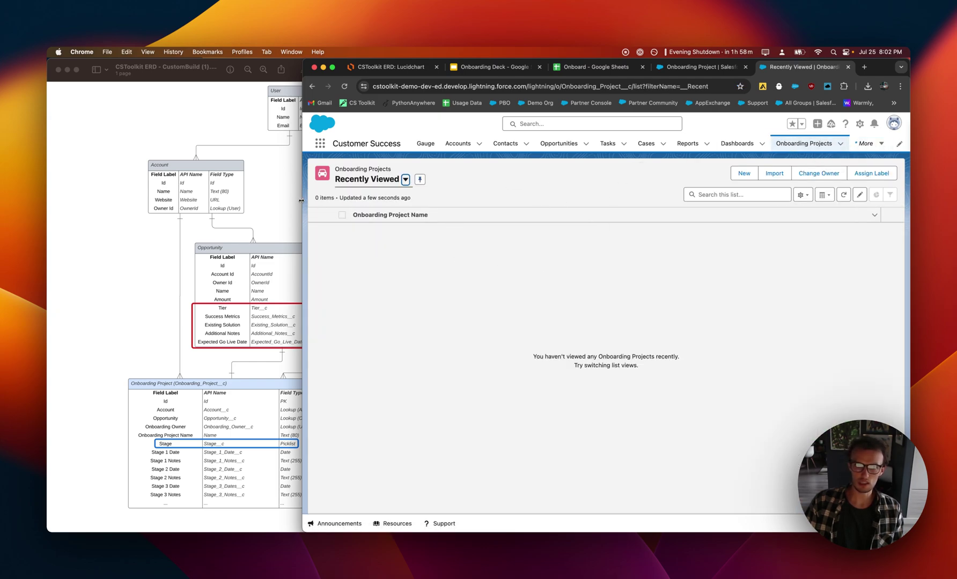
drag(302, 200, 460, 186)
click(749, 67)
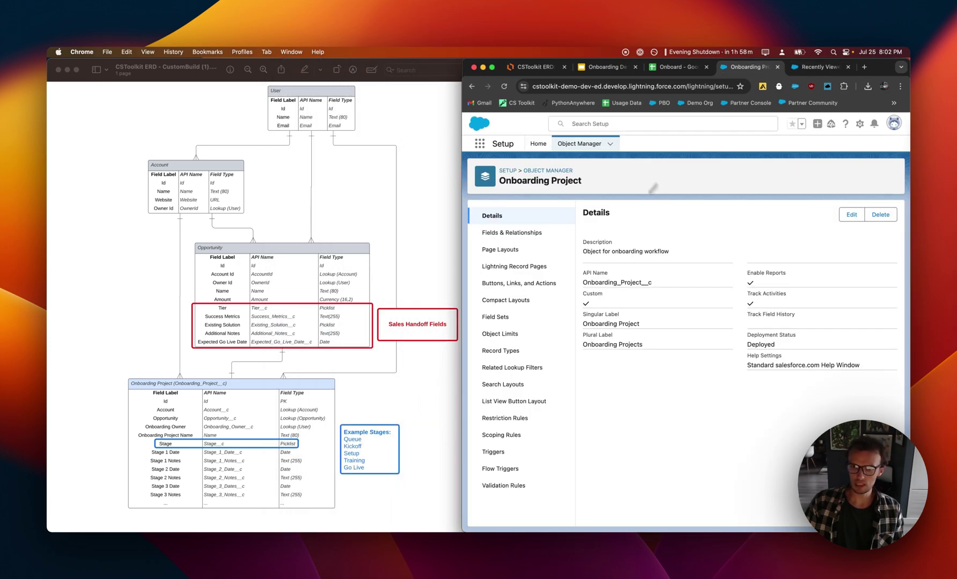
click(536, 236)
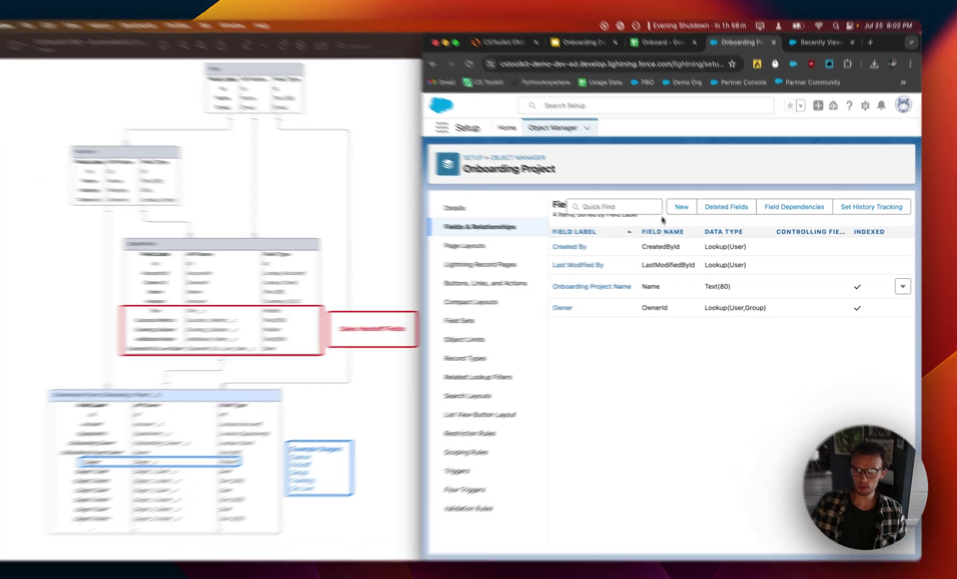
Step: Start a Lookup Relationship field on Onboarding Project related to Account
click(695, 215)
scroll(517, 345, down, 5)
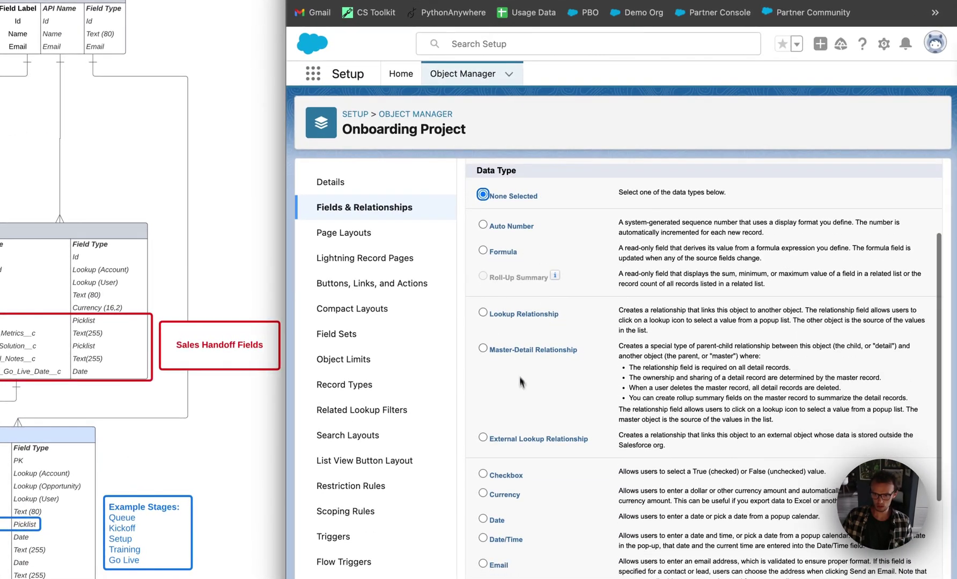
key(super+f)
text(p)
click(484, 314)
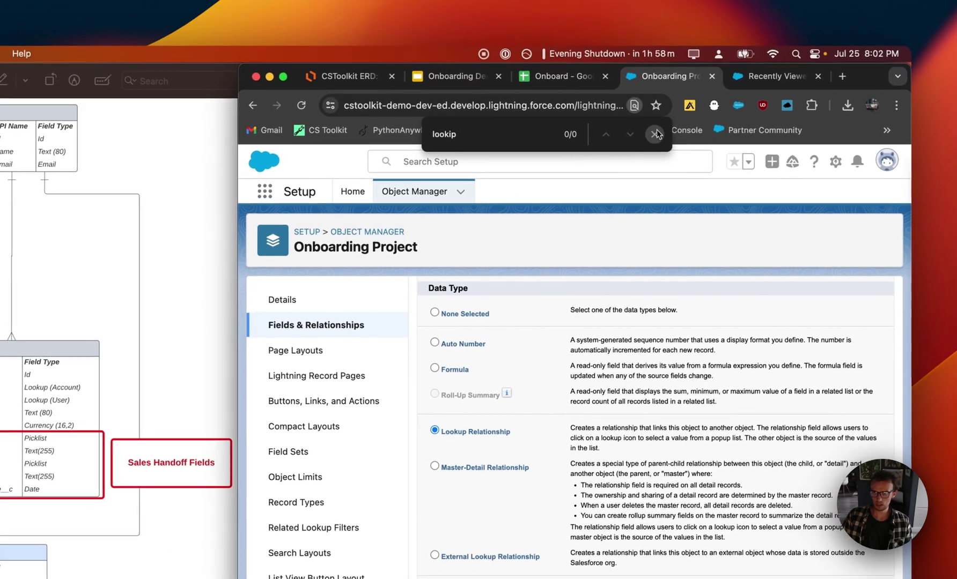
click(656, 134)
scroll(644, 375, up, 5)
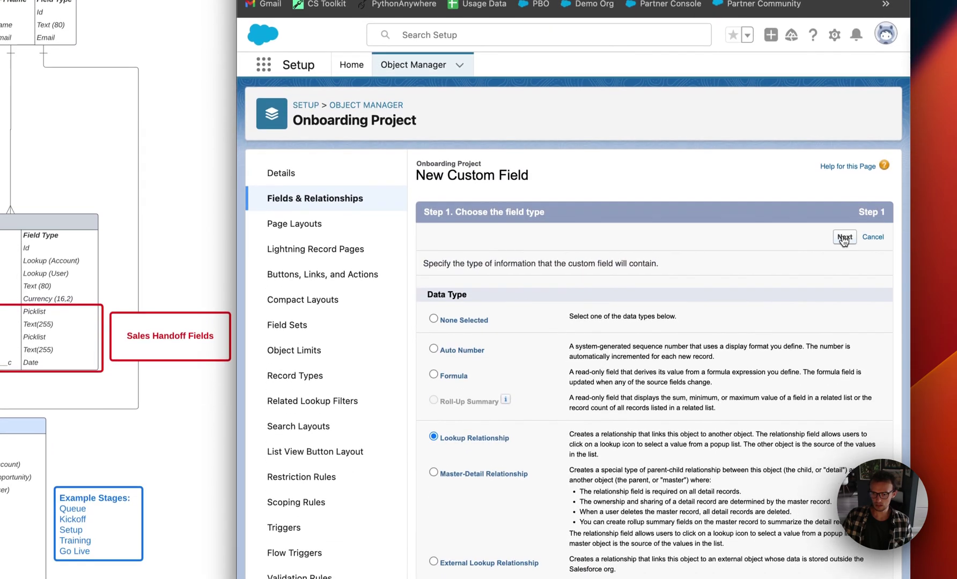
click(844, 429)
click(534, 424)
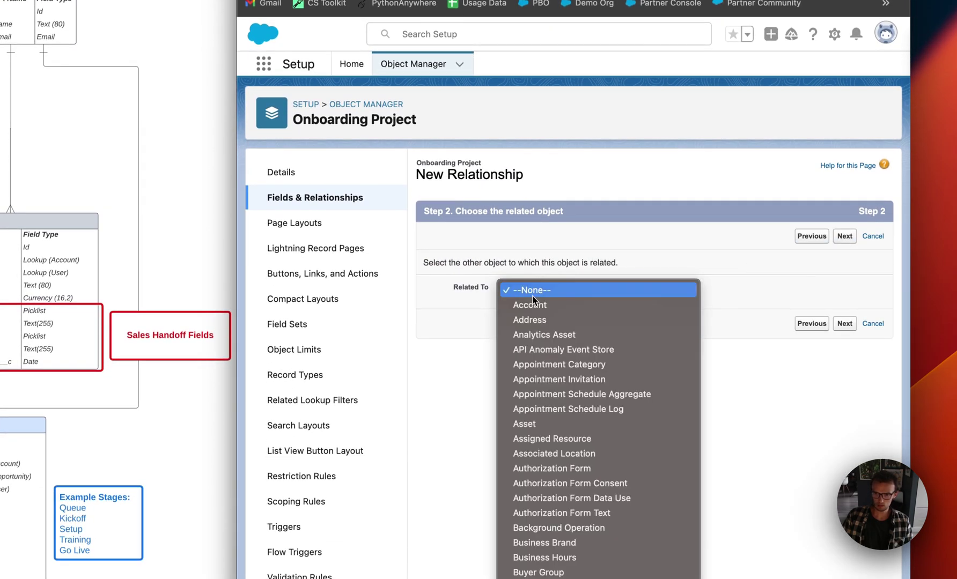
click(531, 305)
click(845, 236)
Step: Make the Account lookup required, accept default security, layouts and related list, and Save & New
key(Tab)
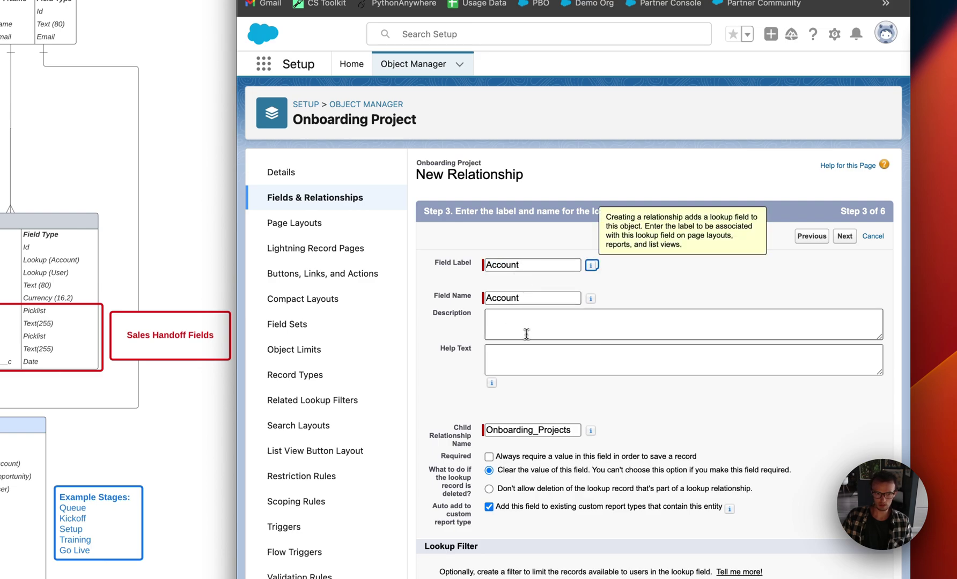
click(528, 334)
scroll(528, 333, down, 3)
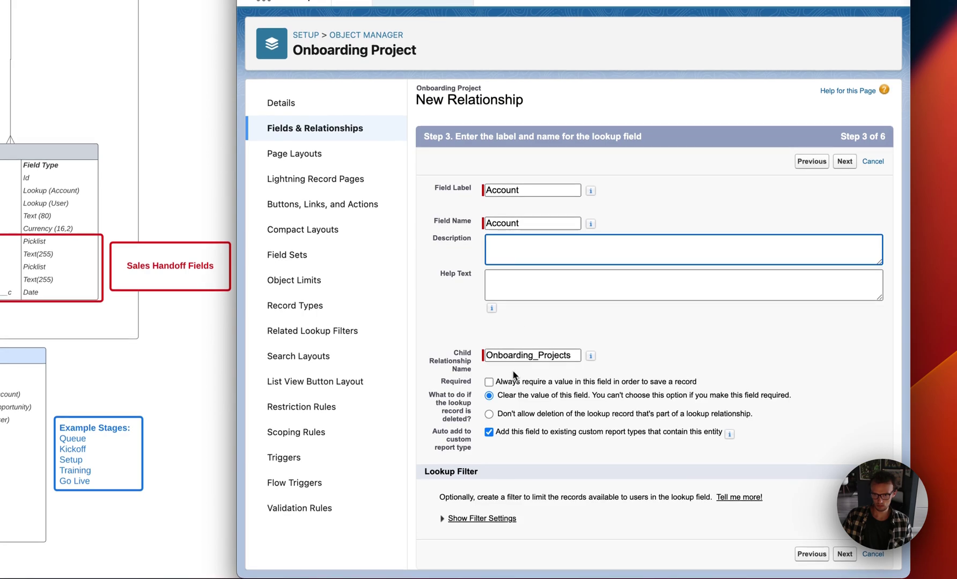
click(489, 381)
scroll(671, 376, up, 1)
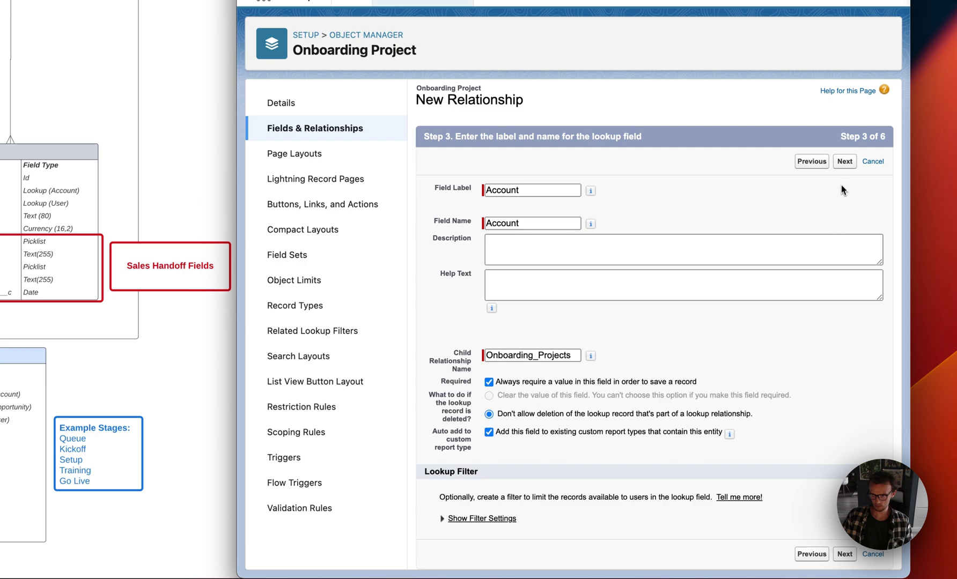
click(841, 169)
scroll(823, 199, down, 10)
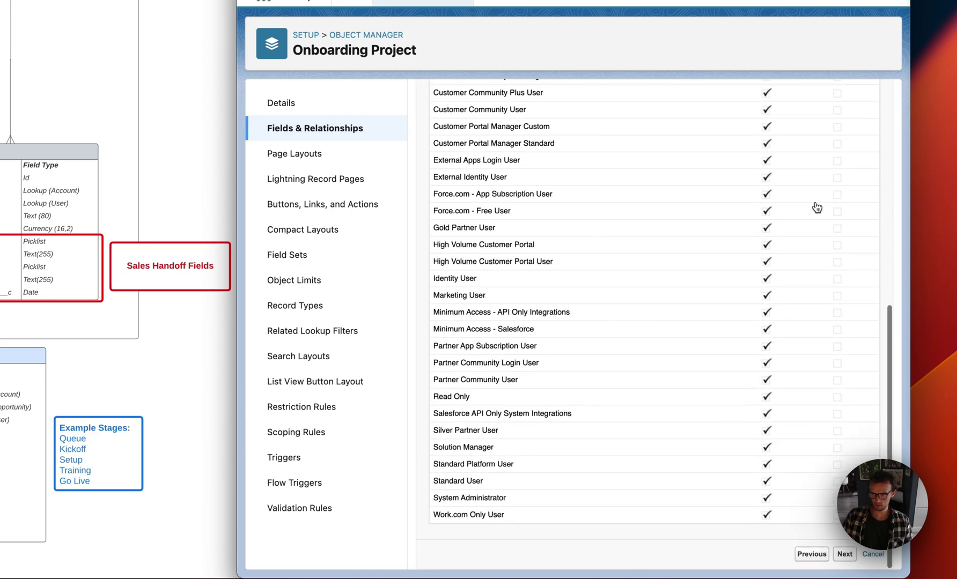
click(845, 541)
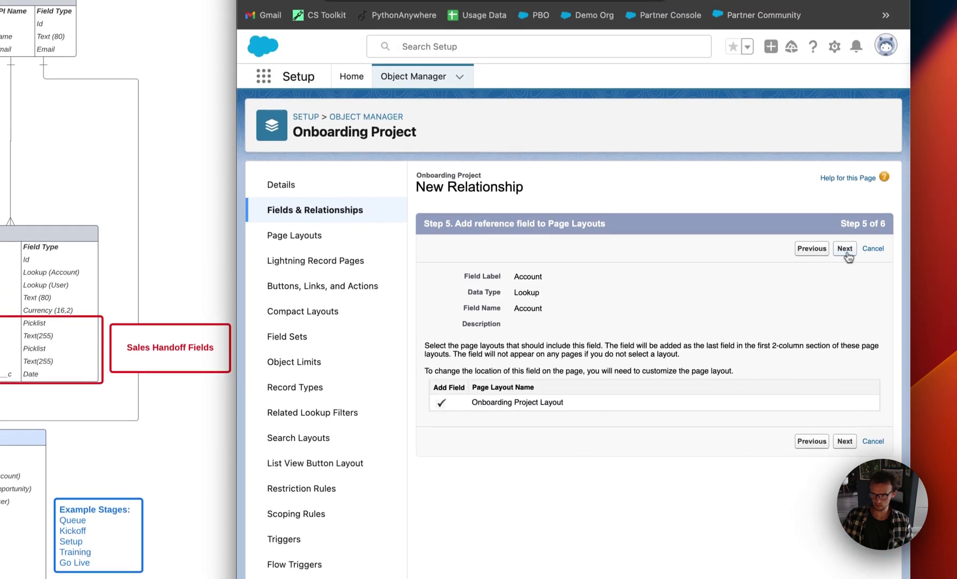
click(843, 250)
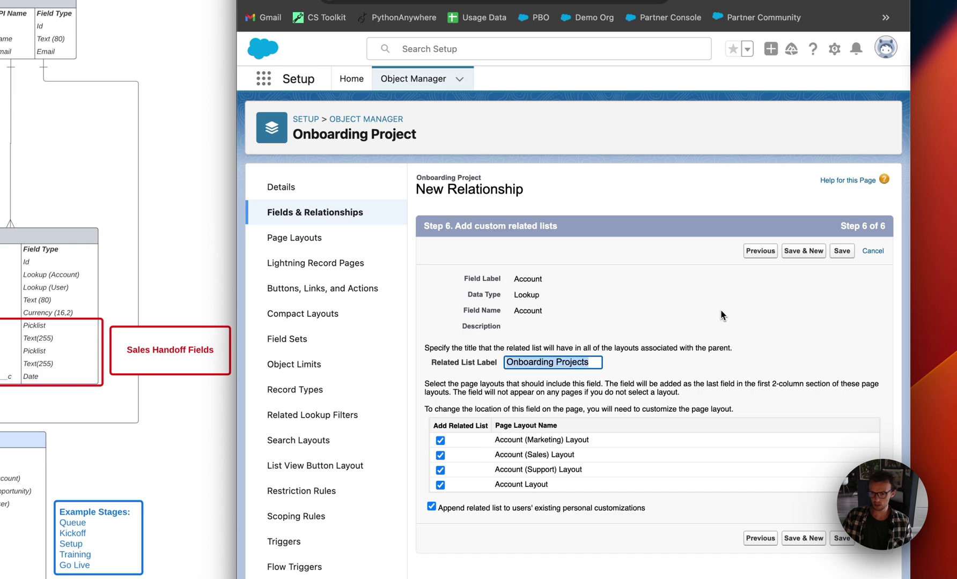
click(804, 250)
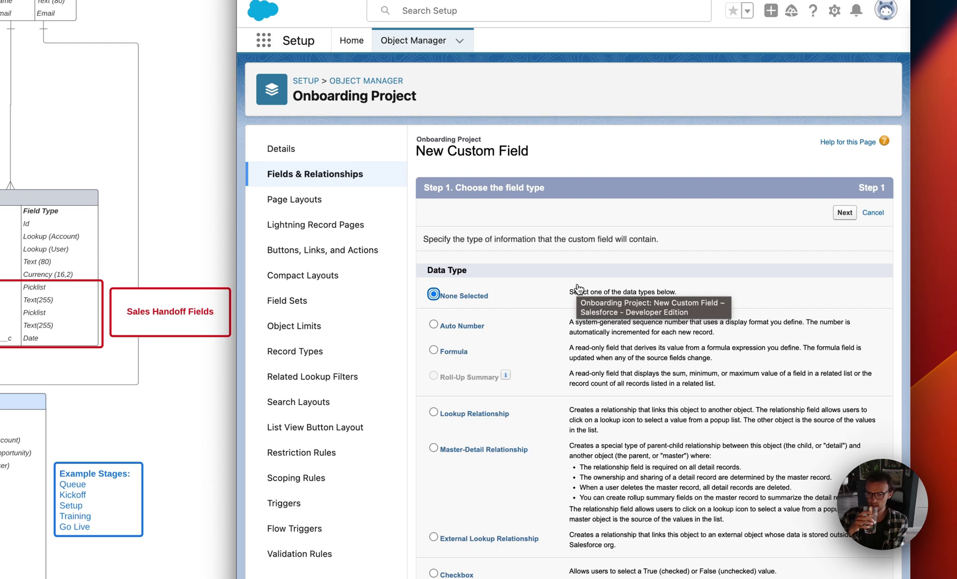
Step: Choose a Lookup Relationship field related to Opportunity
click(434, 402)
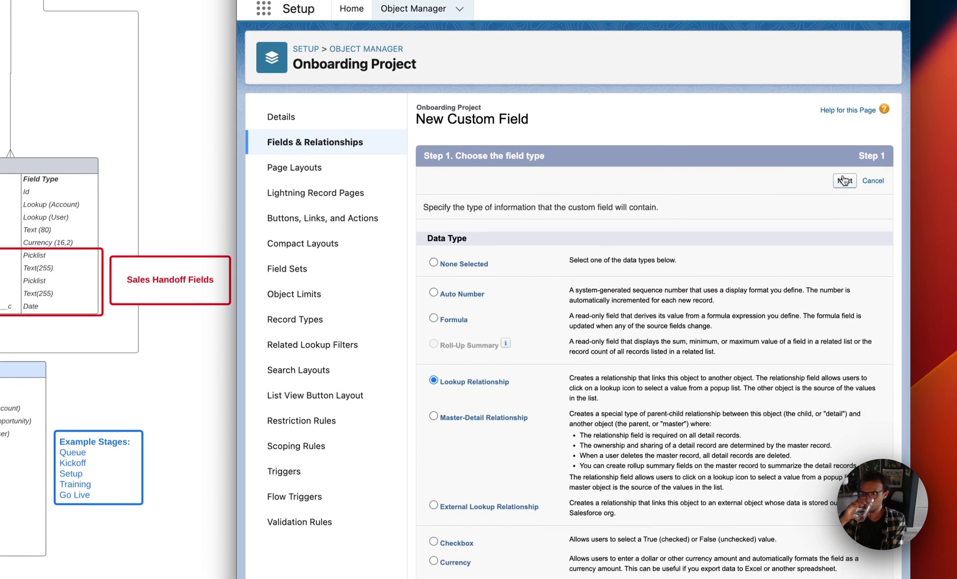
click(844, 181)
click(638, 232)
text(op)
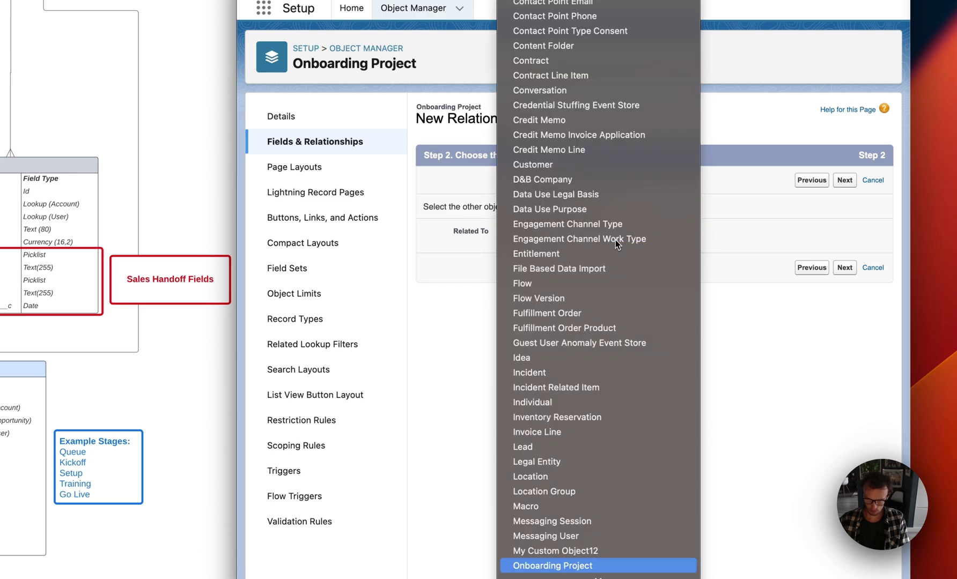
scroll(615, 240, down, 3)
click(552, 476)
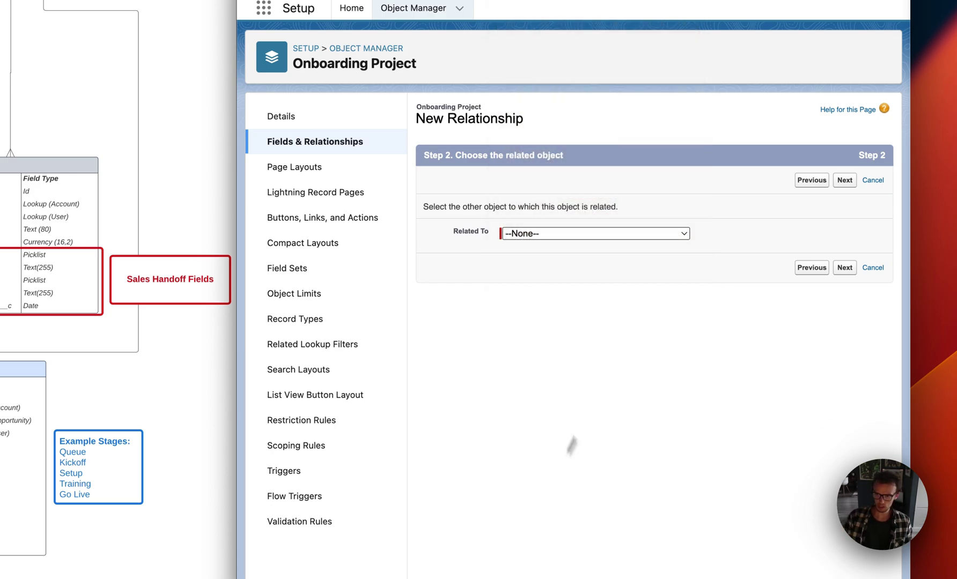
click(845, 181)
Step: Make the Opportunity lookup required and save it with default security, layouts and related list
key(Tab)
key(Tab)
key(Tab)
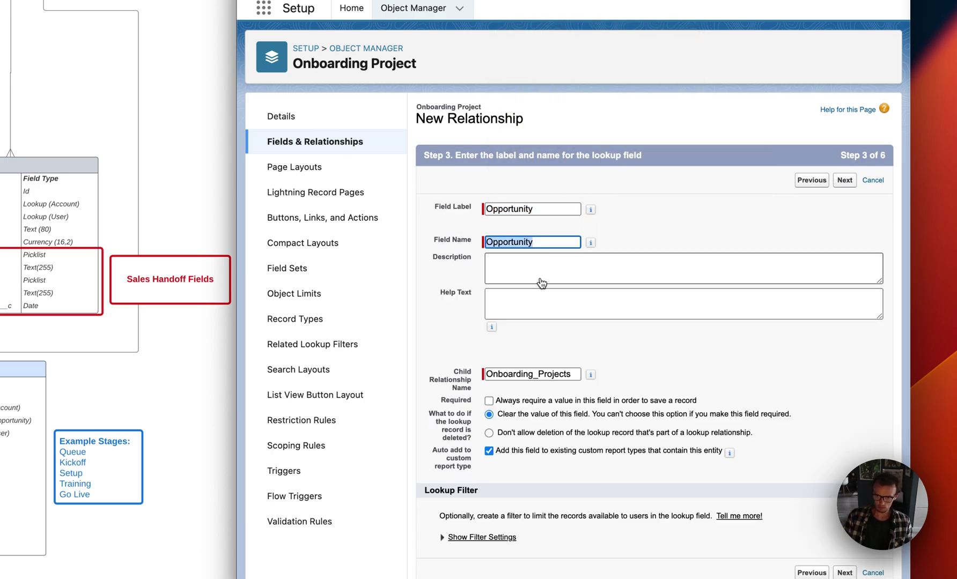
click(488, 401)
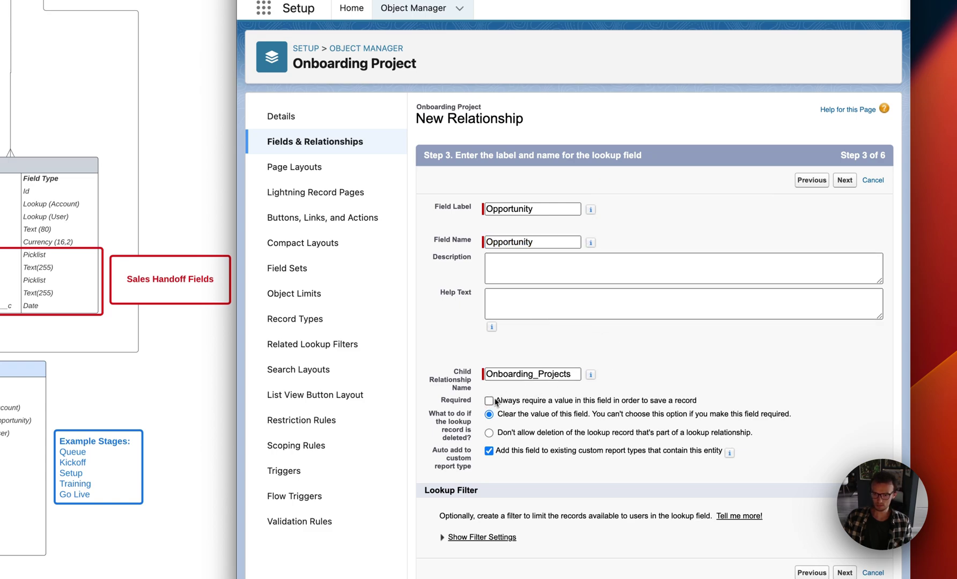
click(847, 181)
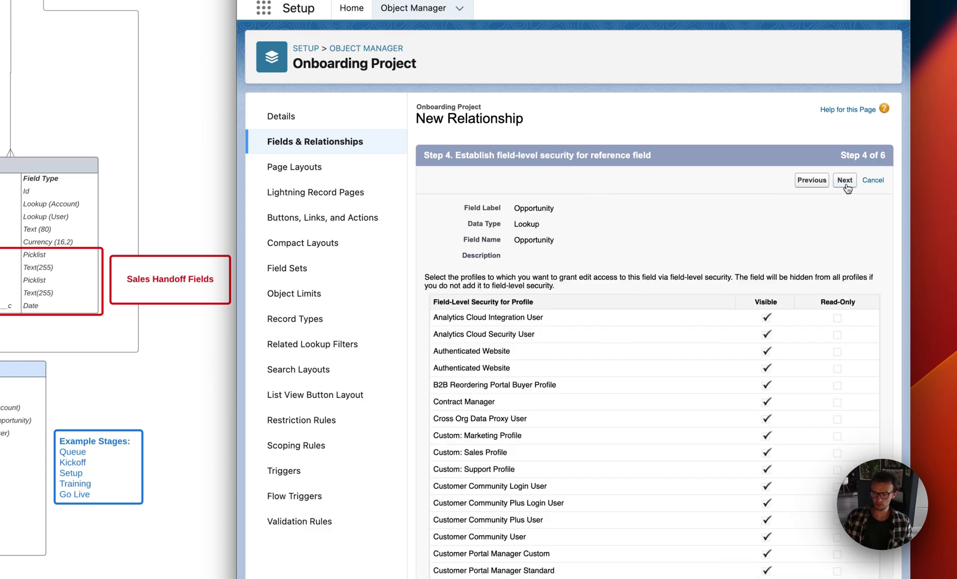
click(845, 181)
click(845, 180)
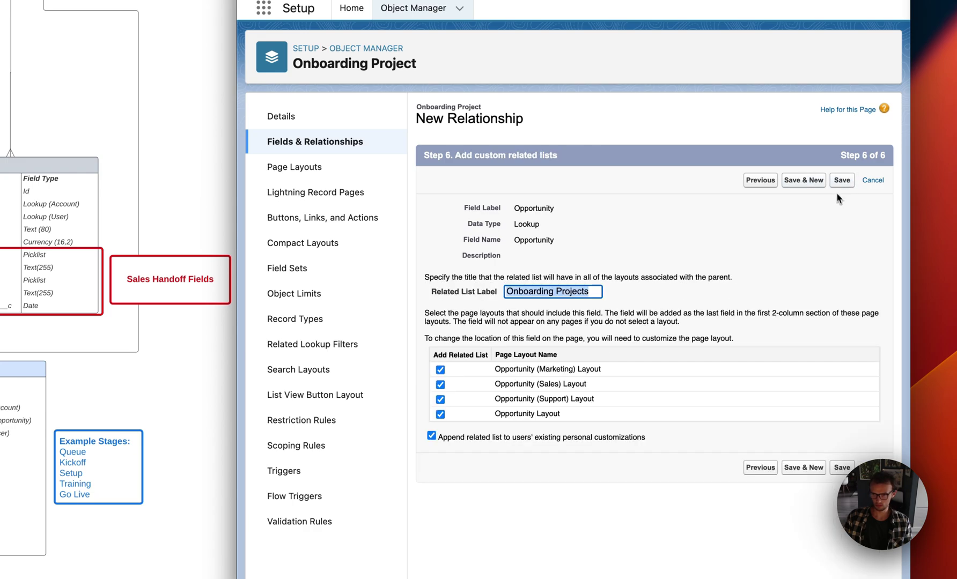
click(841, 181)
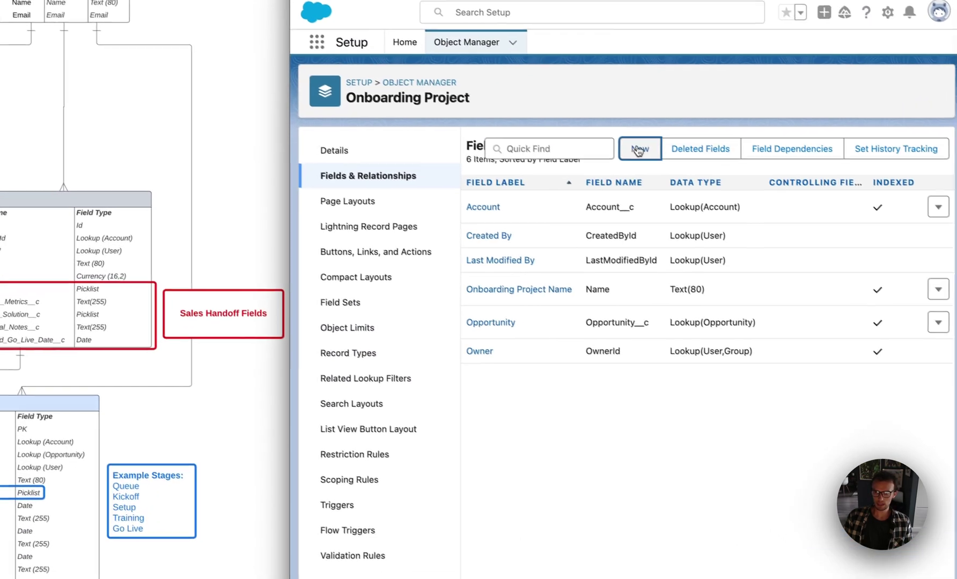
Step: Start a new Picklist custom field on Onboarding Project
click(684, 178)
scroll(567, 277, down, 5)
scroll(525, 445, down, 5)
click(476, 529)
scroll(698, 349, up, 10)
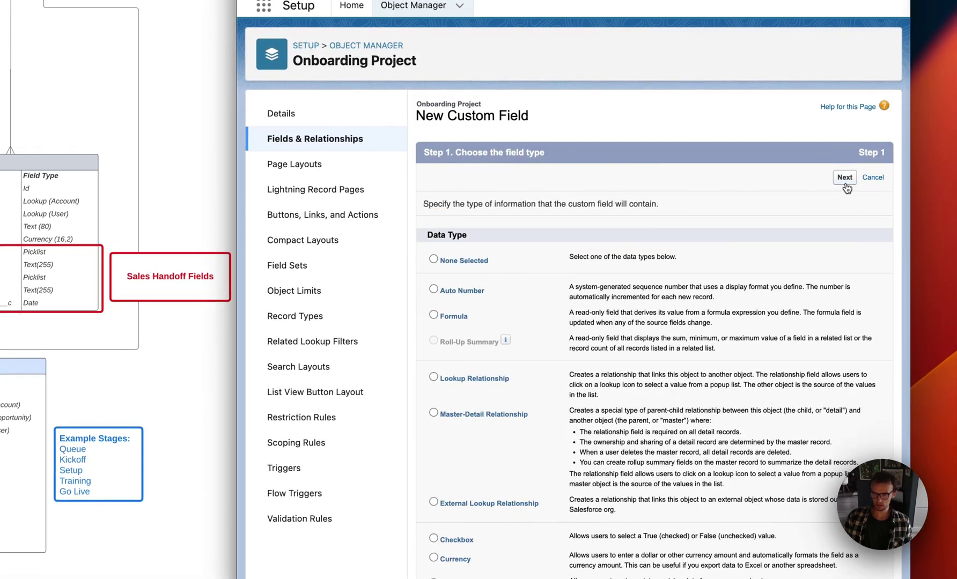
click(845, 178)
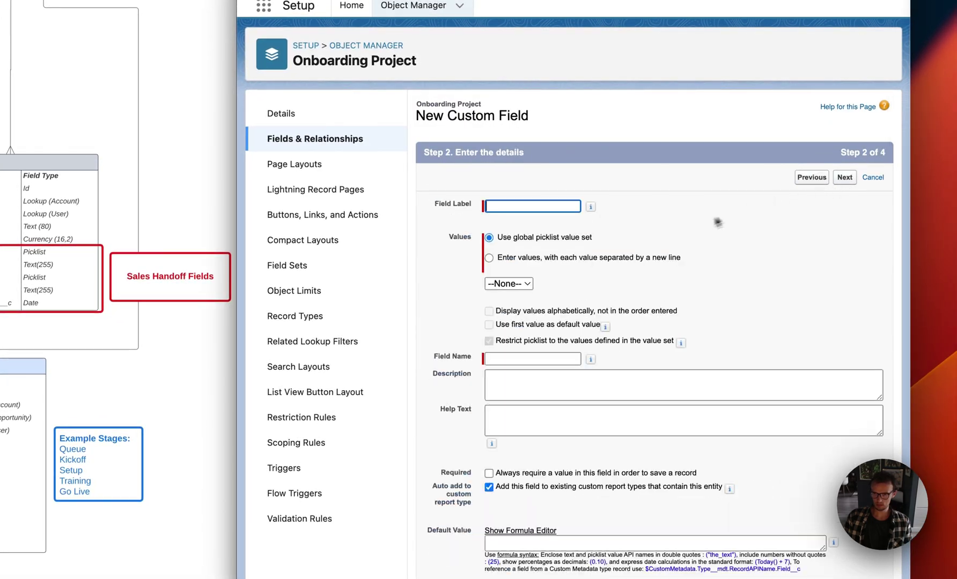
Step: Label it Stage with values Queue, Kickoff, Setup, Training, Go Live, defaulting to Queue, required
text(Stage)
click(531, 258)
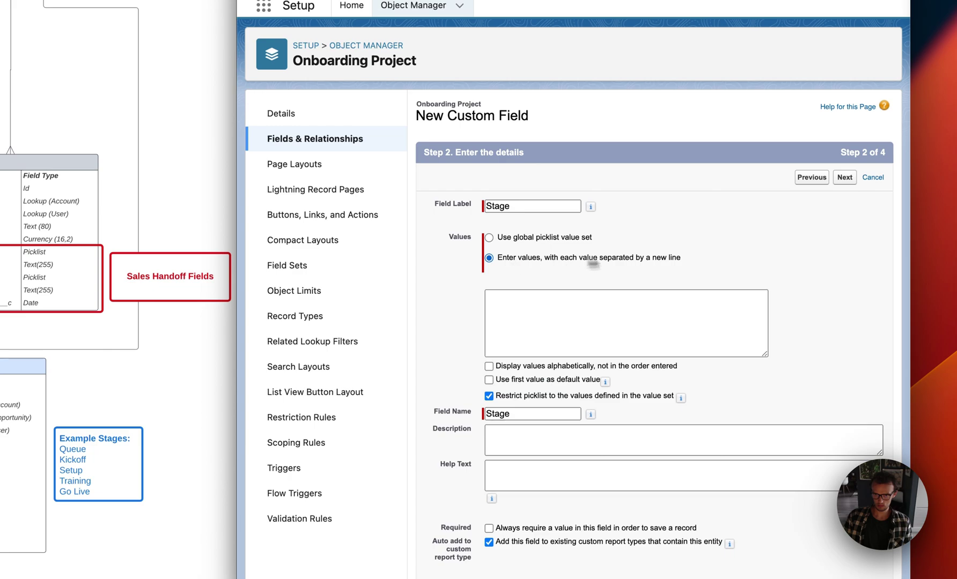
scroll(633, 258, down, 1)
click(644, 263)
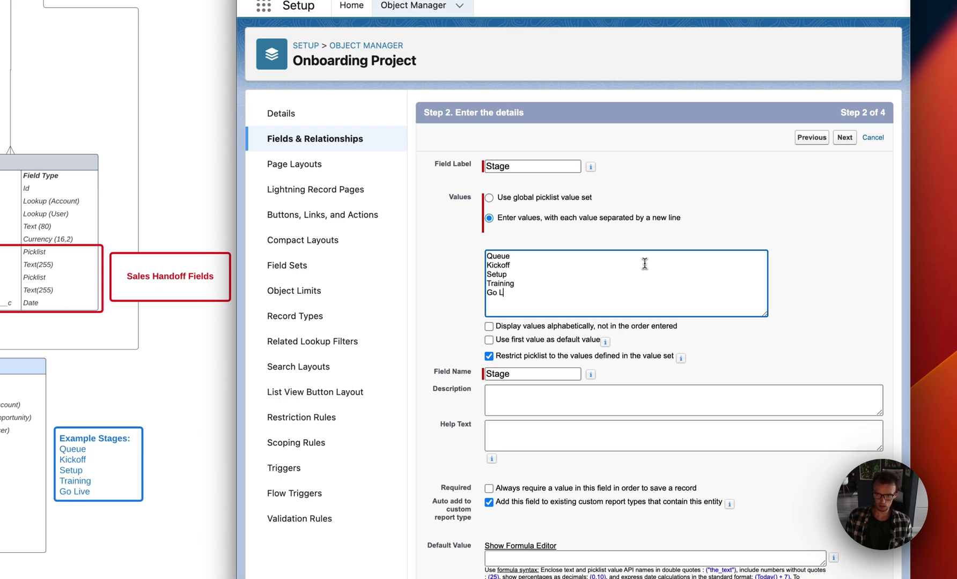
scroll(530, 345, down, 2)
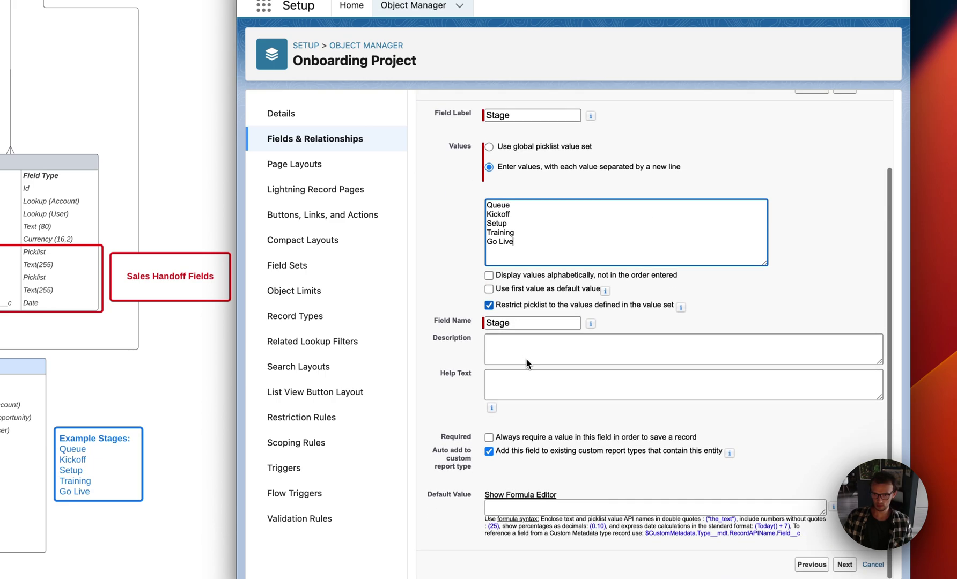
click(493, 293)
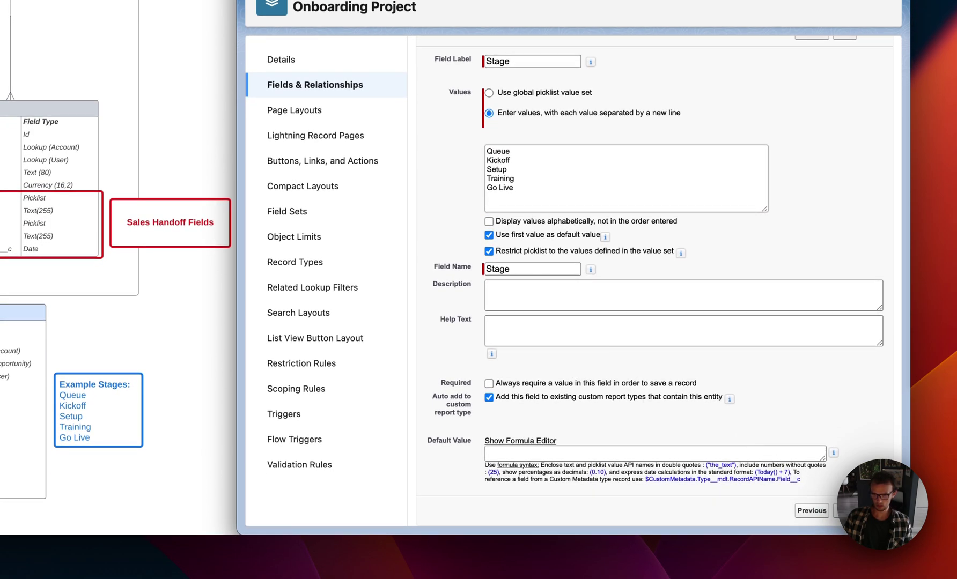
click(489, 384)
click(847, 510)
click(845, 150)
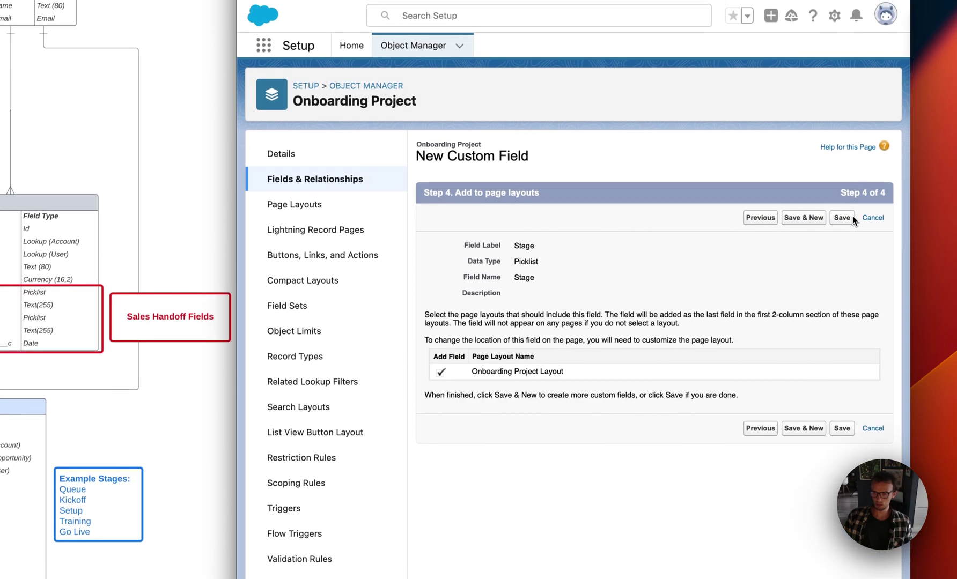
Step: Save Stage, then label the next new field Queue Date with field name Queue_Date
click(817, 218)
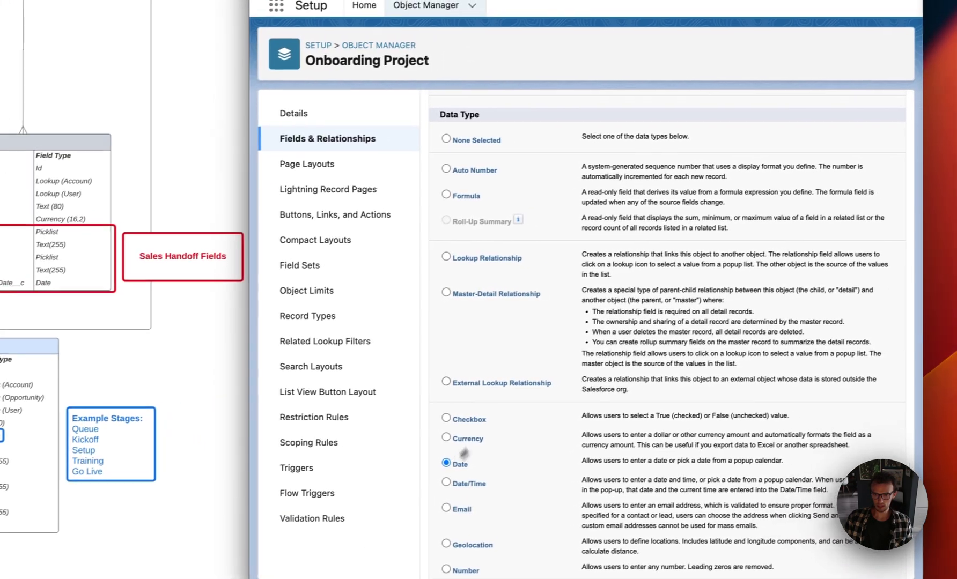
scroll(955, 166, up, 2)
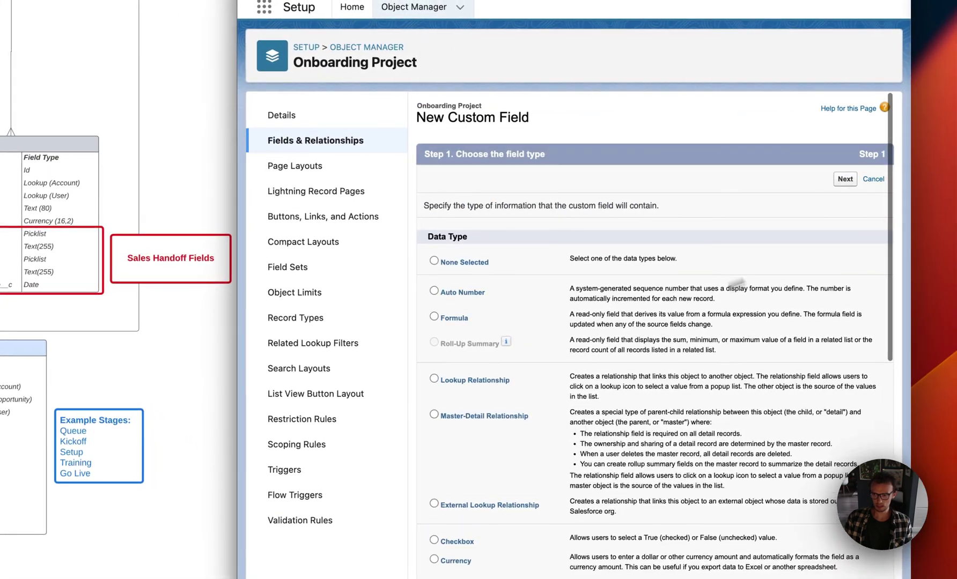
click(845, 180)
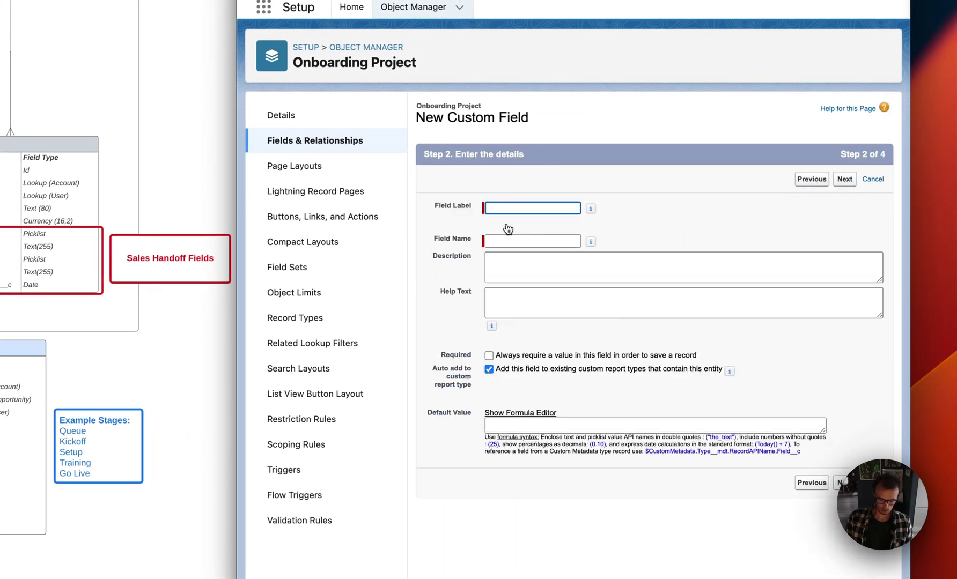
text(Queue)
click(532, 242)
click(528, 210)
text(Date)
double_click(533, 242)
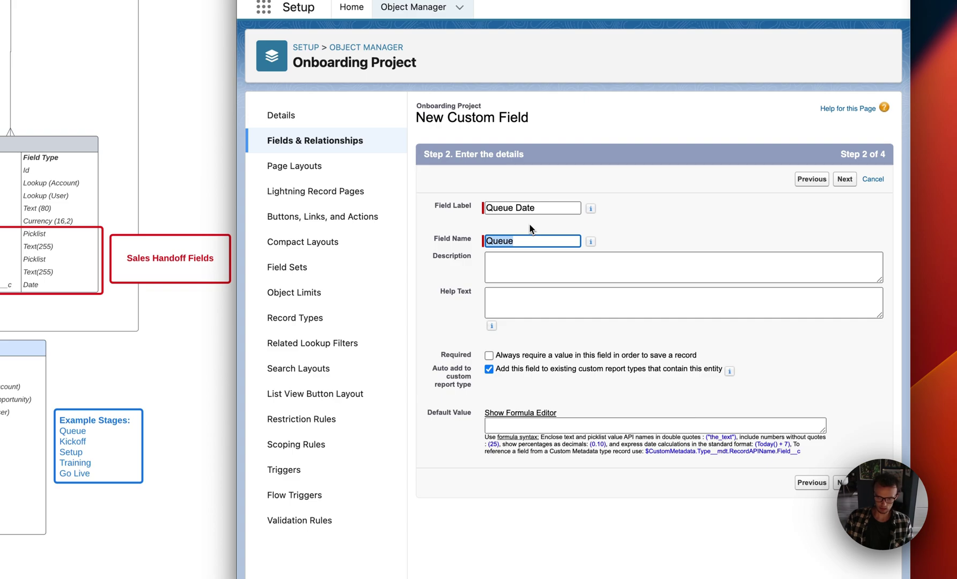
key(BackSpace)
Step: Make Queue Date visible to every profile and save it, starting another field
scroll(652, 221, up, 2)
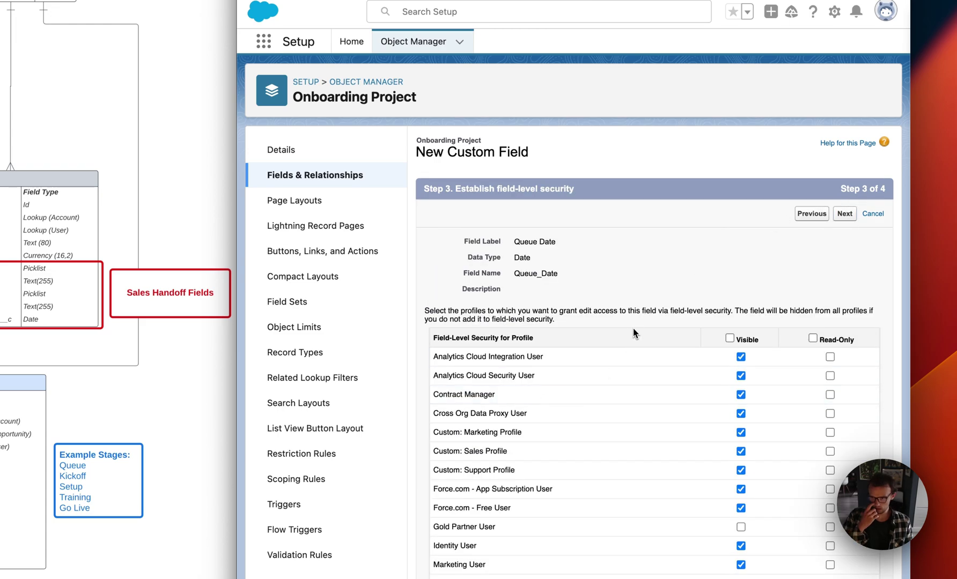
click(730, 339)
scroll(733, 342, down, 2)
scroll(733, 342, up, 2)
click(847, 215)
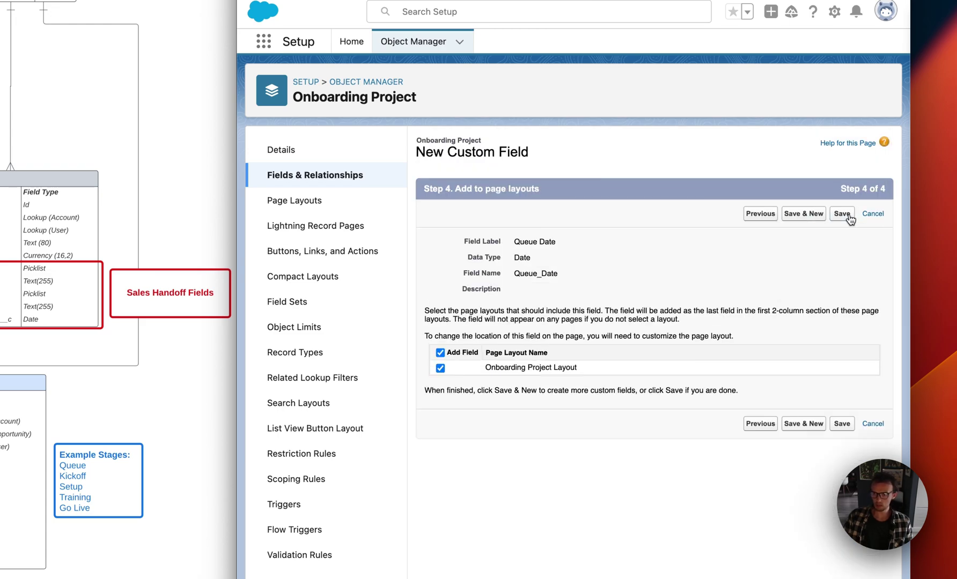
click(817, 215)
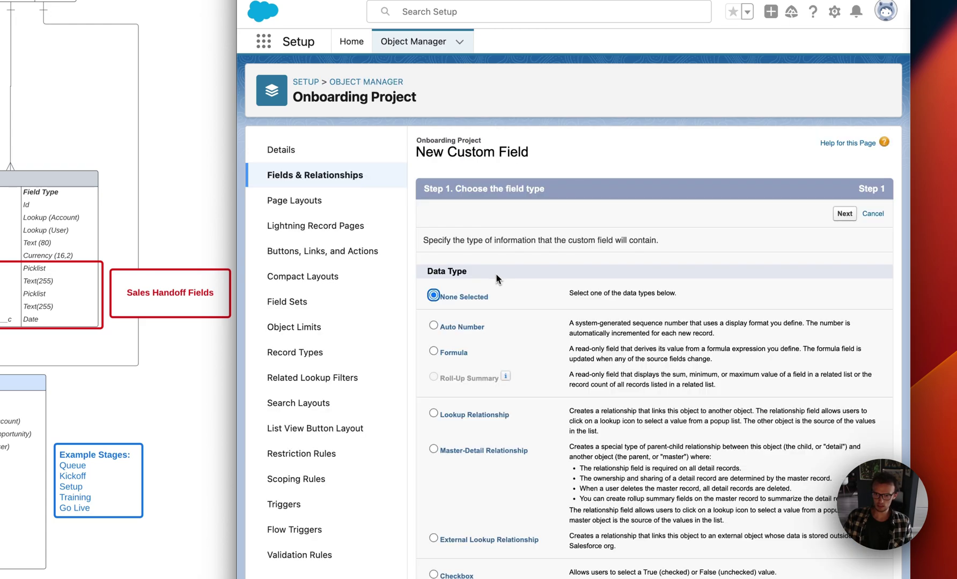
Step: Set up a Date field labeled Queue Notes through field security to the page-layout step
scroll(437, 343, down, 3)
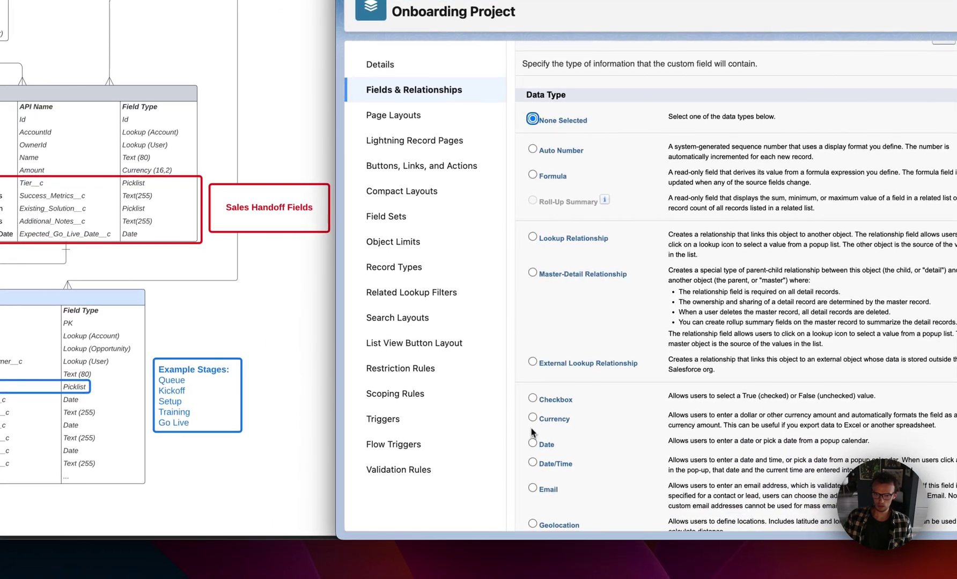
click(533, 444)
scroll(533, 445, up, 5)
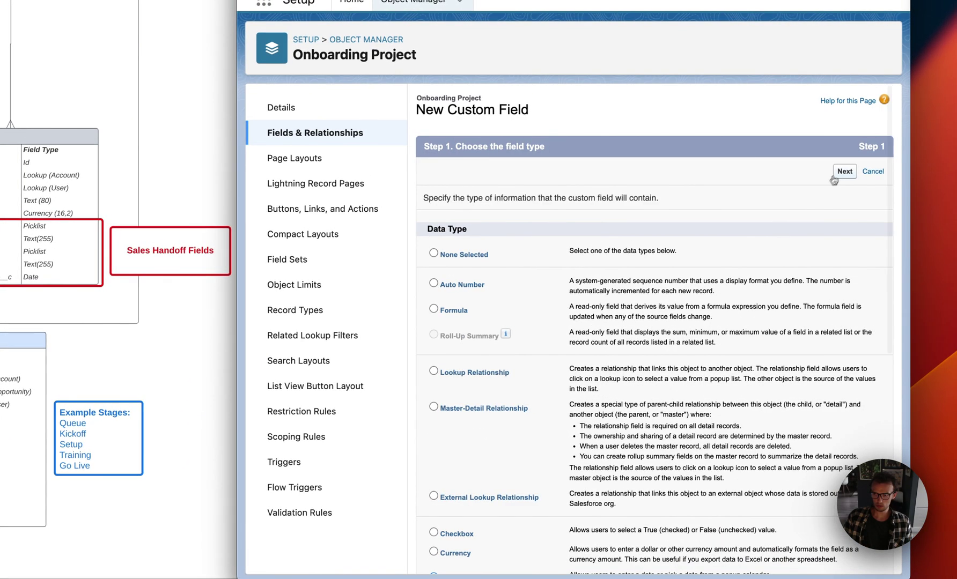
click(841, 173)
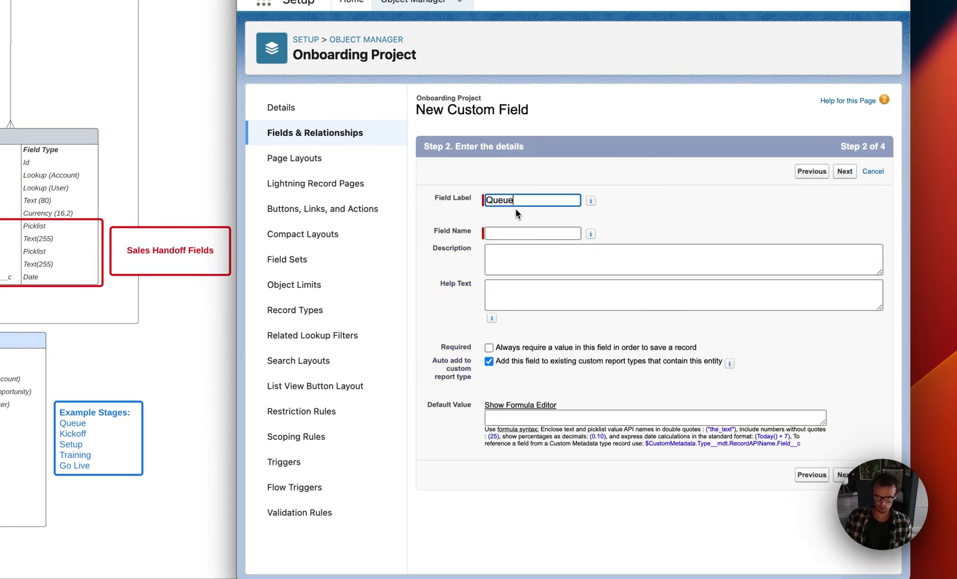
key(Tab)
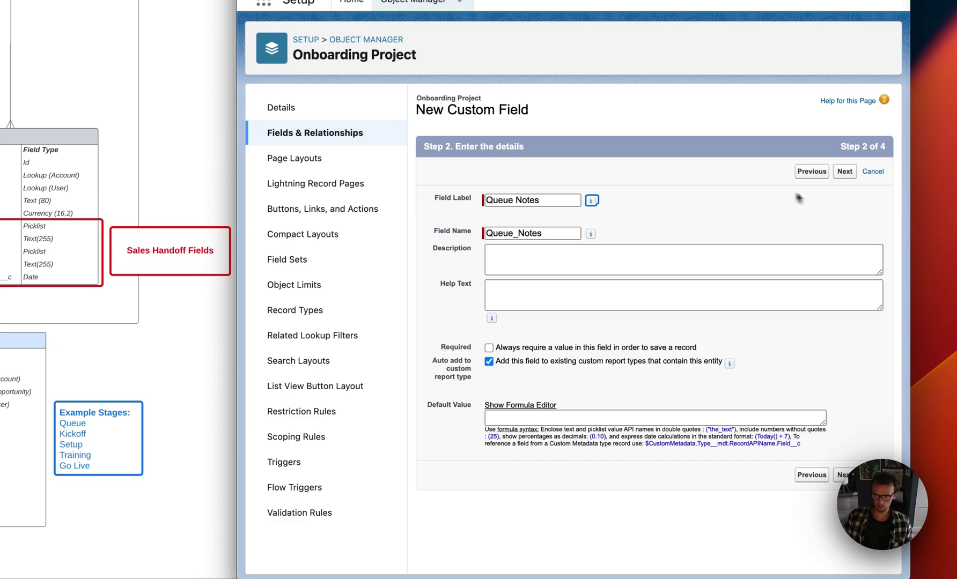
click(845, 173)
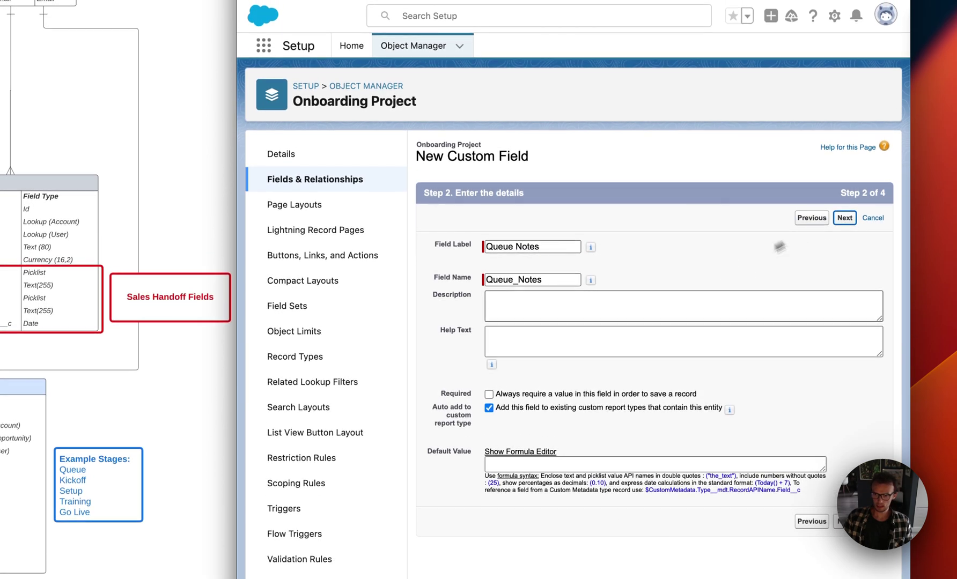
scroll(782, 278, down, 8)
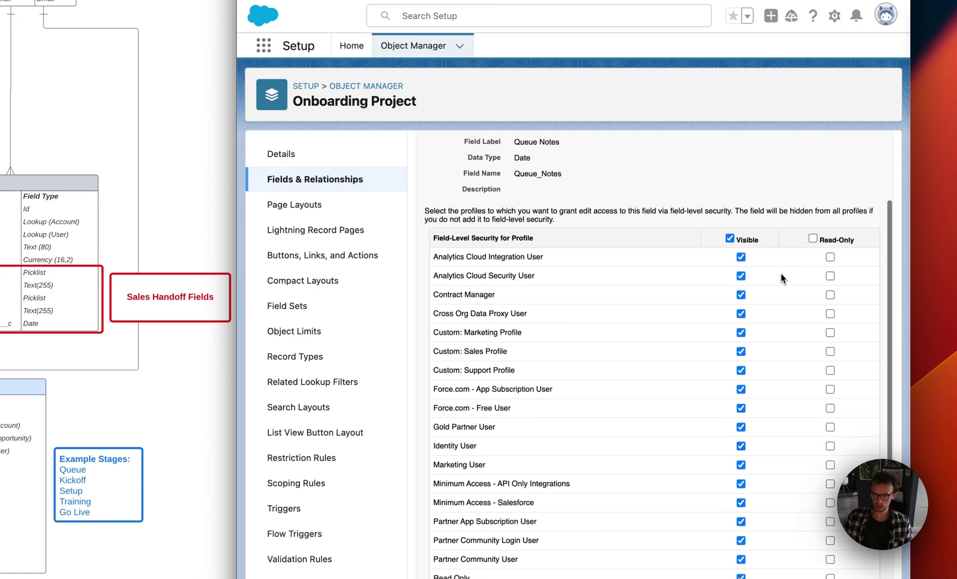
scroll(782, 278, up, 8)
click(841, 220)
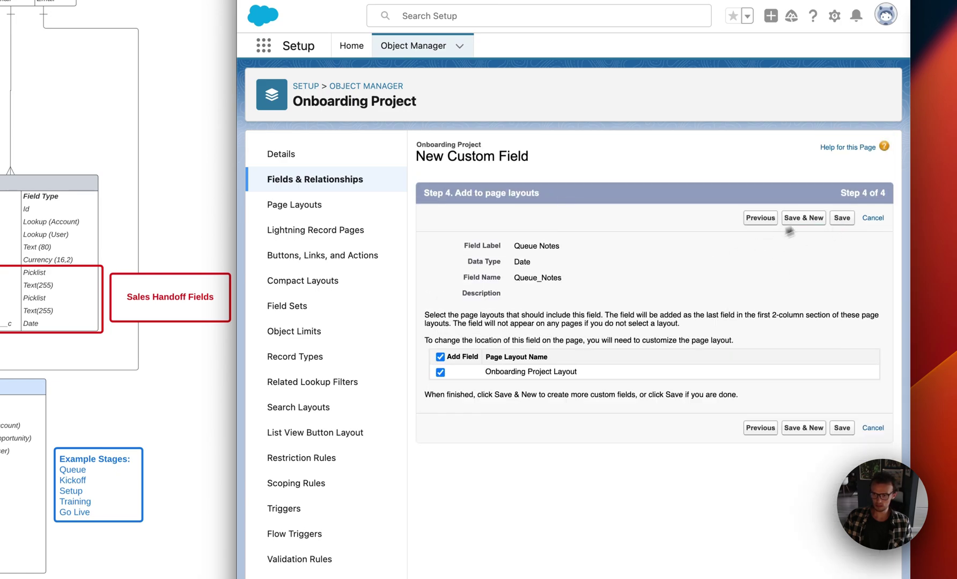
Step: Create the Kickoff Date and Kickoff Notes custom fields
click(807, 221)
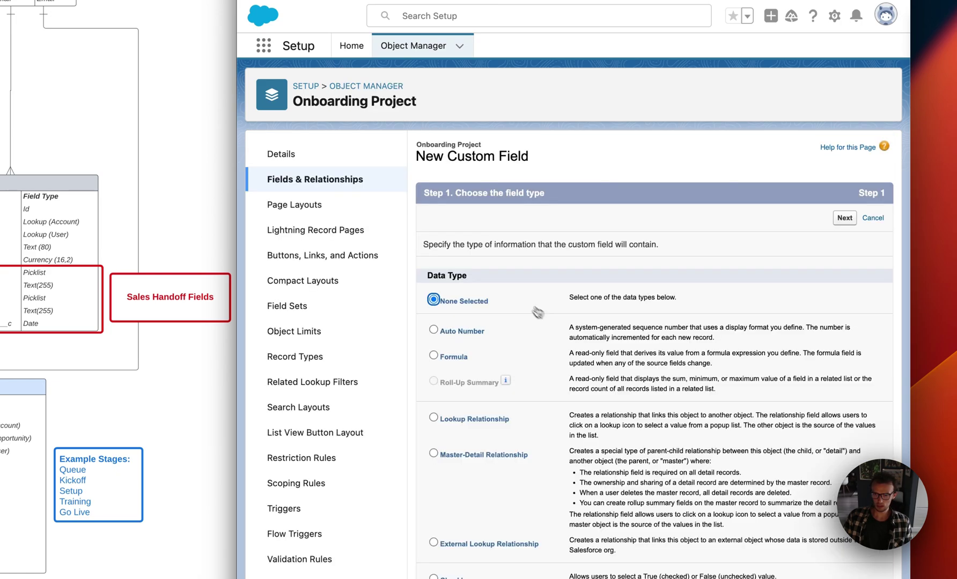
scroll(456, 360, down, 2)
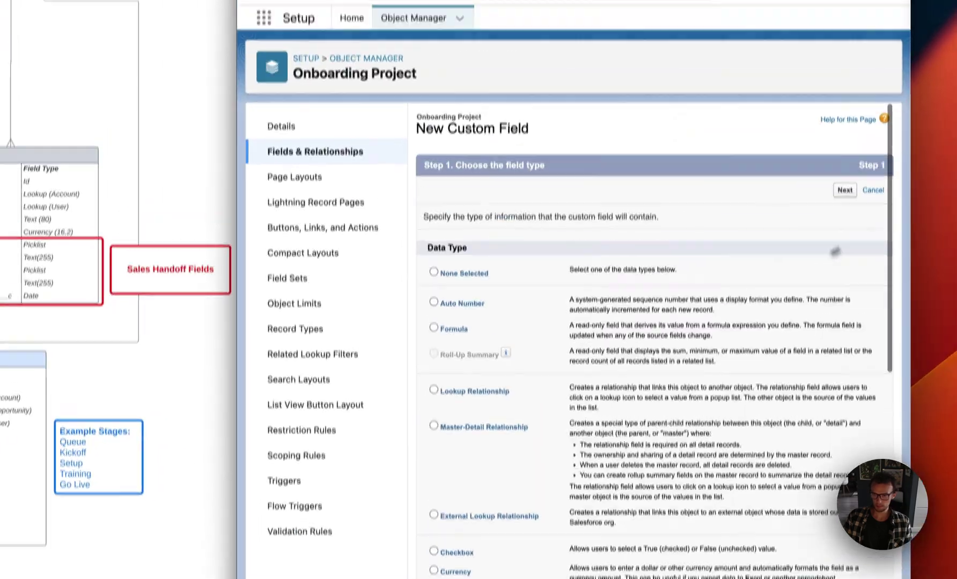
text(Kickoff Date)
click(844, 236)
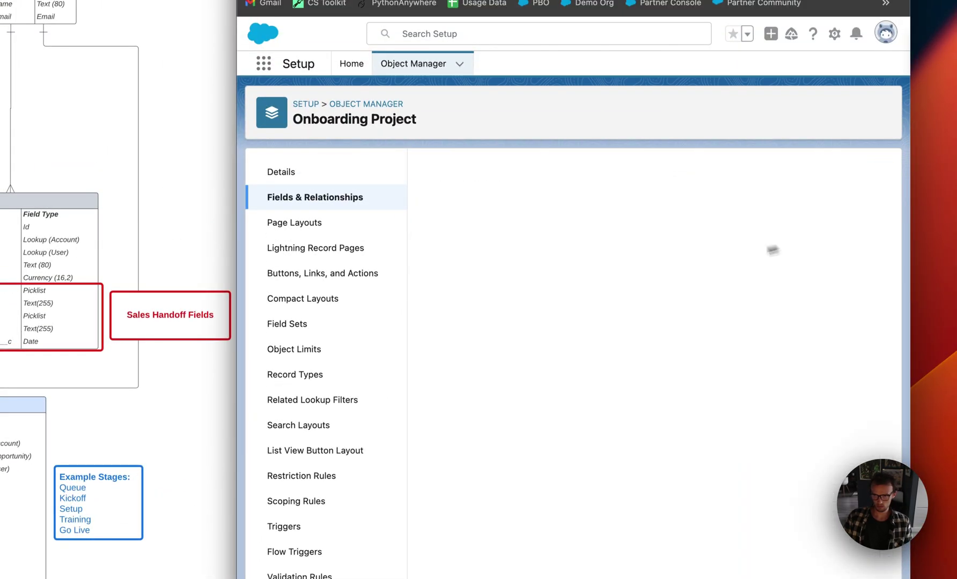
scroll(644, 376, down, 5)
click(434, 566)
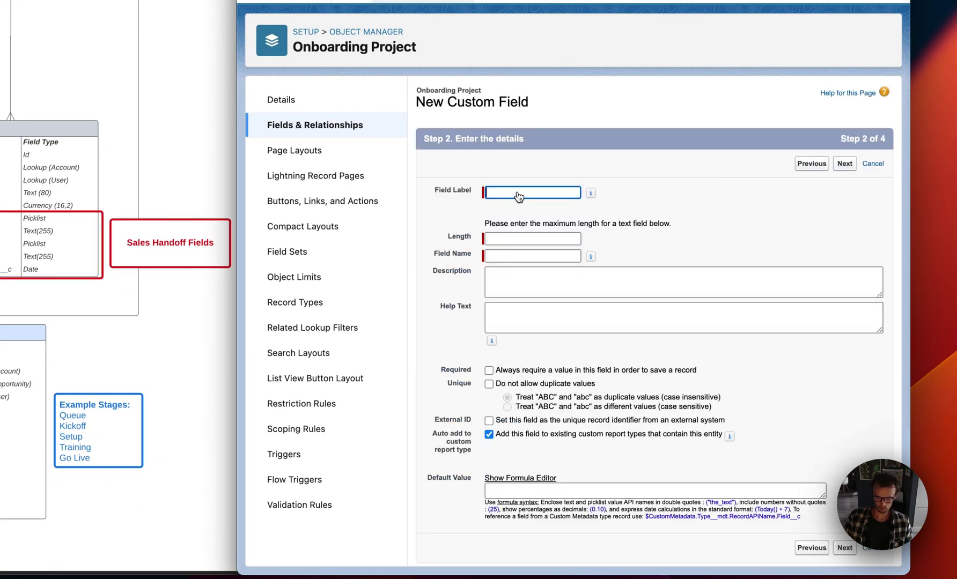
text(Kickoff Notes)
click(843, 163)
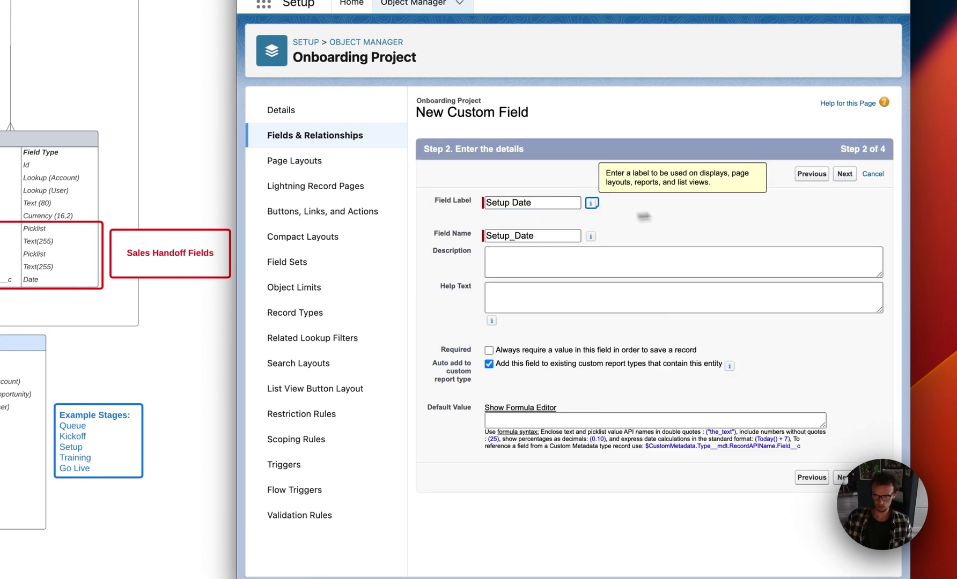
key(Return)
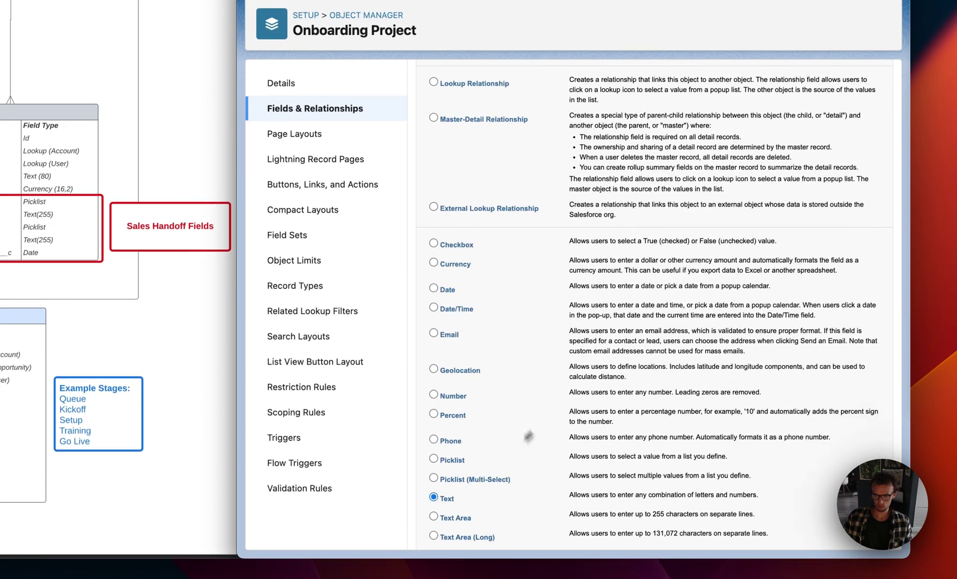
Step: Create the Setup Notes and Training Date custom fields
text(Setup Notes)
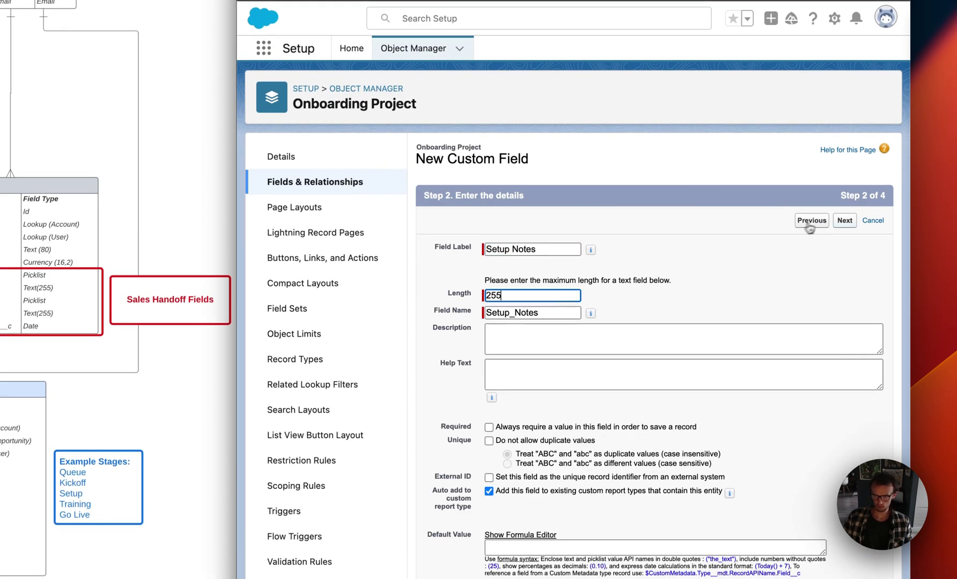
click(845, 220)
click(845, 220)
click(863, 220)
text(T)
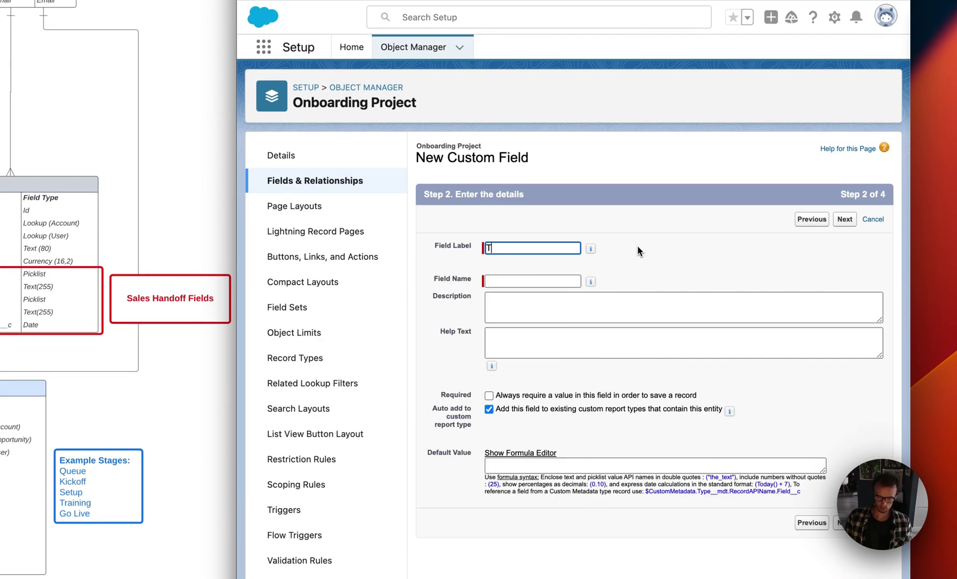
text(raining Date)
click(845, 219)
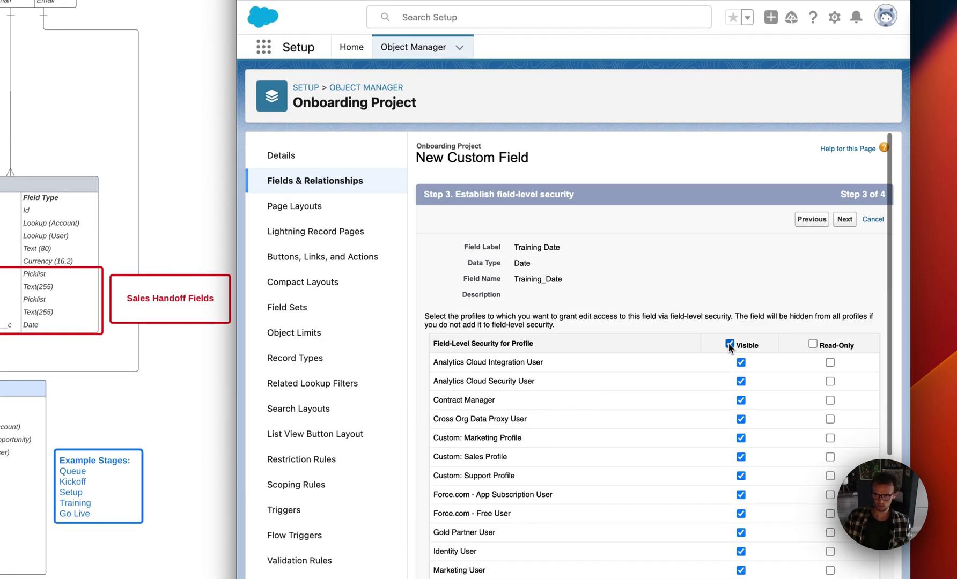
click(845, 219)
click(801, 219)
Step: Create the Training Notes field and a Go Live Notes text field with length 255
text(Training Notes)
click(845, 165)
click(843, 165)
click(785, 424)
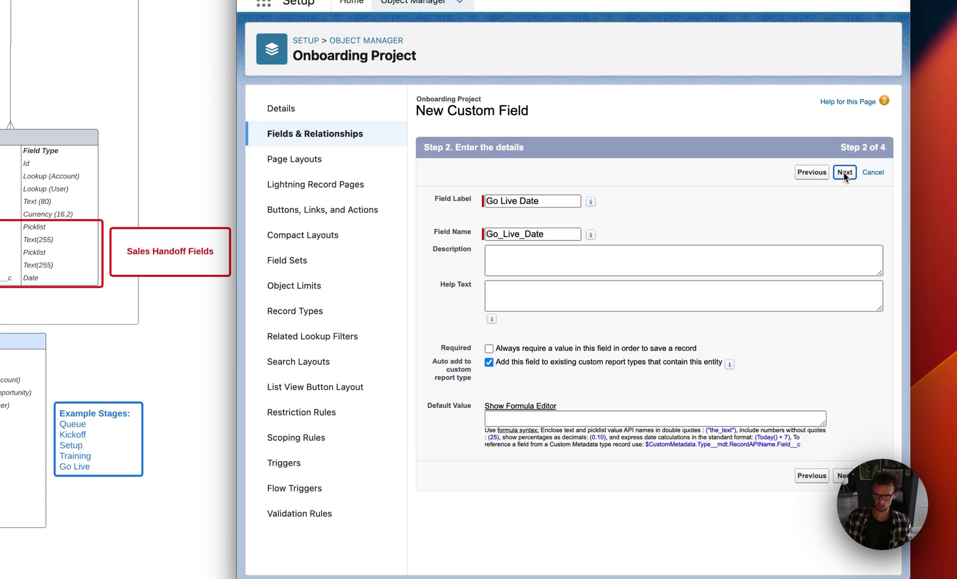
click(844, 173)
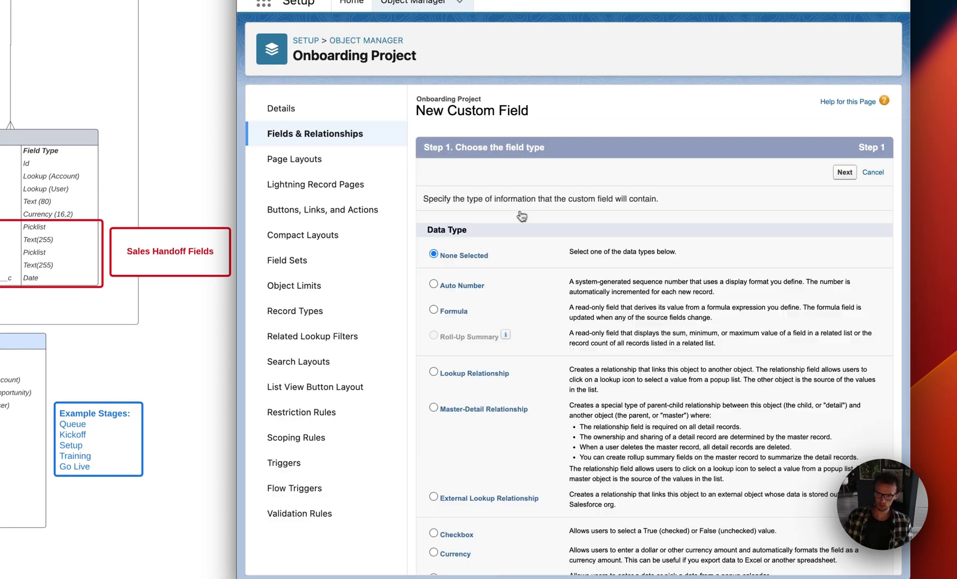
scroll(433, 375, down, 5)
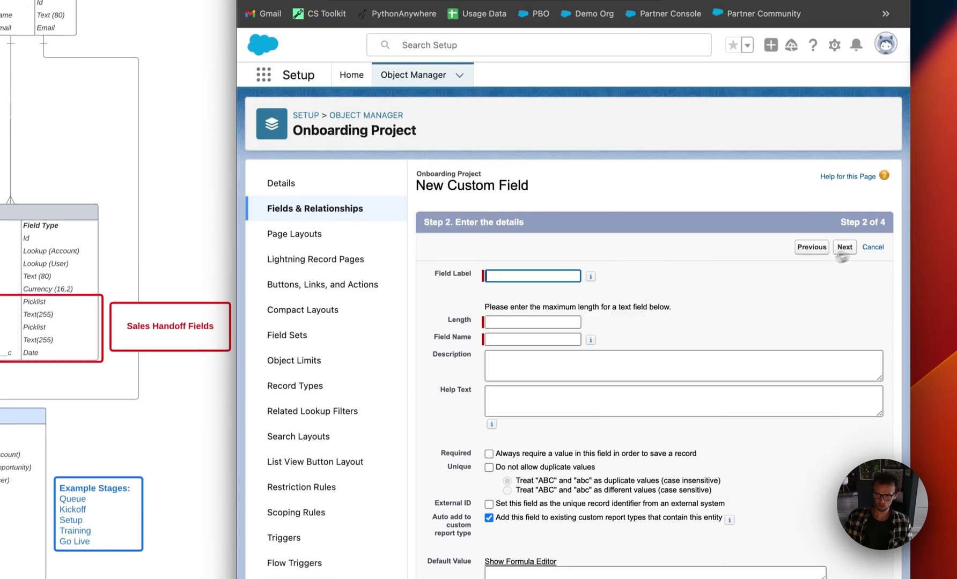
text(Go Live Notes)
key(Tab)
key(Tab)
text(255)
click(844, 247)
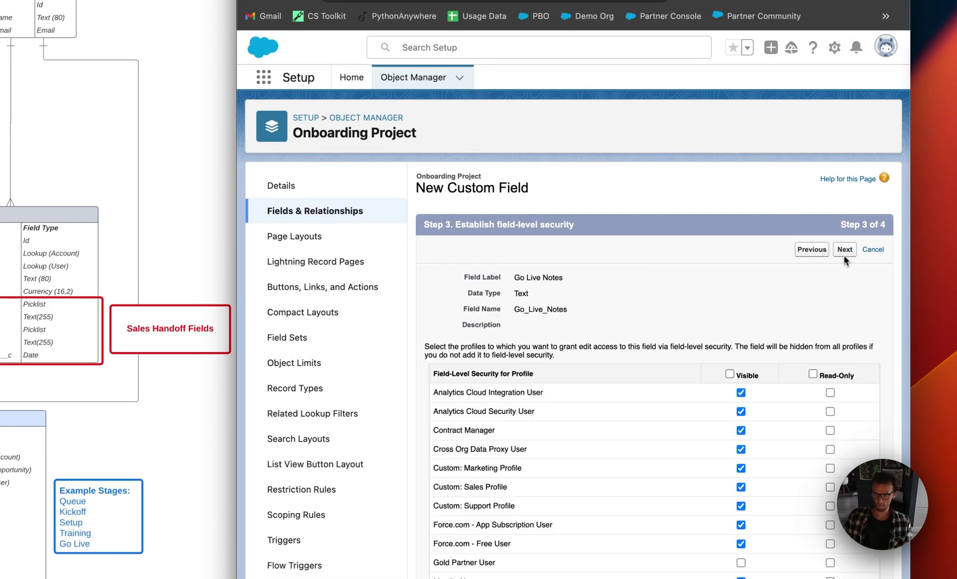
click(843, 246)
click(831, 251)
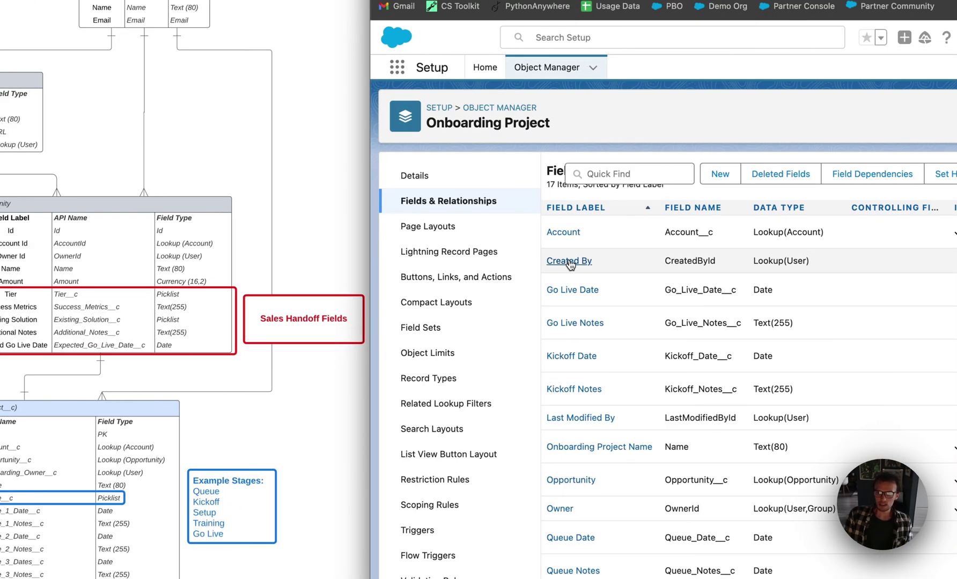
Step: Open Onboarding Project Layout from Page Layouts and review the new stage Date and Notes fields
scroll(571, 264, down, 3)
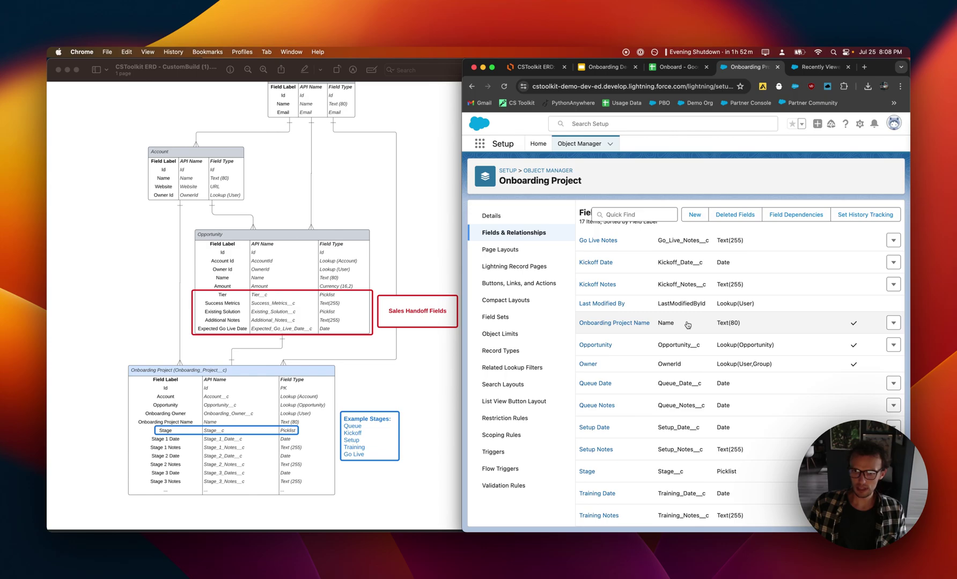
click(525, 249)
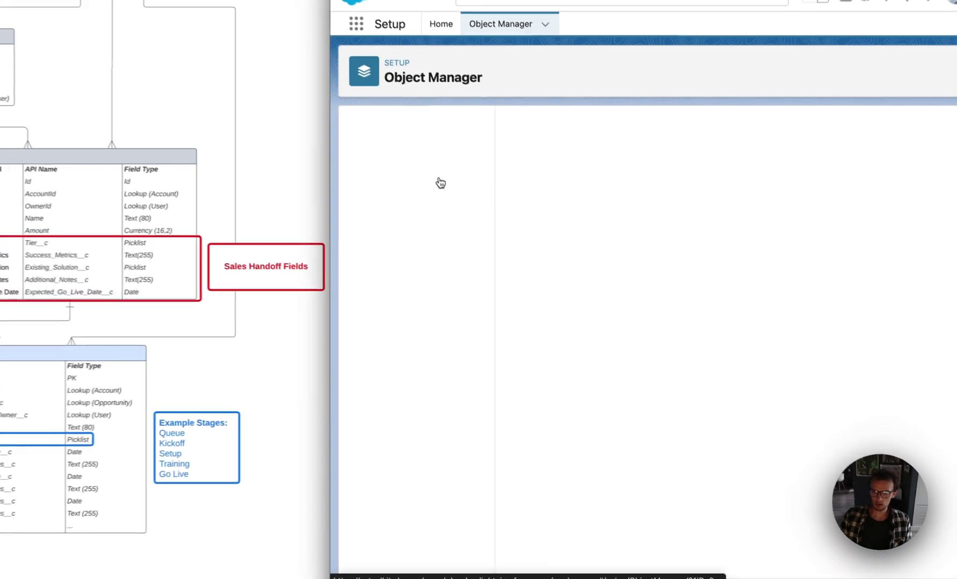
click(579, 179)
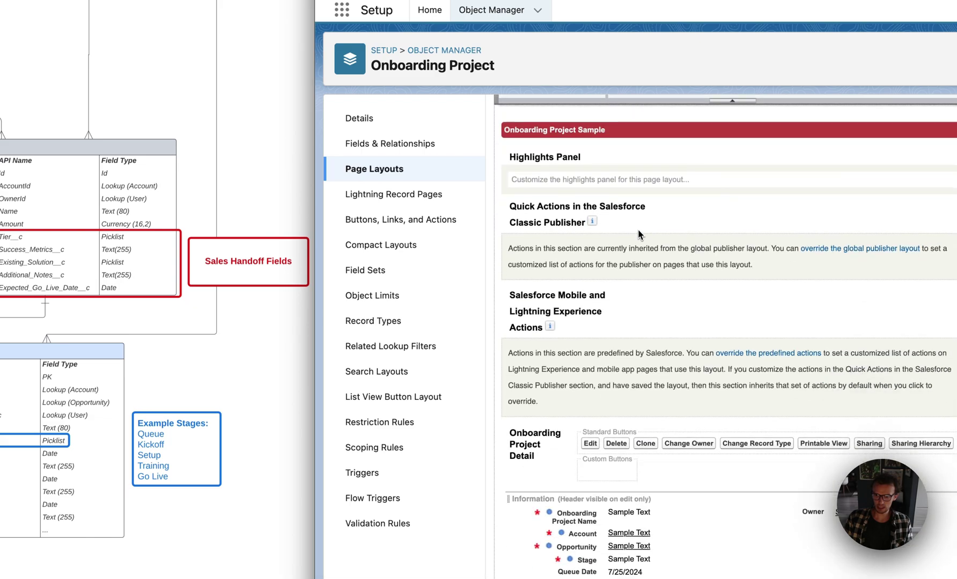
scroll(640, 273, down, 4)
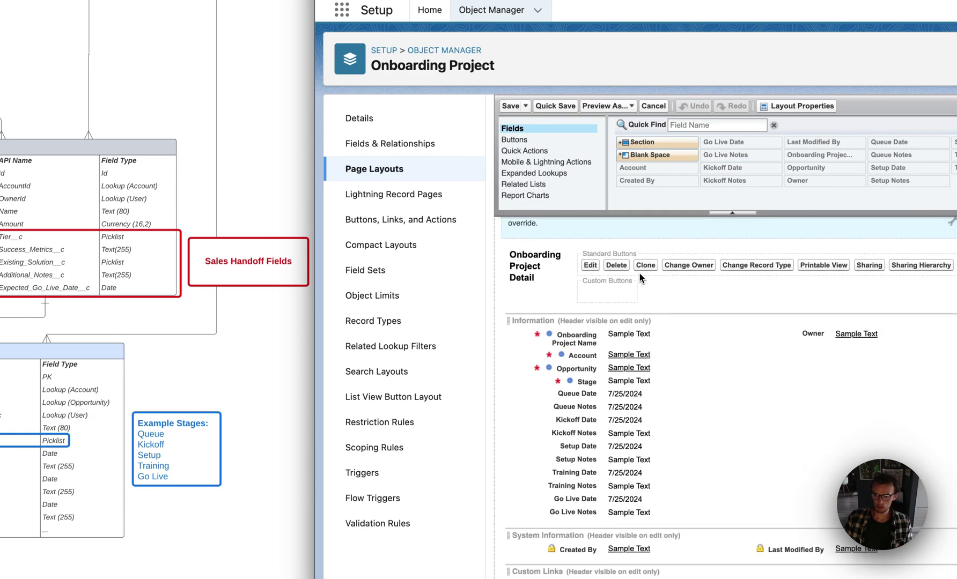
scroll(639, 275, down, 2)
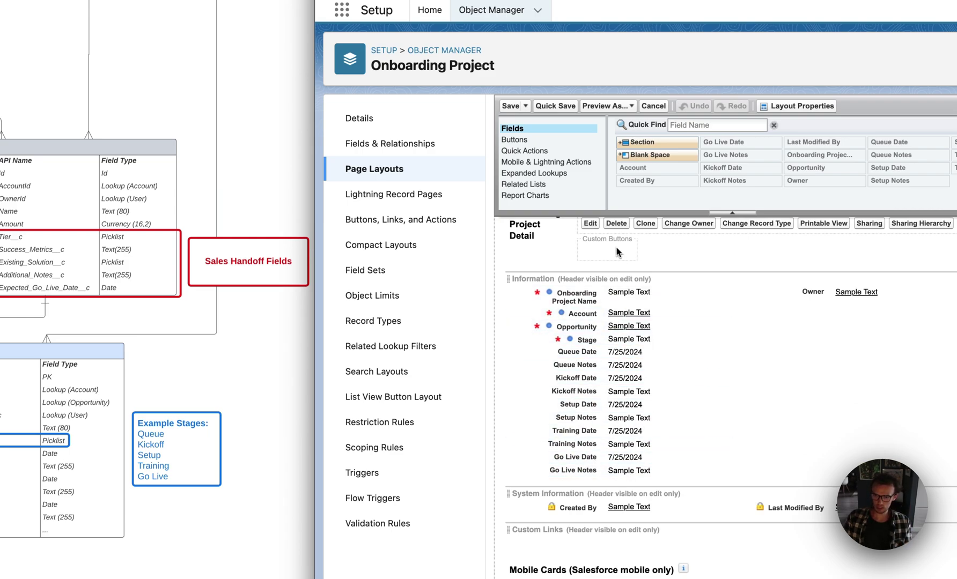
scroll(611, 258, up, 1)
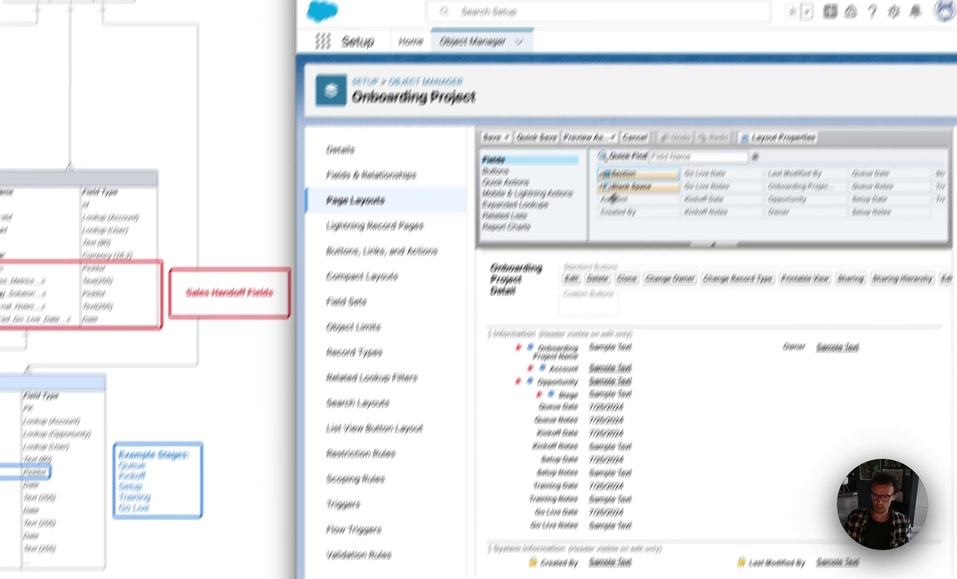
Step: Add a new layout section named Stage Fields
drag(659, 142, 773, 456)
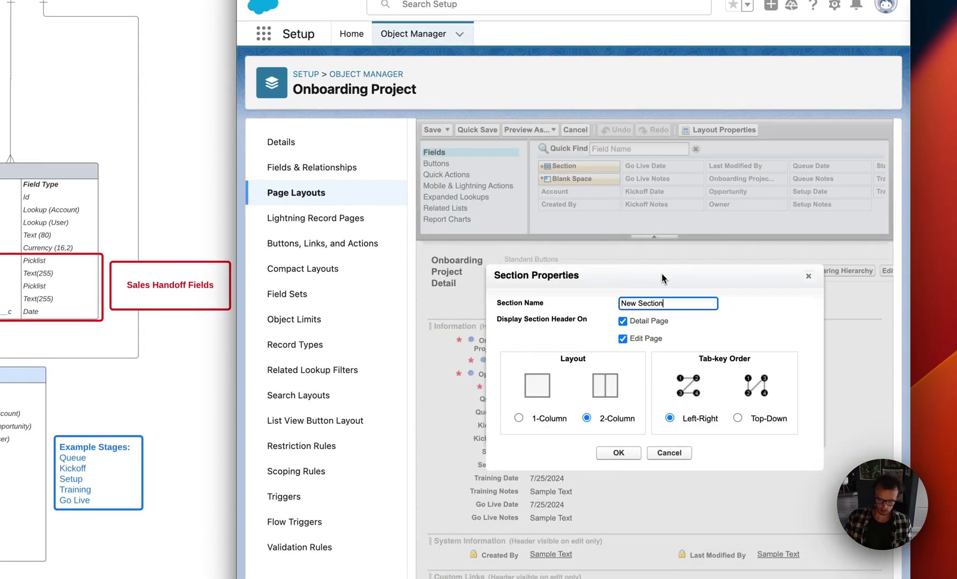
key(super+a)
key(BackSpace)
text(Stage F)
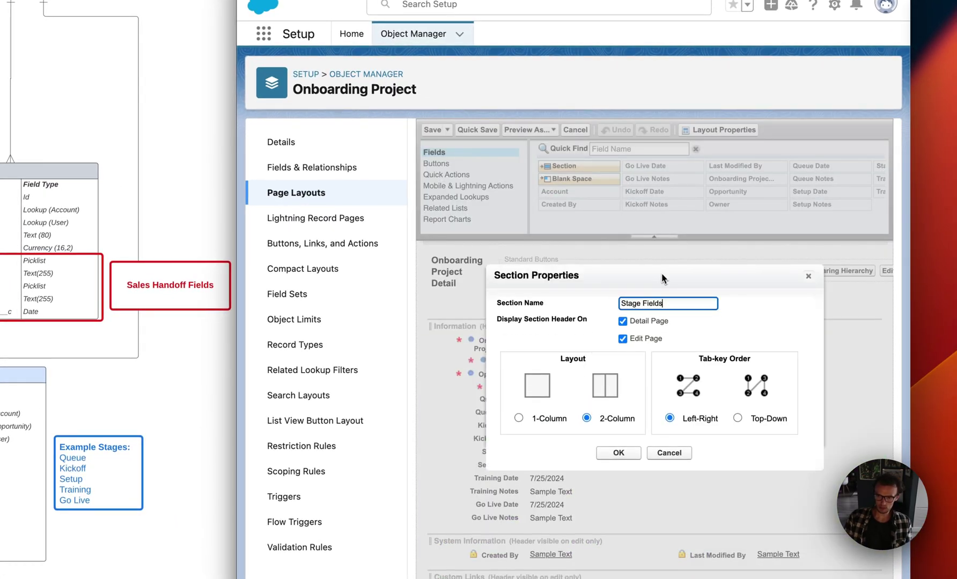
click(617, 451)
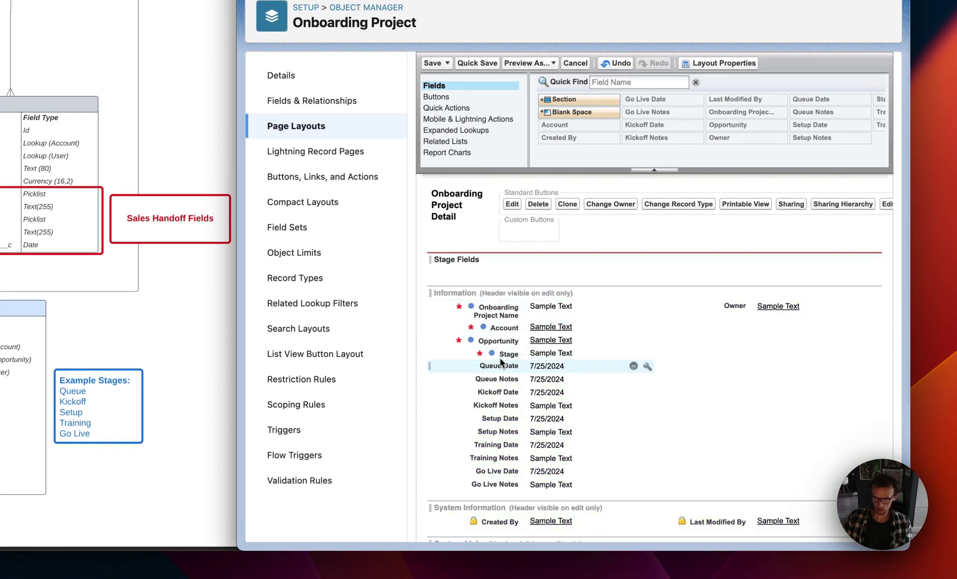
Step: Place the Queue, Kickoff, Setup, Training and Go Live dates left and their notes right in Stage Fields
drag(498, 367, 495, 263)
drag(502, 383, 497, 285)
drag(499, 409, 513, 299)
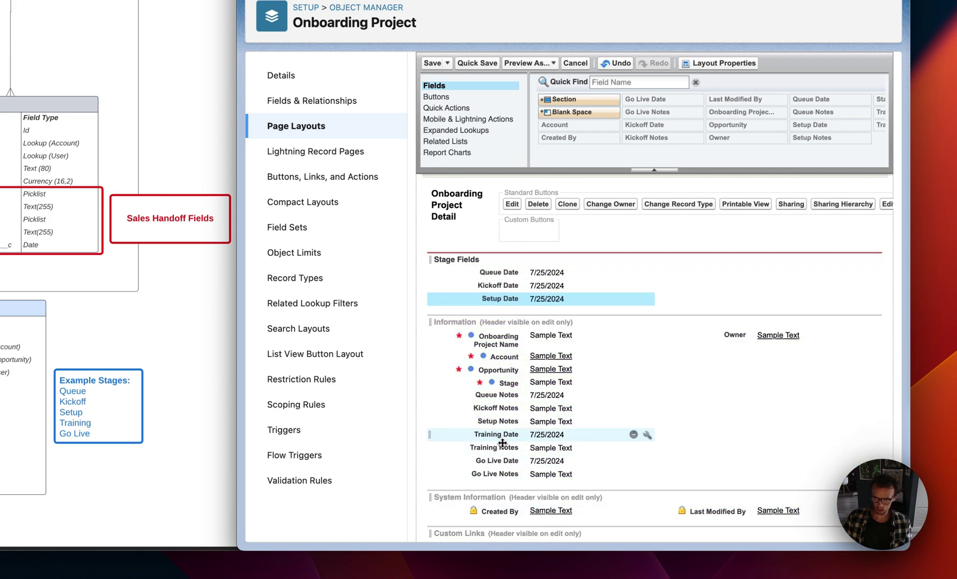
drag(498, 438, 499, 312)
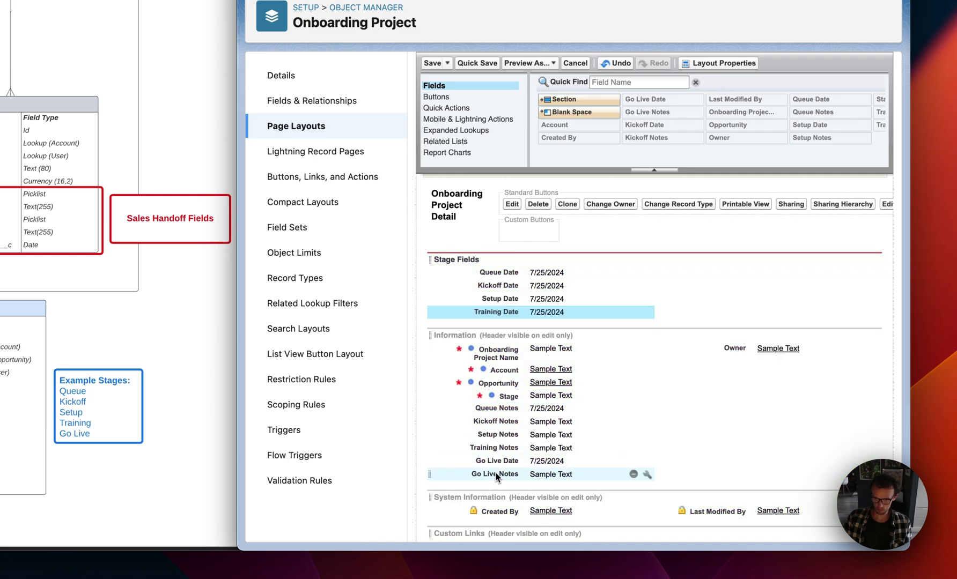
drag(498, 465, 499, 325)
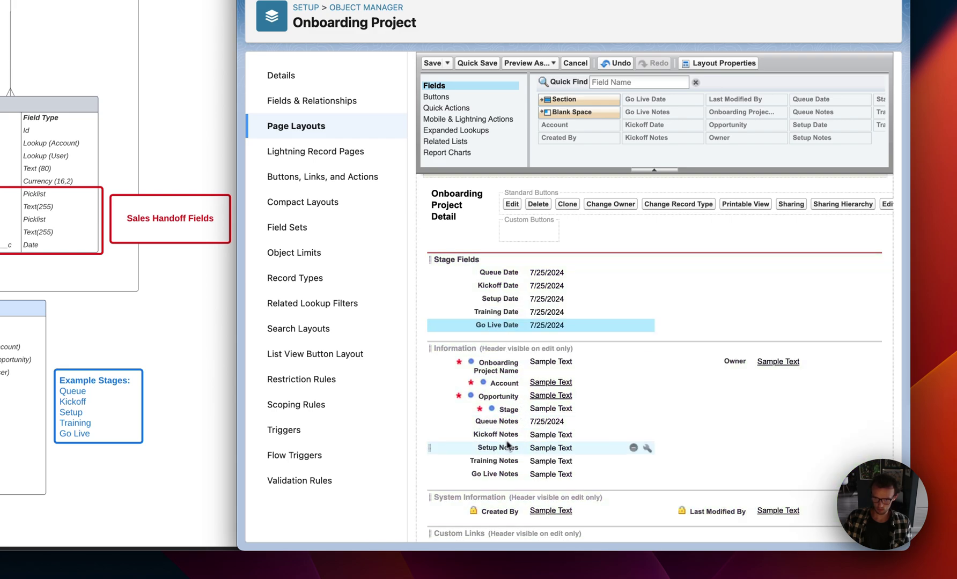
drag(499, 421, 762, 276)
drag(498, 422, 714, 314)
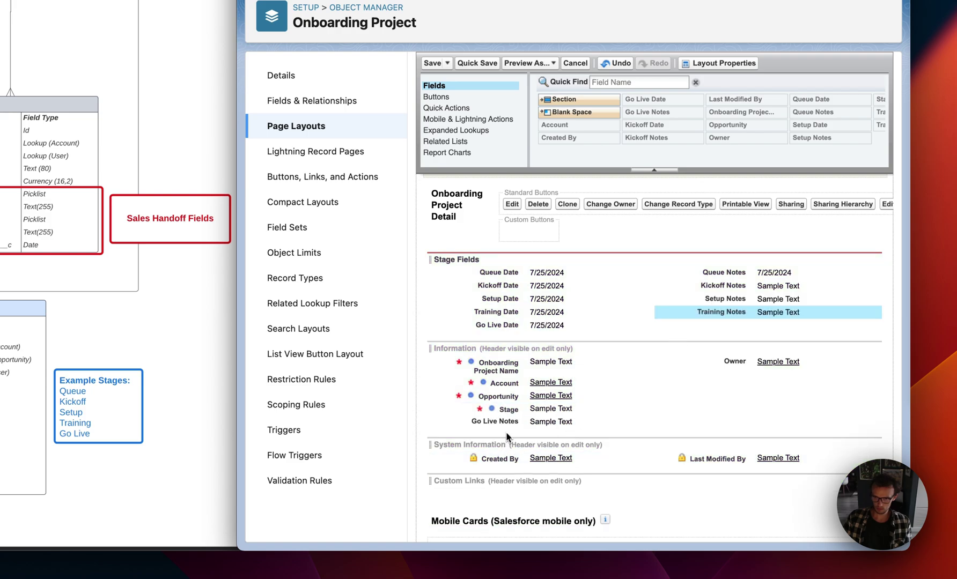
drag(506, 432, 714, 322)
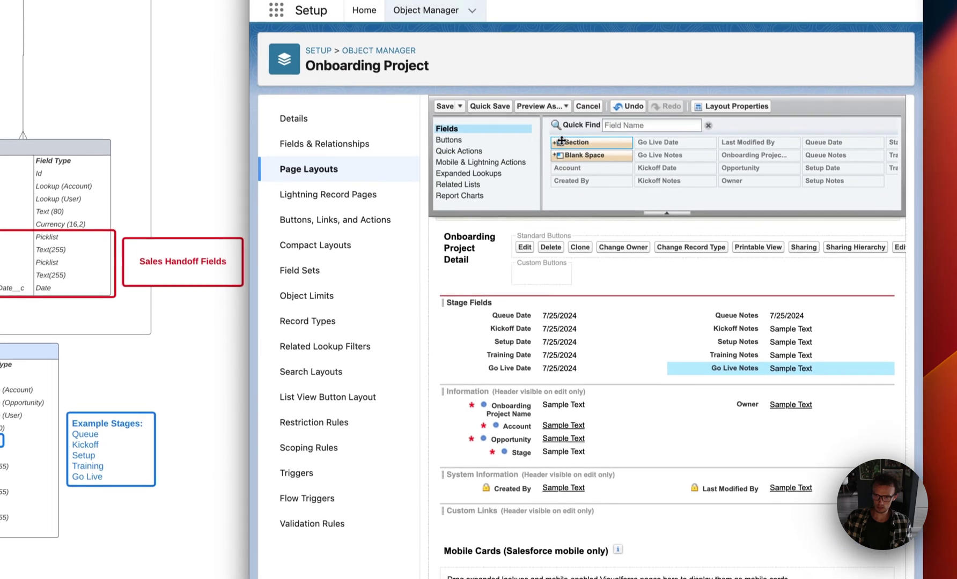
Step: Add a new layout section named Details
drag(562, 142, 614, 287)
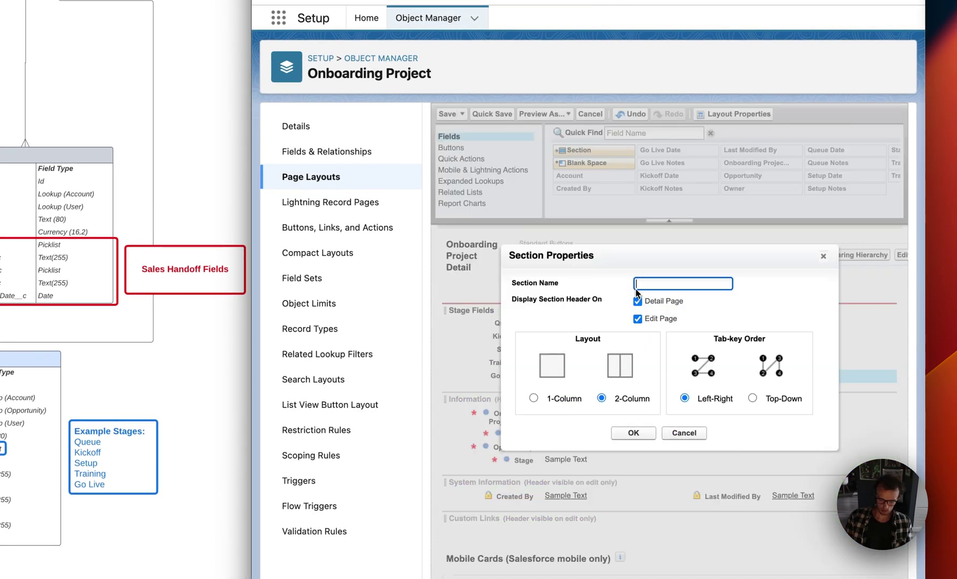
text(Details)
click(634, 434)
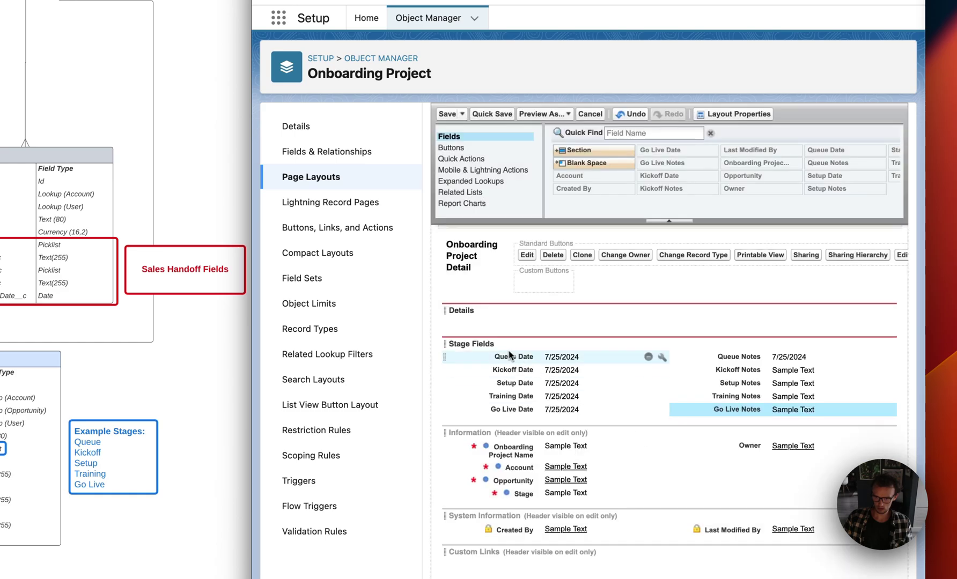
Step: Put Owner, Name and Account left and Opportunity and Stage right in Details, then save the layout
drag(511, 448, 517, 342)
drag(510, 470, 526, 362)
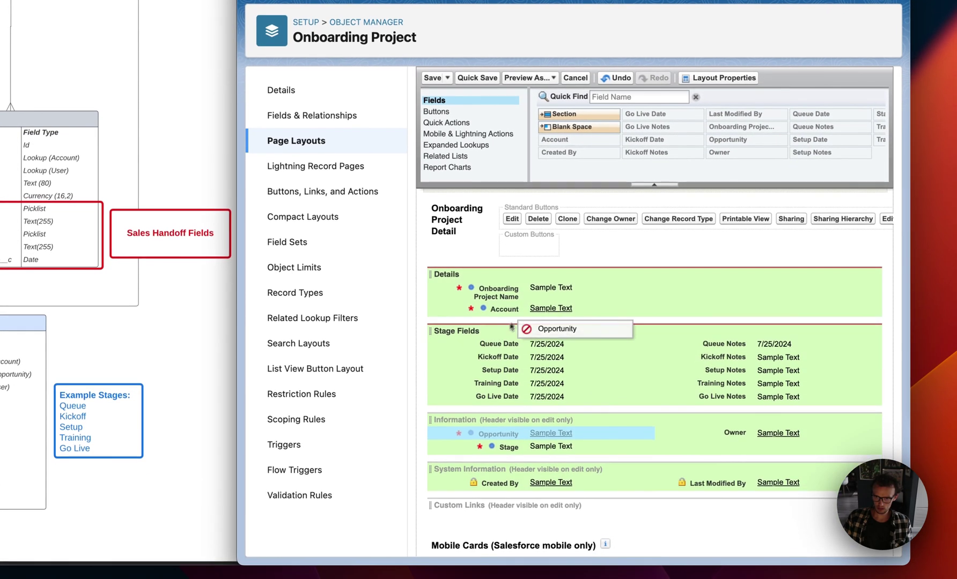
drag(511, 325, 512, 324)
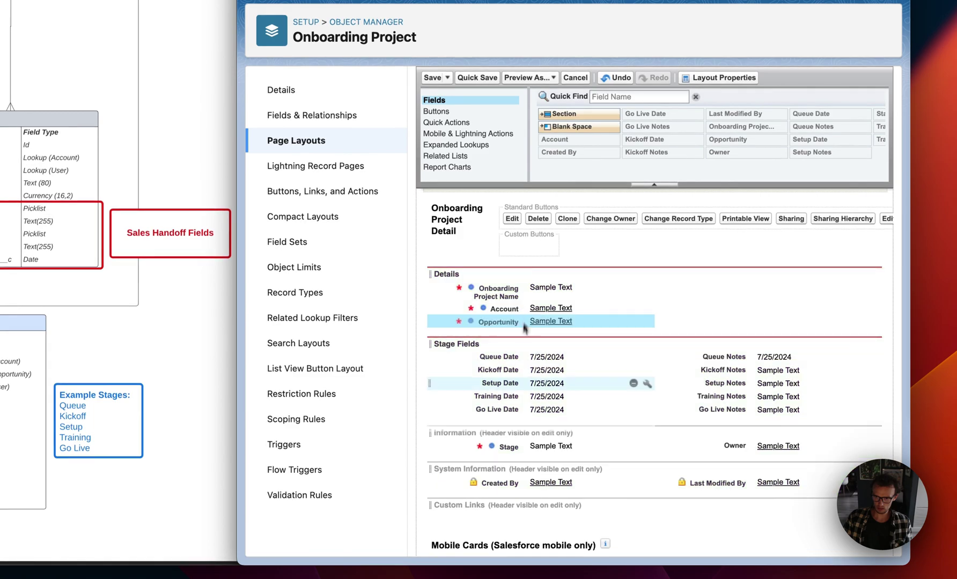
drag(508, 454, 692, 294)
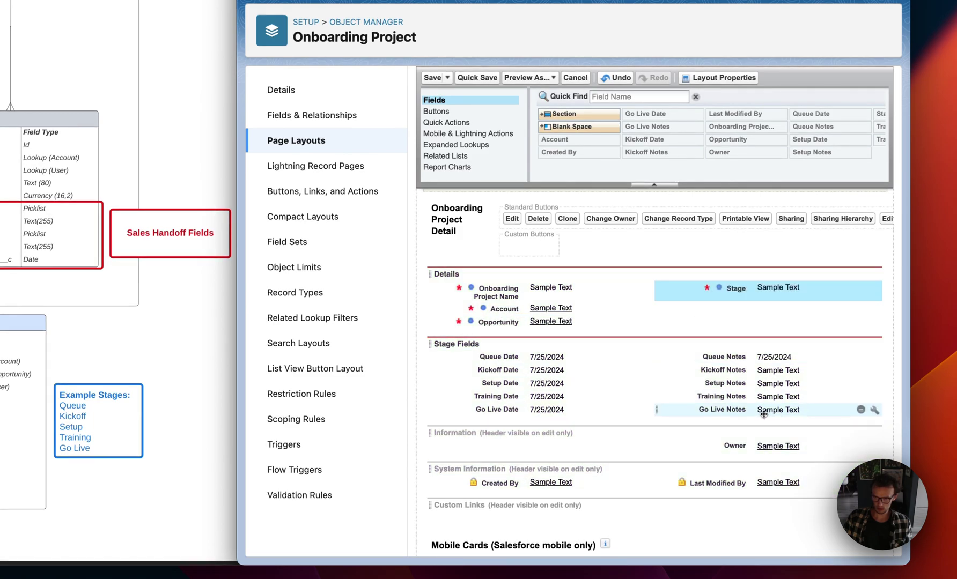
drag(735, 446, 719, 288)
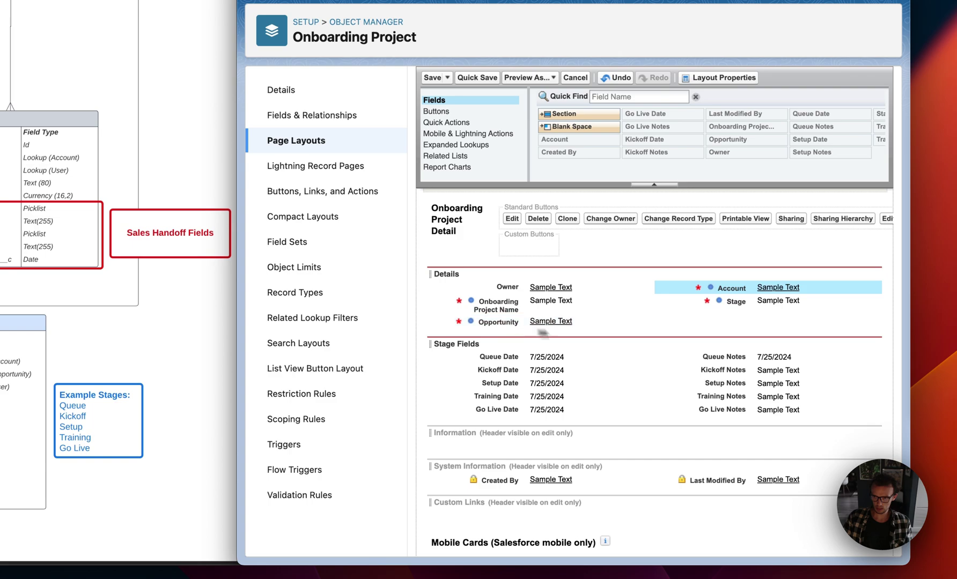
mouse_move(499, 322)
mouse_down()
mouse_move(833, 311)
mouse_move(528, 295)
mouse_move(525, 319)
mouse_move(507, 322)
mouse_up()
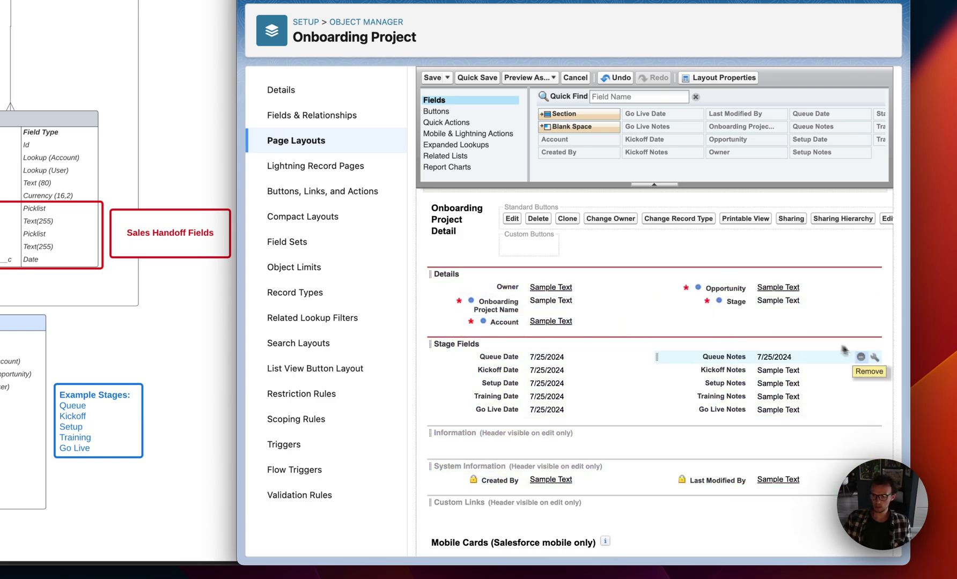
click(433, 77)
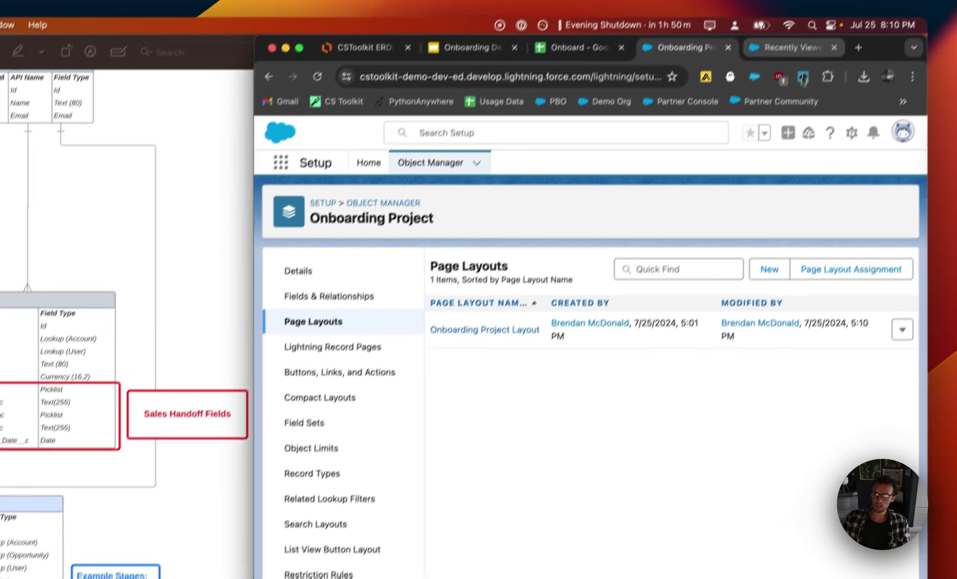
Step: Start a new Onboarding Project linked to the AlphaTech - New Booking opportunity
click(762, 55)
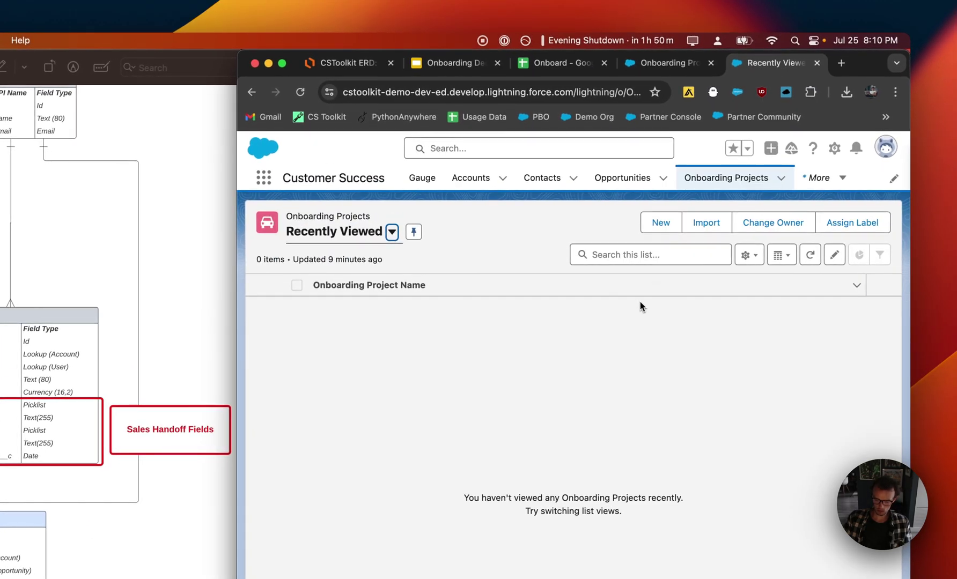
key(super+r)
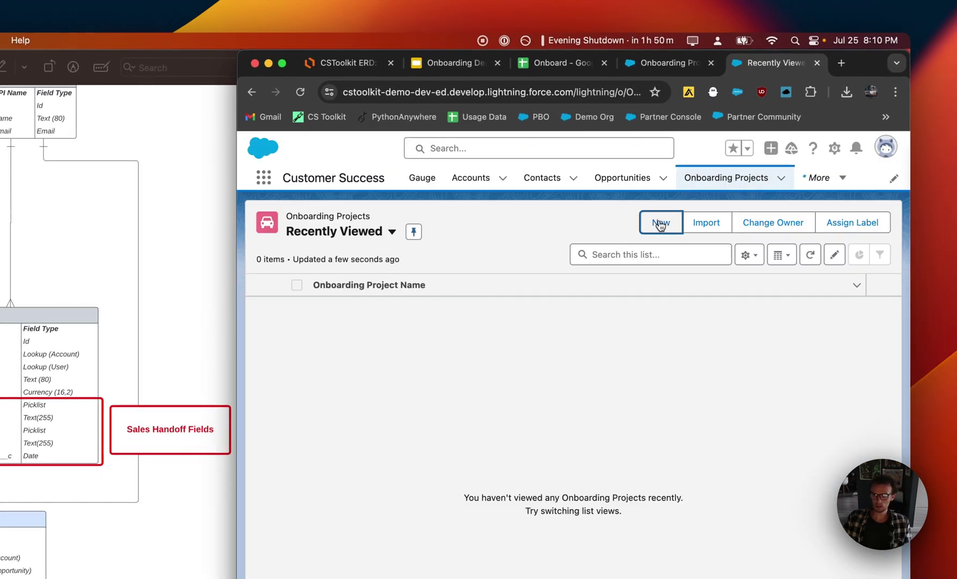
click(660, 223)
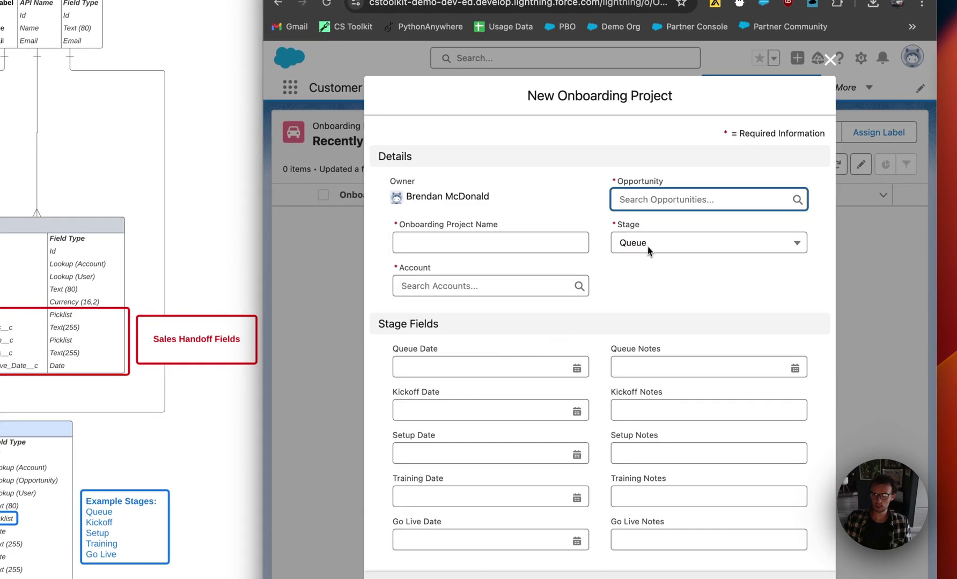
click(643, 200)
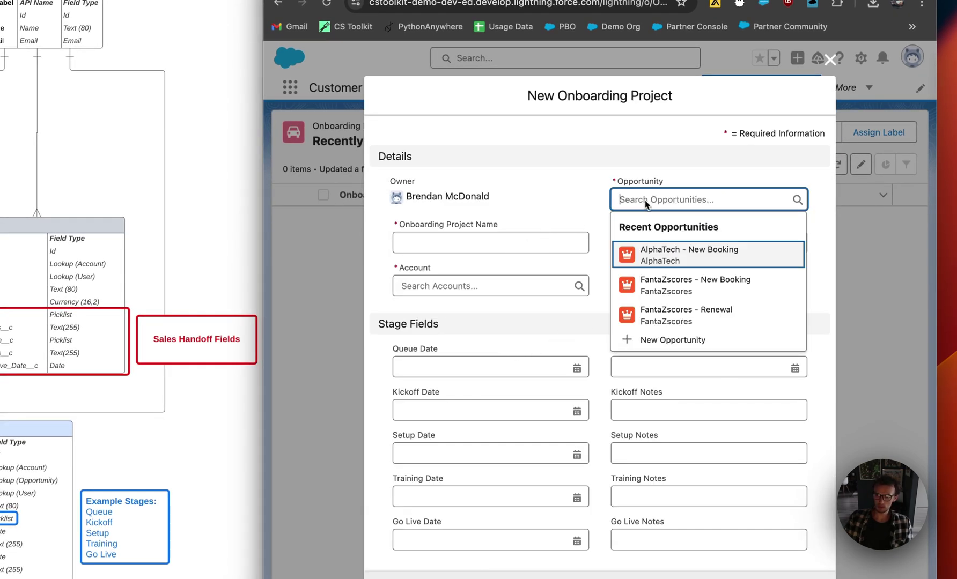
click(677, 253)
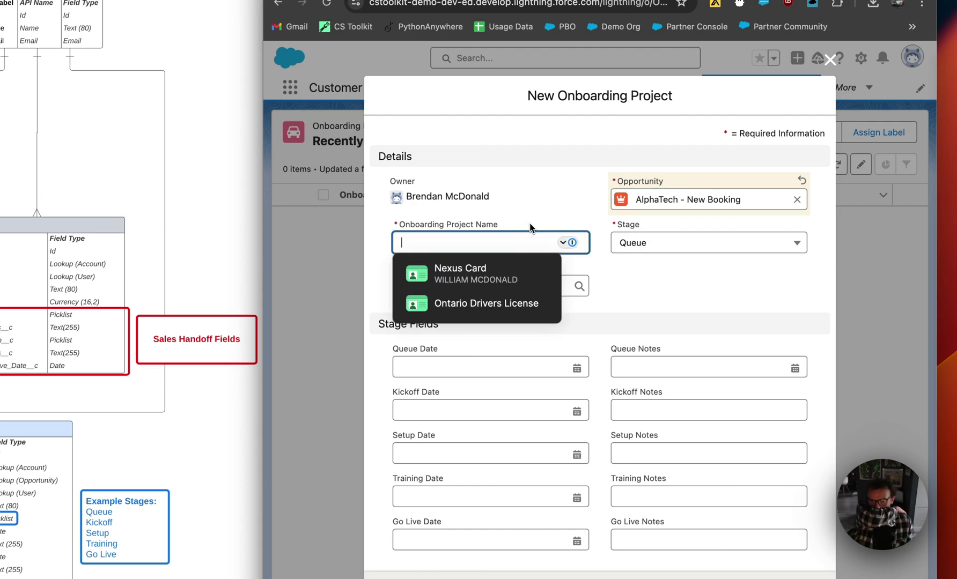
Step: Name it AlphaTech - Onboarding Project, set account AlphaTech and Queue Date 7/25/2024
text(AlphaTech Onboarding Project)
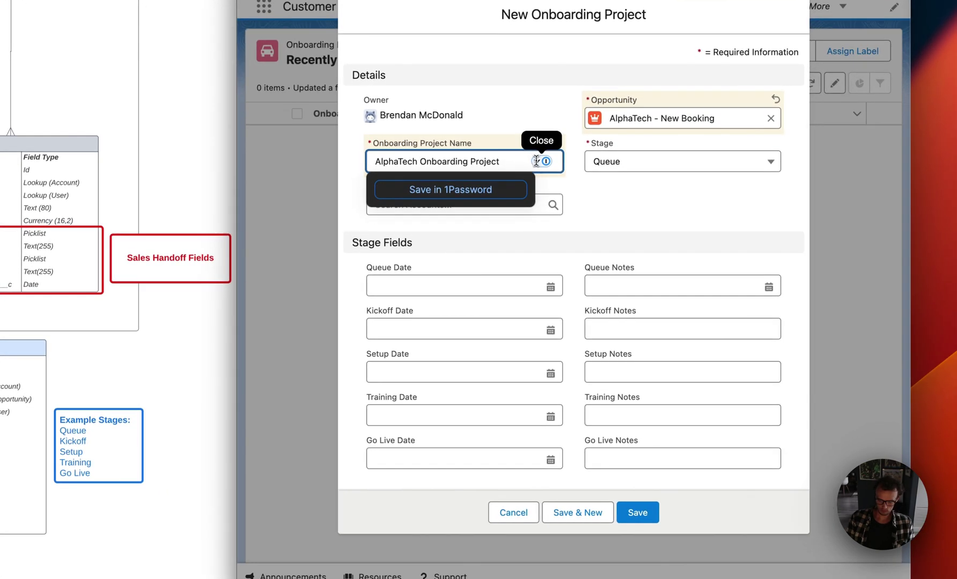
text(-)
key(Tab)
click(438, 250)
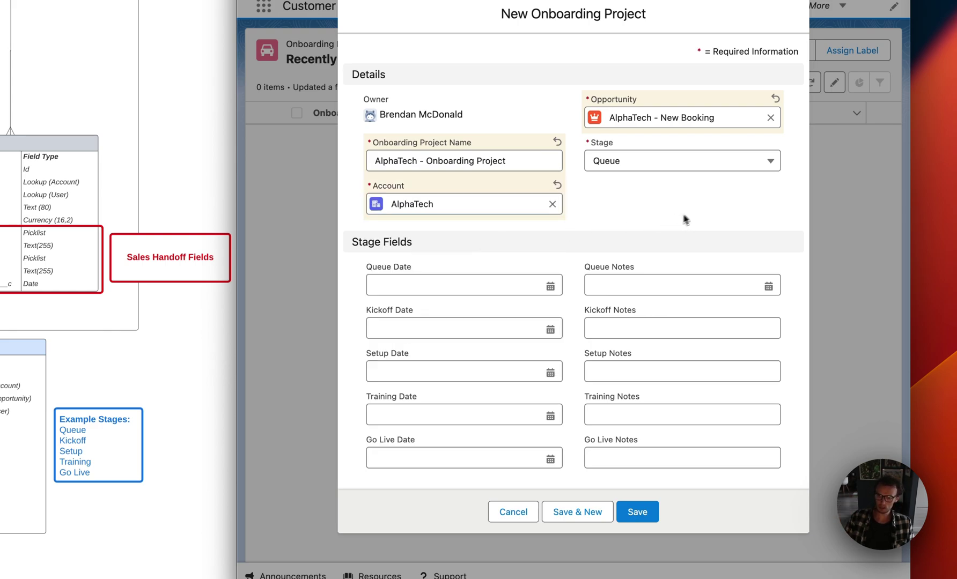
click(458, 285)
click(493, 441)
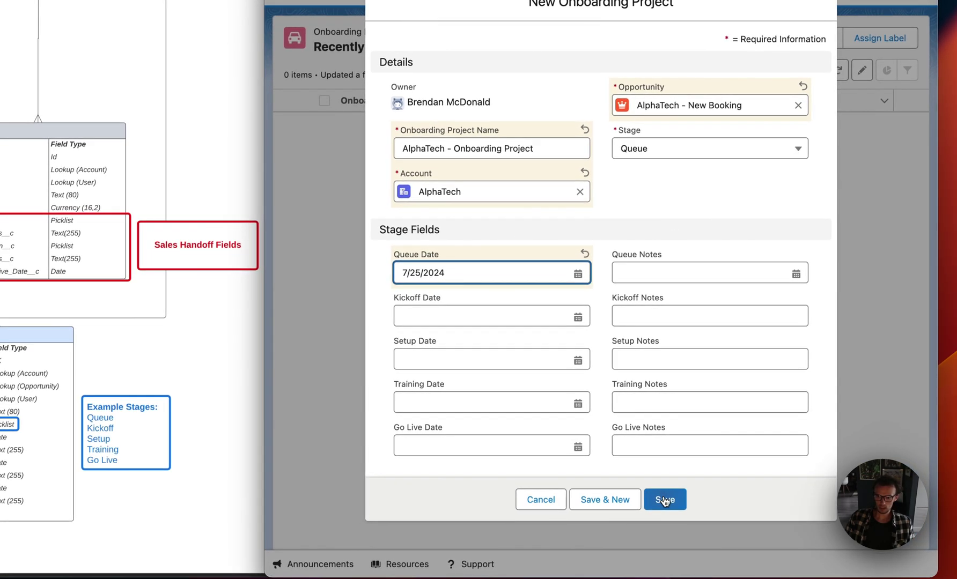
Step: Save the AlphaTech - Onboarding Project record
click(639, 512)
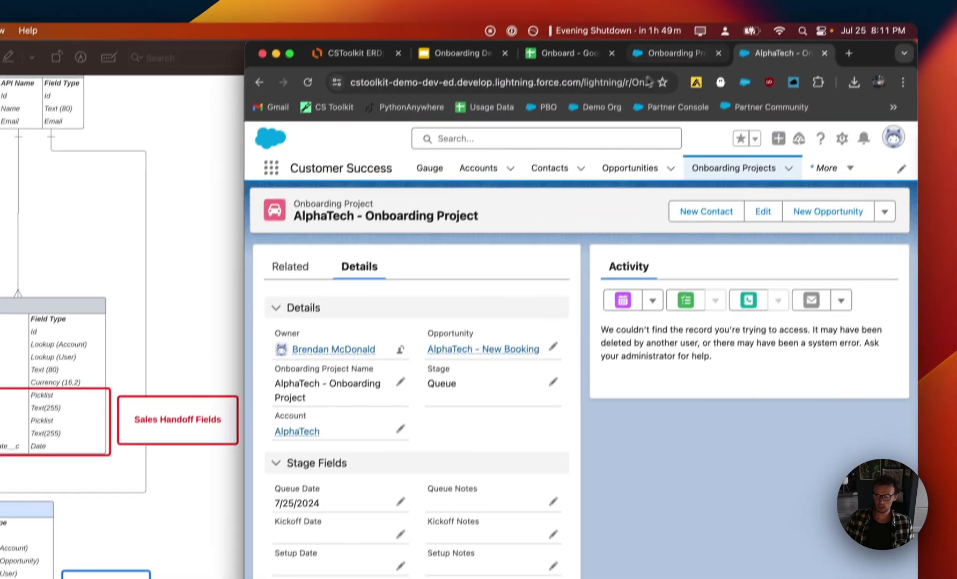
click(716, 0)
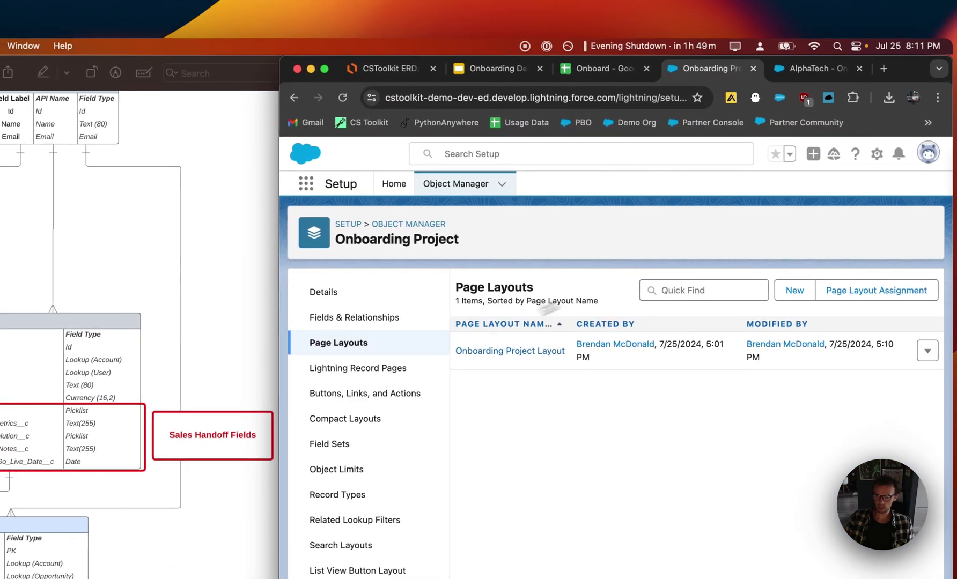
click(393, 126)
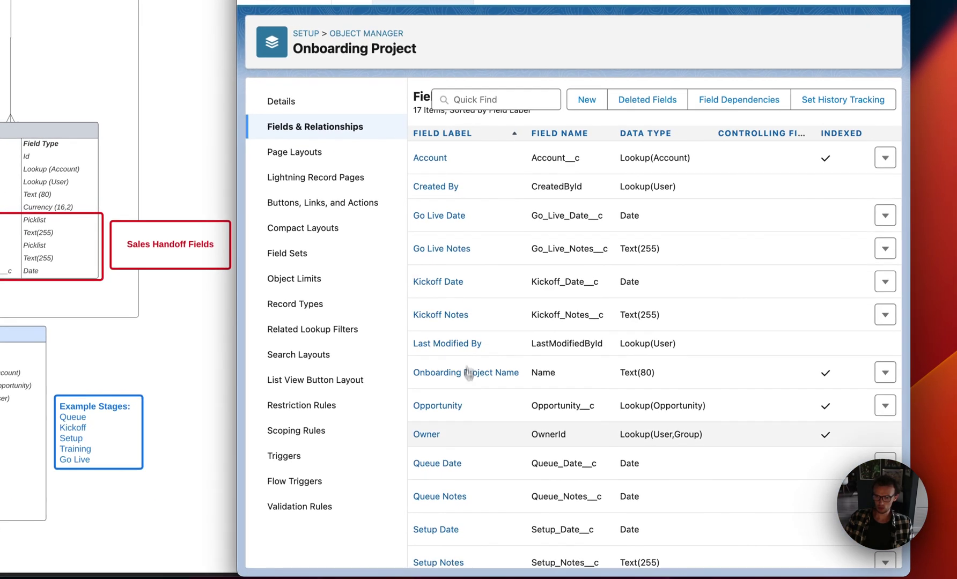
Step: Change the Queue Notes field type from Date to Text, then reload the project record
scroll(468, 372, down, 2)
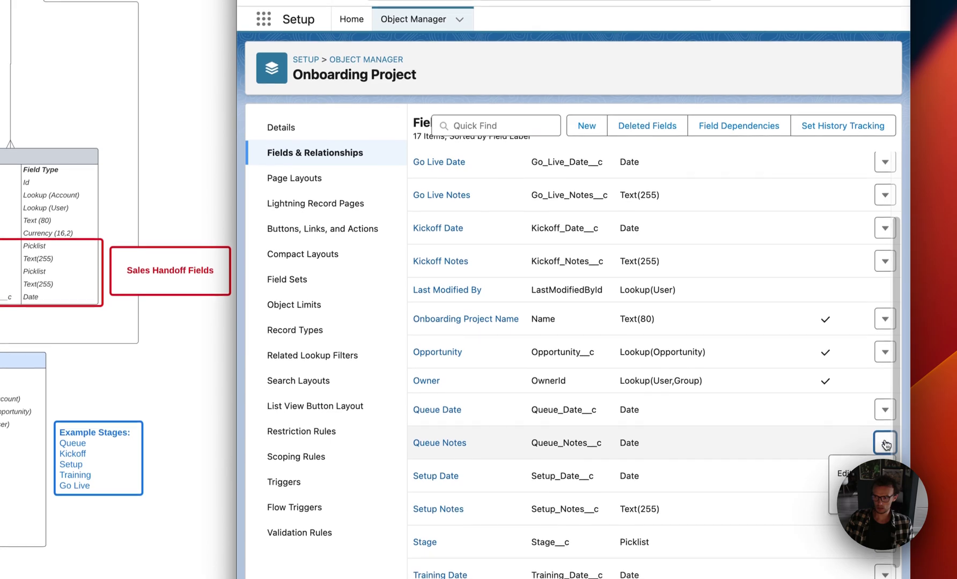
click(885, 417)
click(845, 474)
click(600, 160)
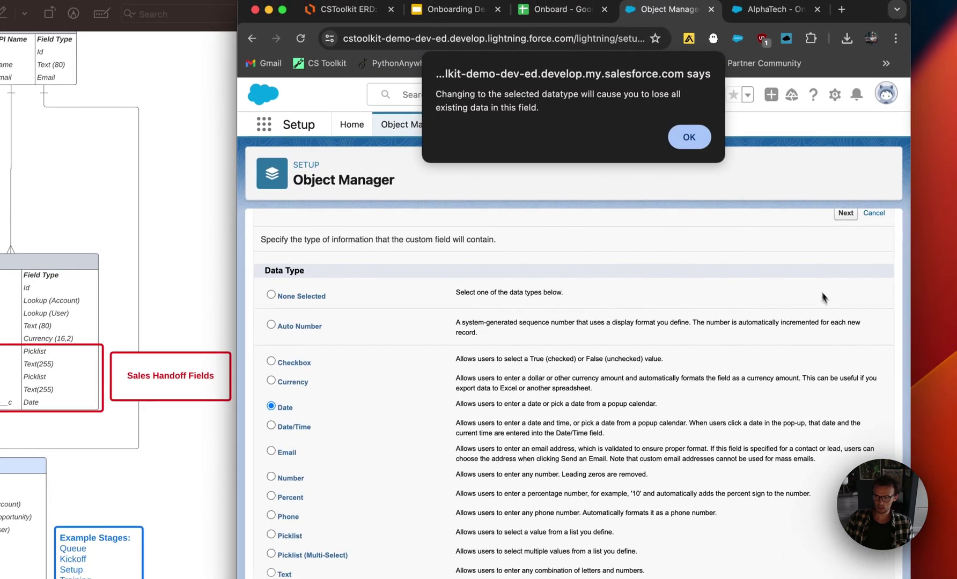
click(689, 137)
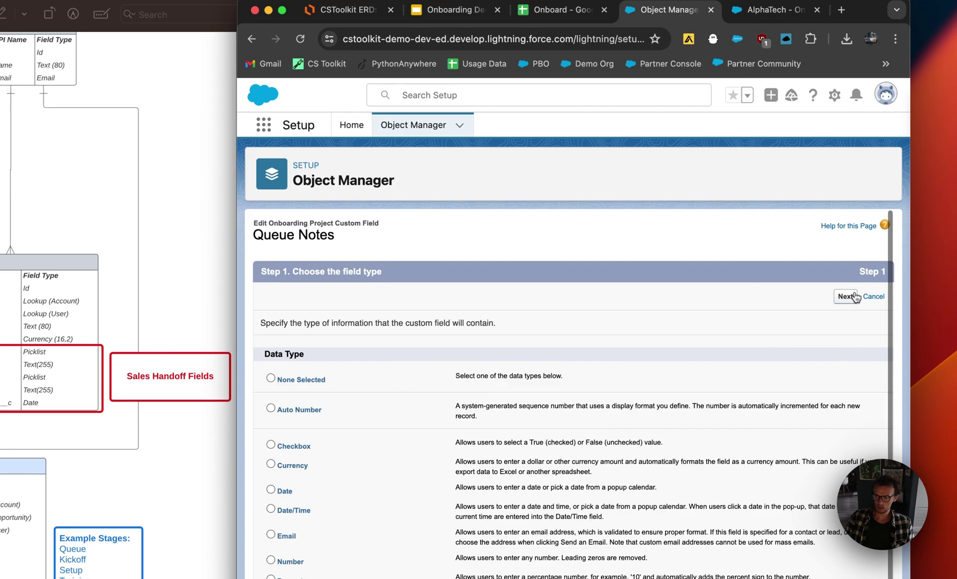
click(845, 296)
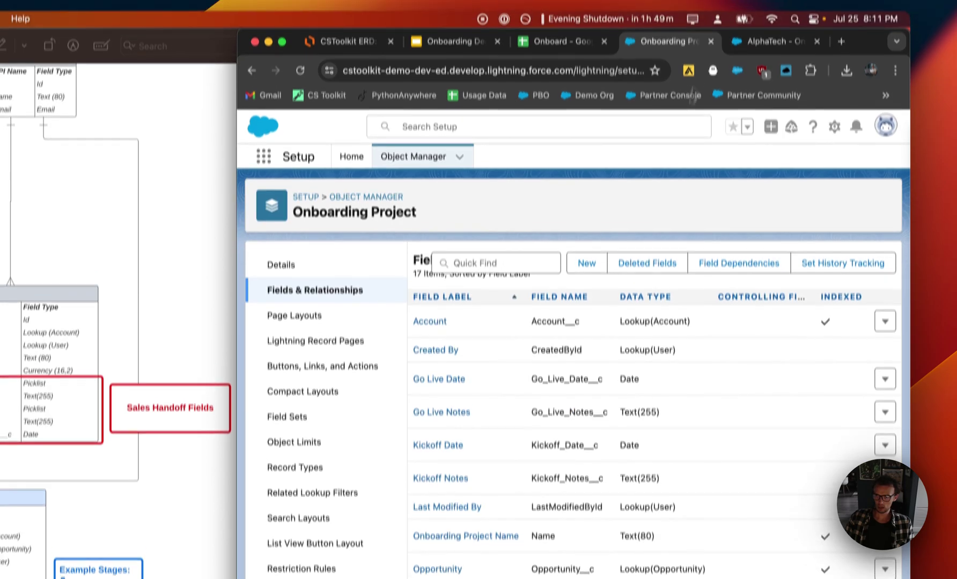
click(773, 9)
key(super+r)
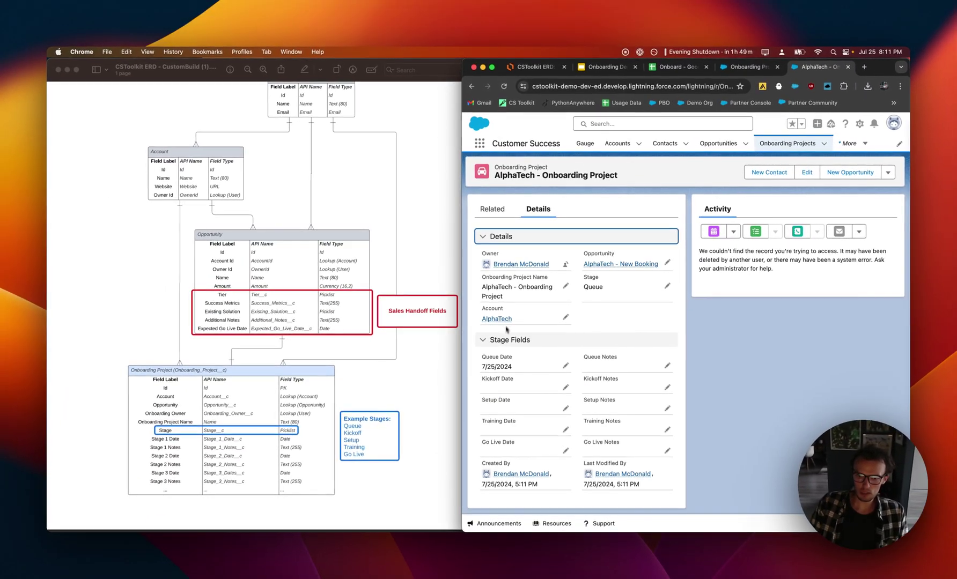
Step: Widen the Chrome window leftward over the ERD diagram
drag(463, 315, 325, 314)
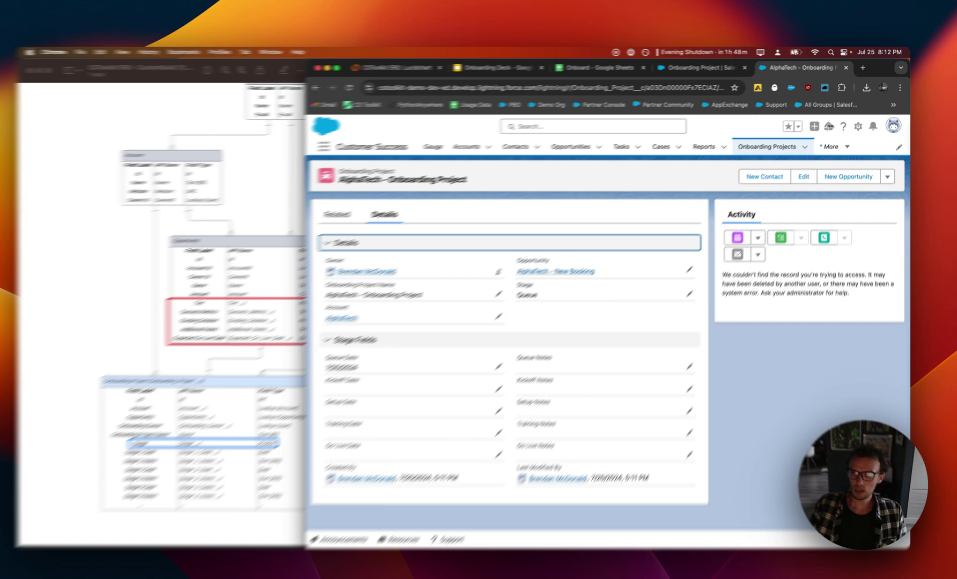
Step: Enable Path in Setup's Path Settings
click(859, 124)
click(837, 141)
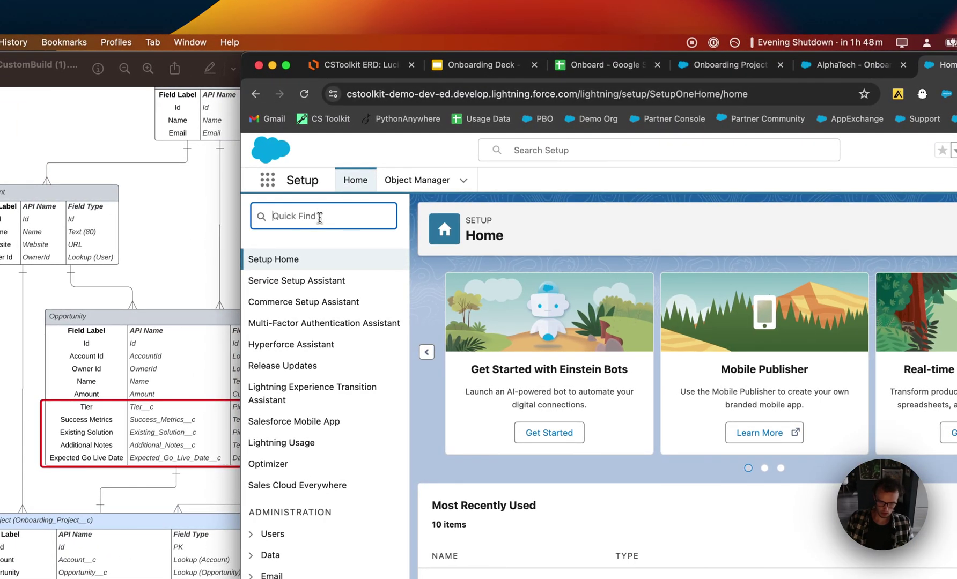
text(h)
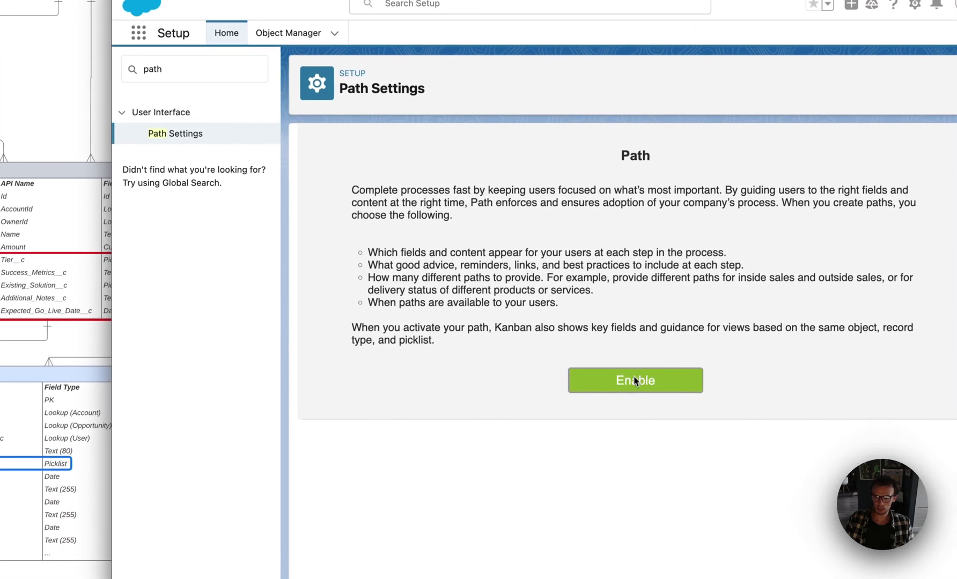
click(764, 528)
Step: Create path OnboardingStagePath on Onboarding Project's Stage picklist with the Master record type
click(655, 390)
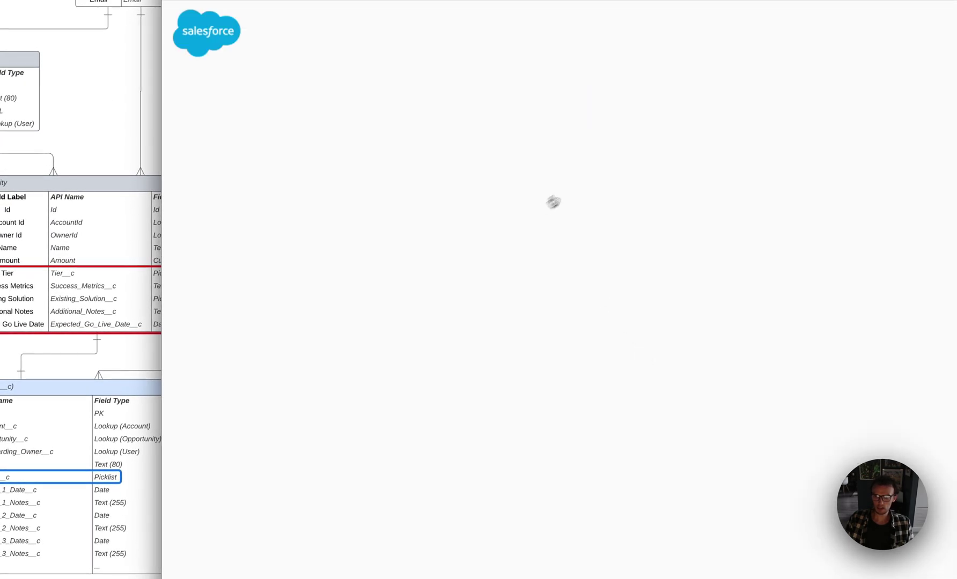
click(547, 158)
text(OnboardingPath)
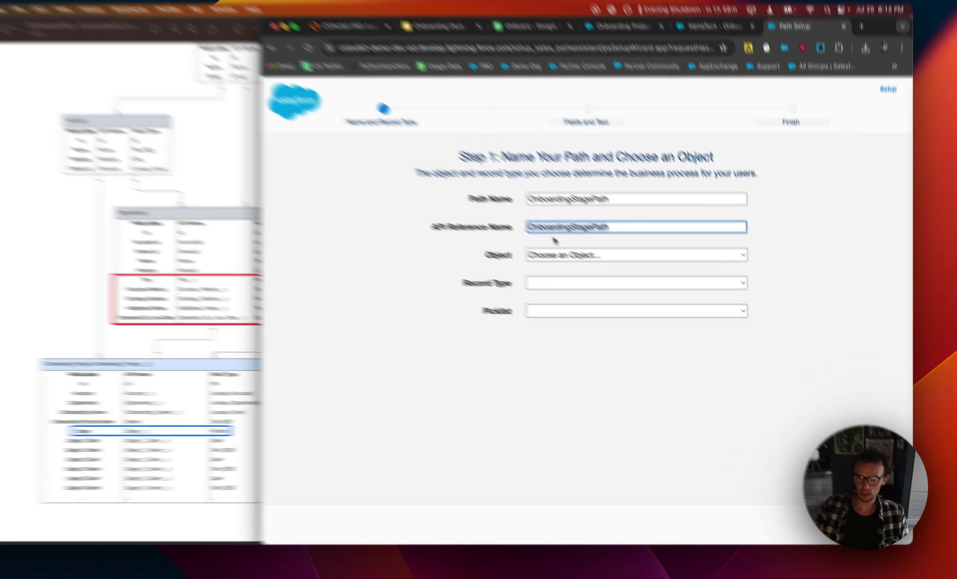
click(597, 272)
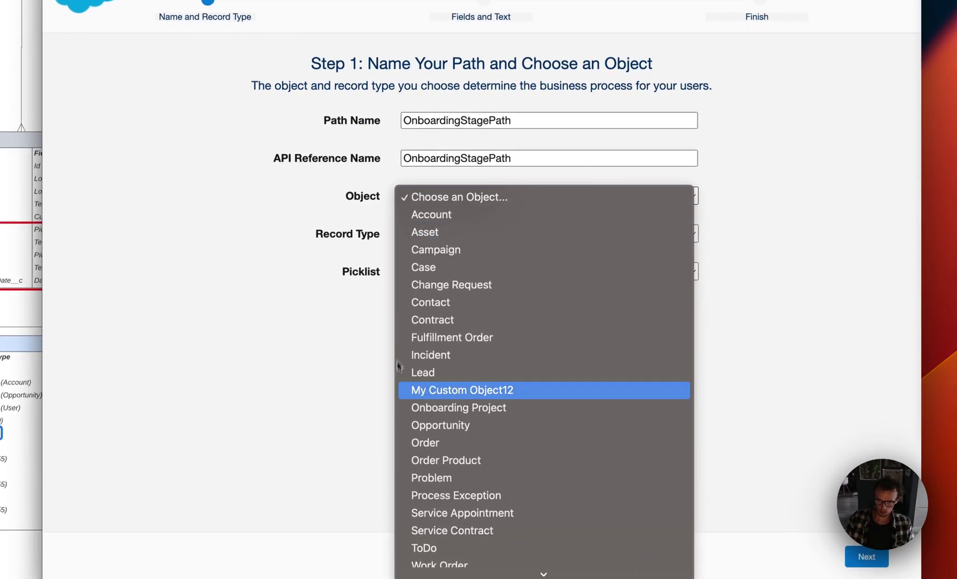
click(451, 409)
click(448, 234)
click(448, 235)
click(440, 270)
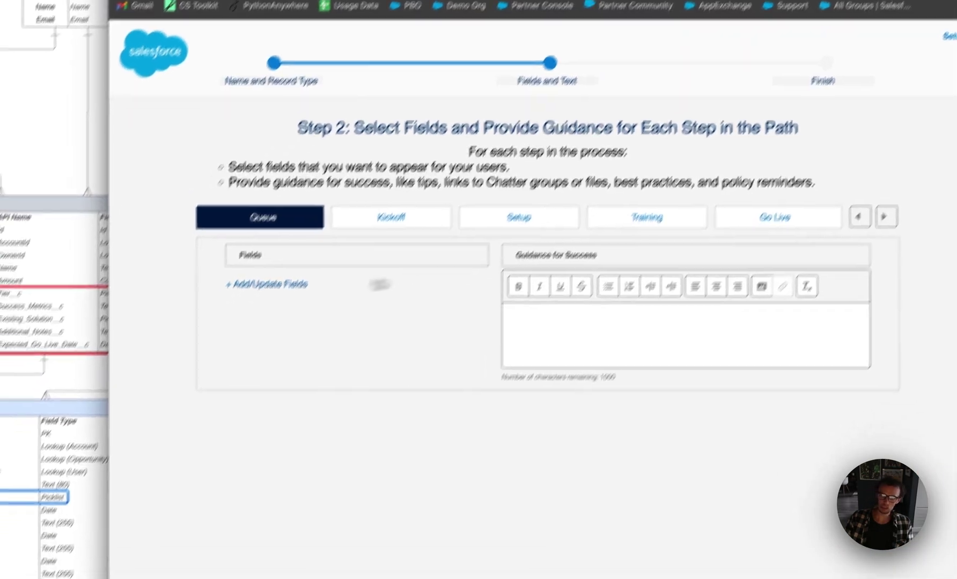
Step: Assign Queue Date and Queue Notes as key fields for the Queue step
click(292, 278)
scroll(443, 312, down, 5)
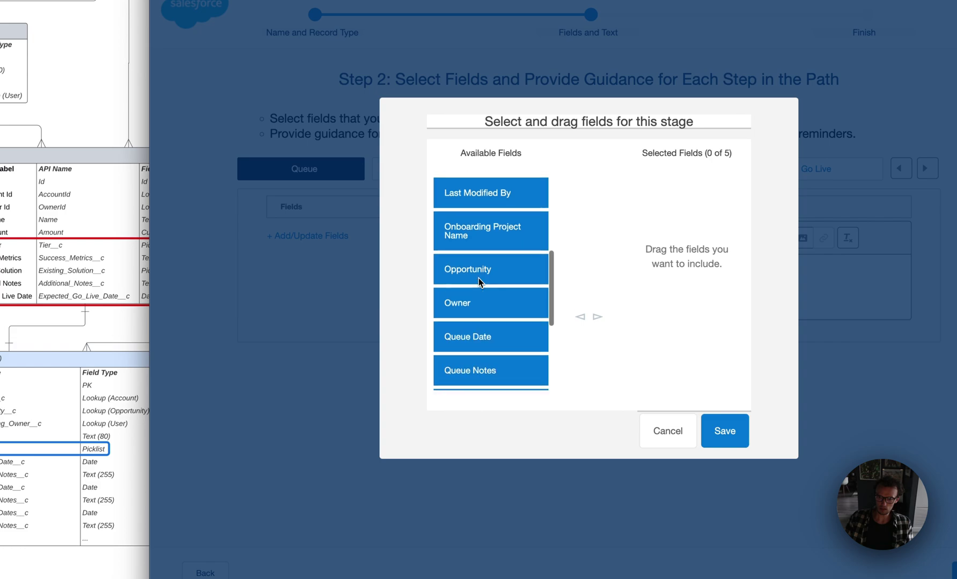
scroll(478, 278, down, 3)
click(484, 227)
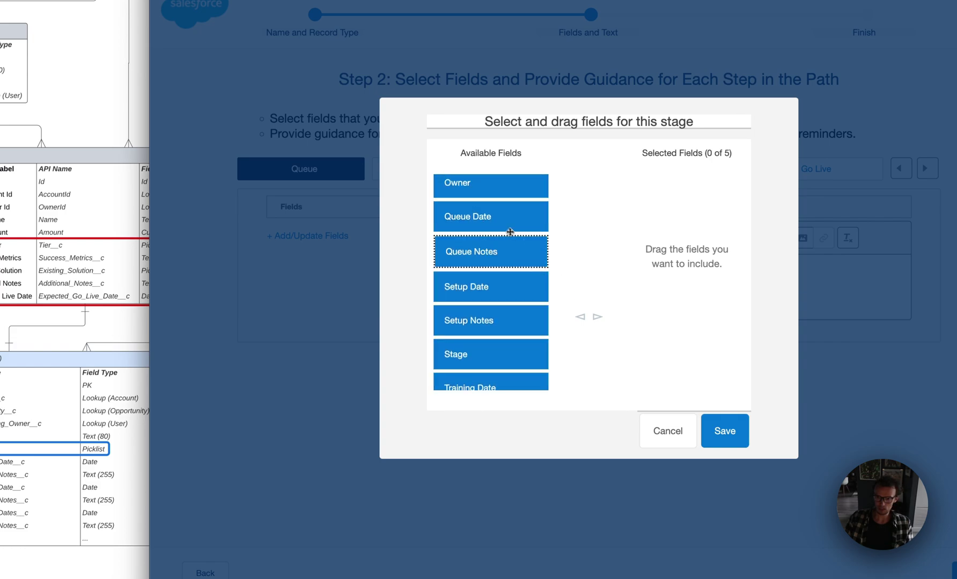
click(597, 317)
click(598, 317)
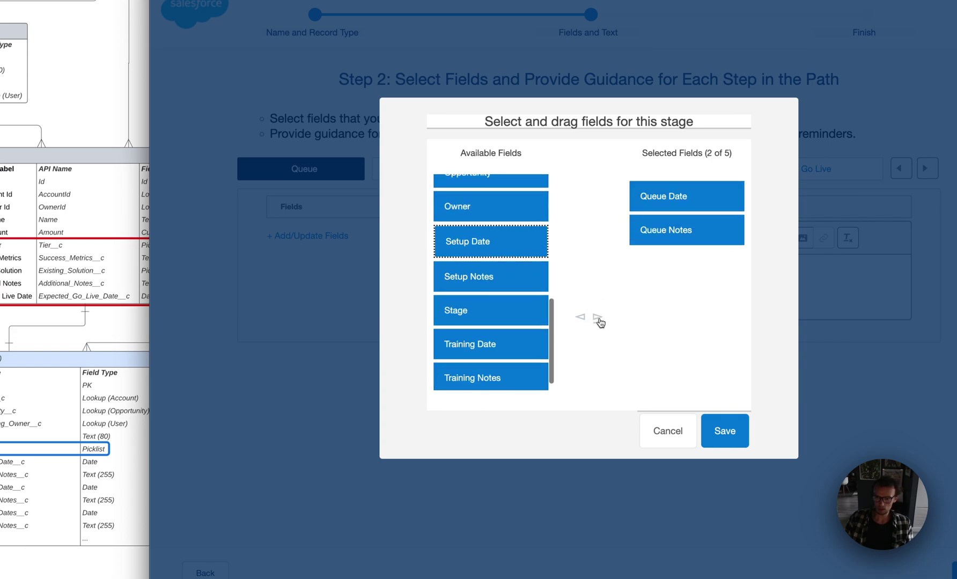
click(724, 431)
Step: Assign Kickoff Date and Kickoff Notes as key fields for the Kickoff step
click(424, 176)
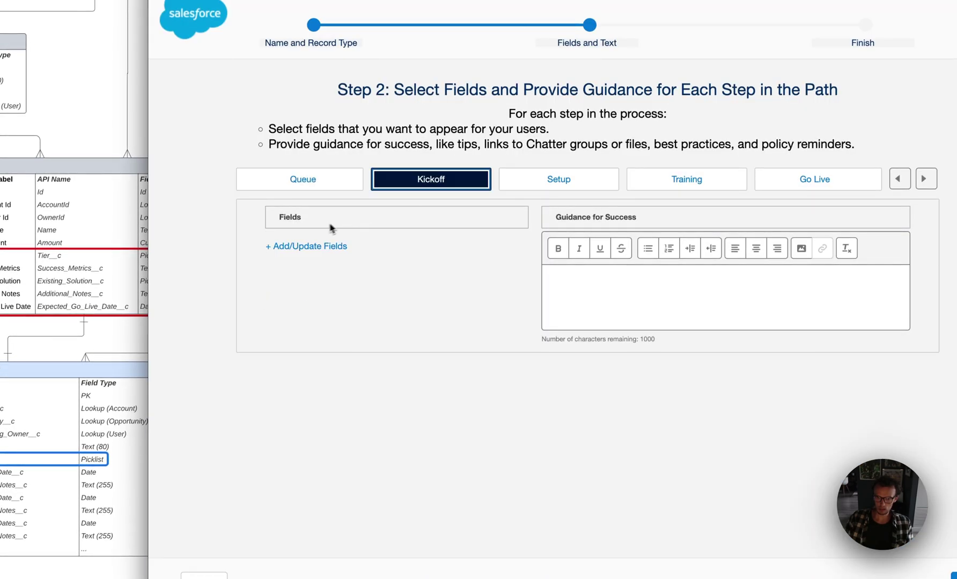
click(324, 246)
scroll(459, 308, down, 1)
scroll(459, 314, up, 5)
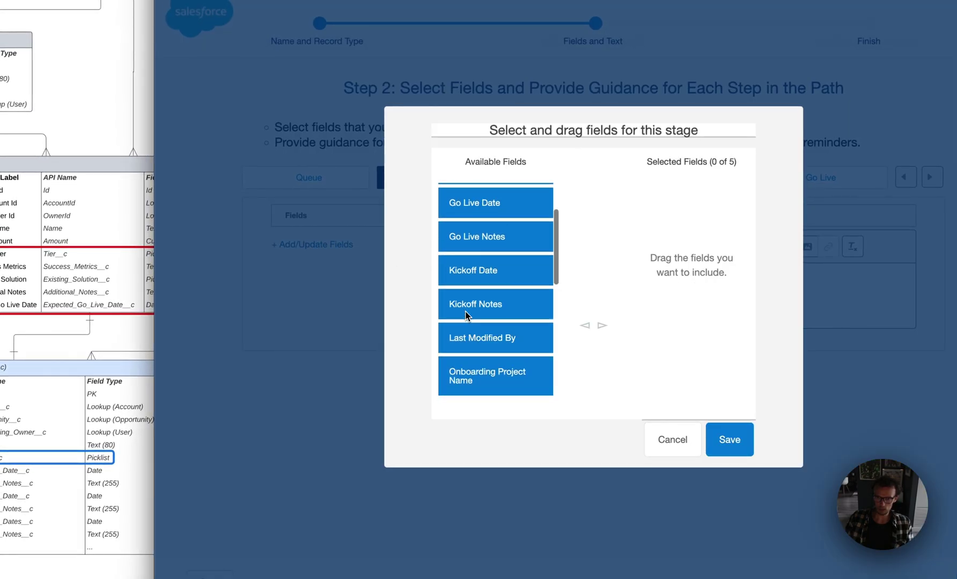
click(483, 280)
click(602, 327)
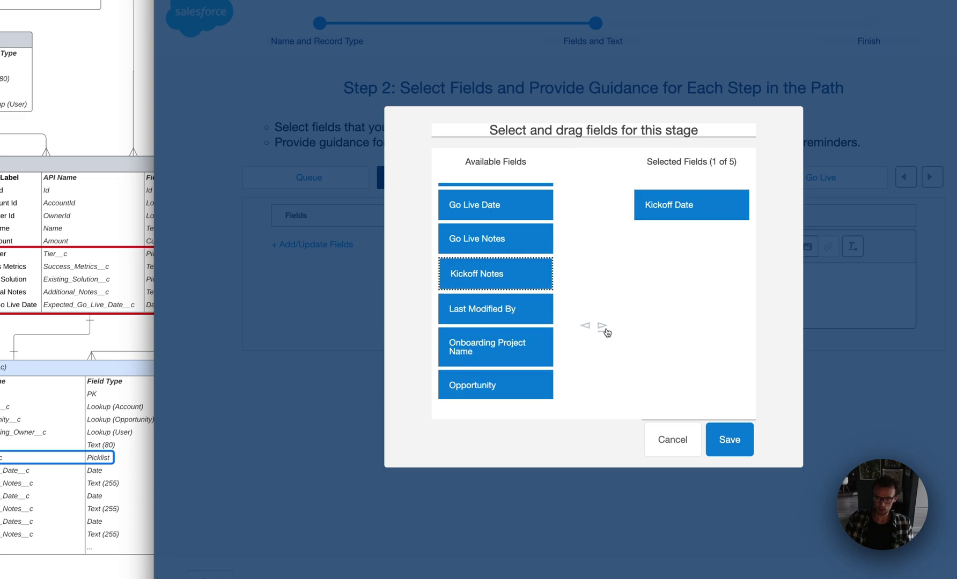
click(602, 327)
click(730, 439)
Step: Assign Setup Date and Setup Notes as key fields for the Setup step
click(574, 178)
click(316, 245)
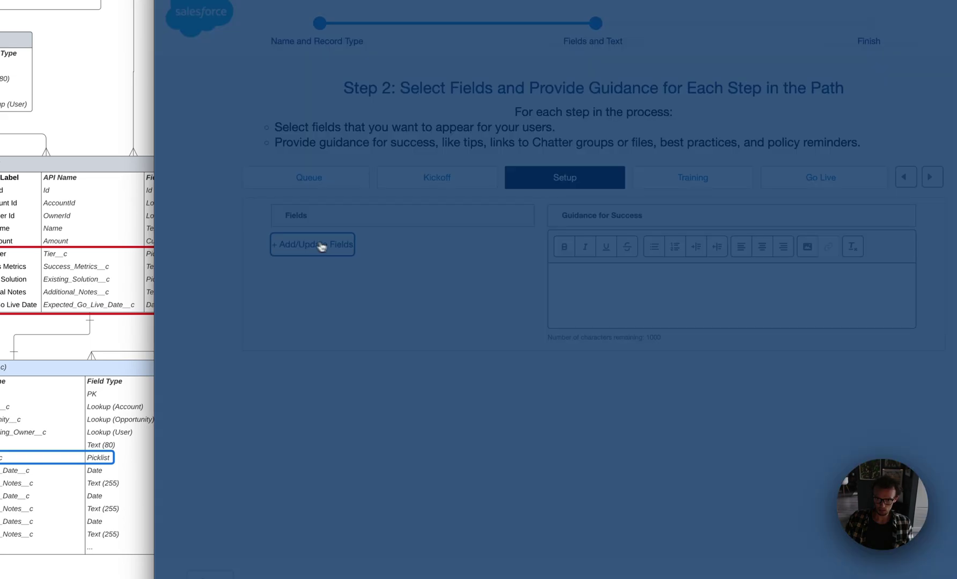
scroll(481, 315, down, 5)
click(470, 268)
click(602, 326)
click(603, 324)
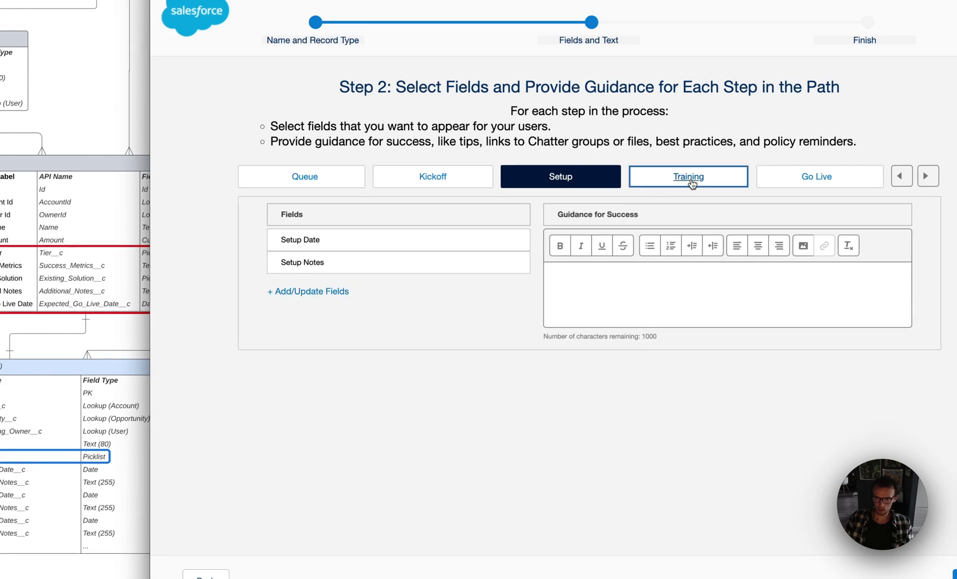
Step: Assign Training Date and Training Notes as key fields for the Training step
click(692, 184)
click(348, 247)
scroll(462, 332, down, 5)
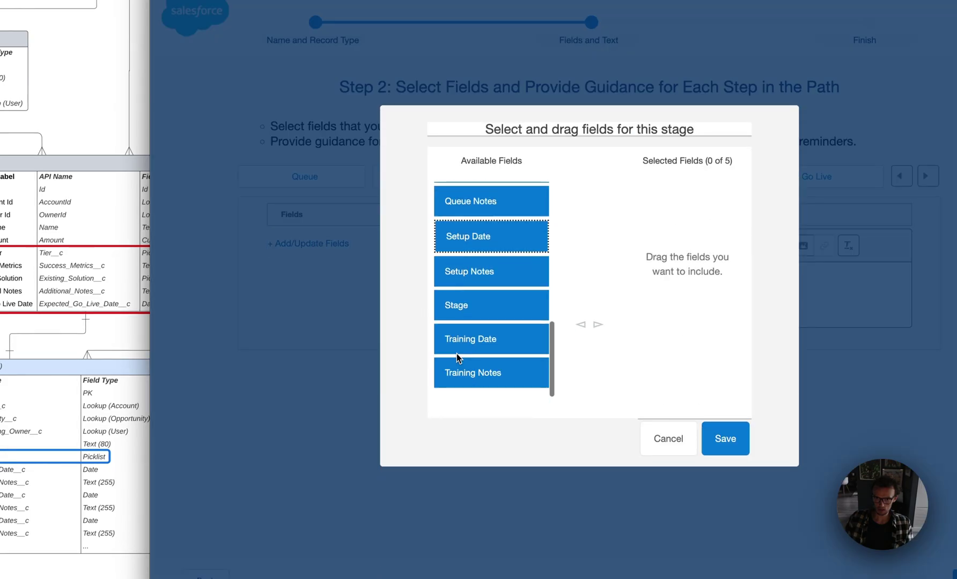
click(467, 333)
click(598, 317)
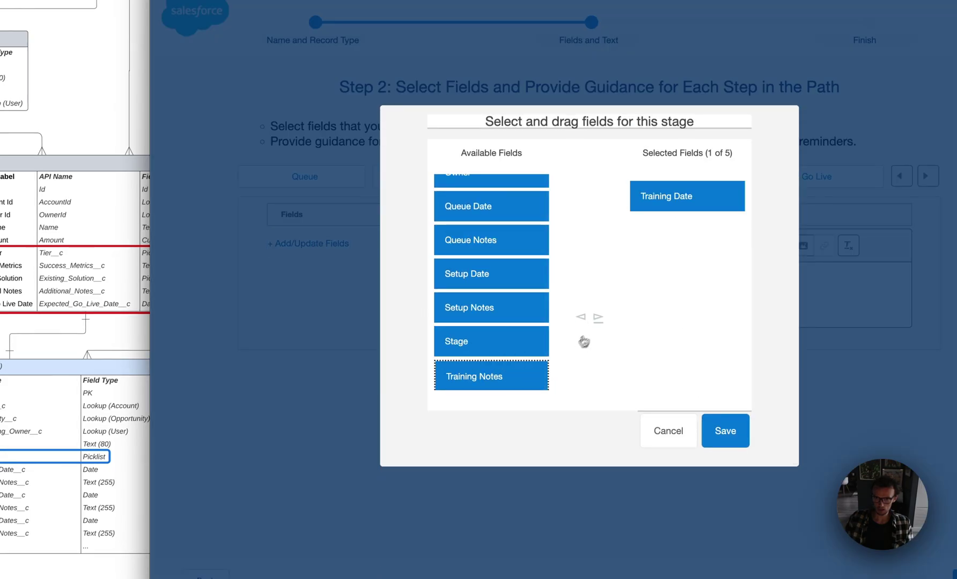
click(598, 317)
click(725, 431)
Step: Assign Go Live Date and Go Live Notes as key fields for the Go Live step
click(816, 177)
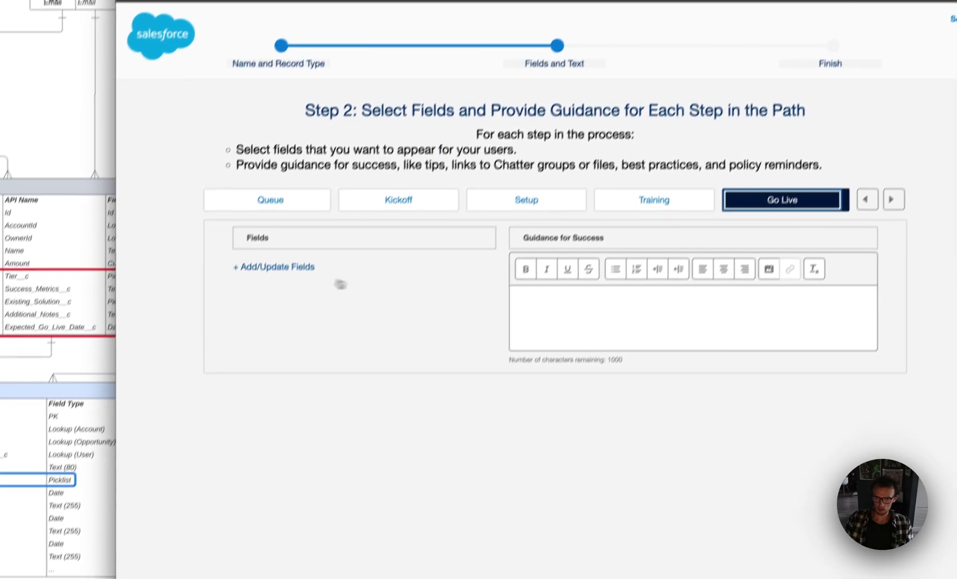
click(279, 262)
scroll(468, 257, up, 5)
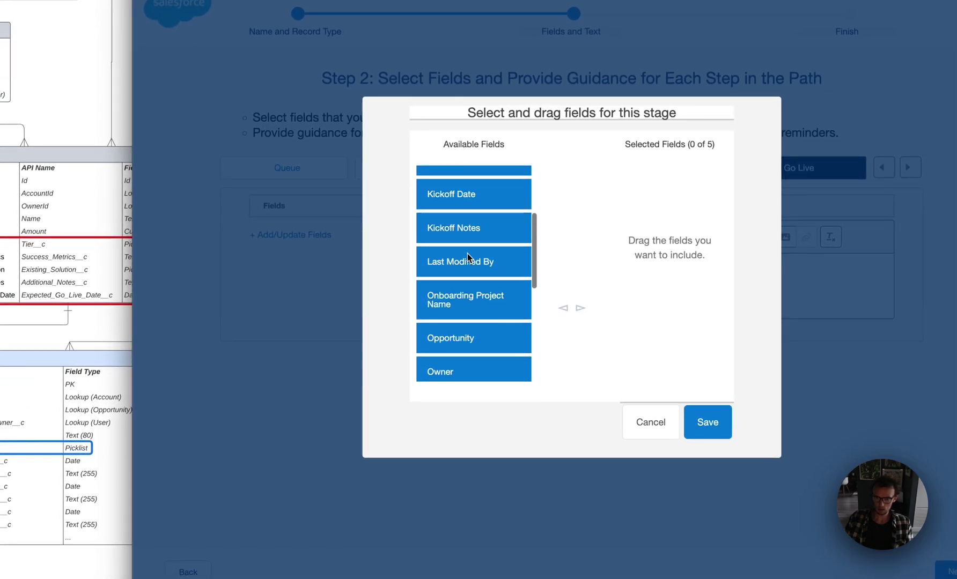
scroll(469, 256, up, 2)
click(466, 224)
click(579, 309)
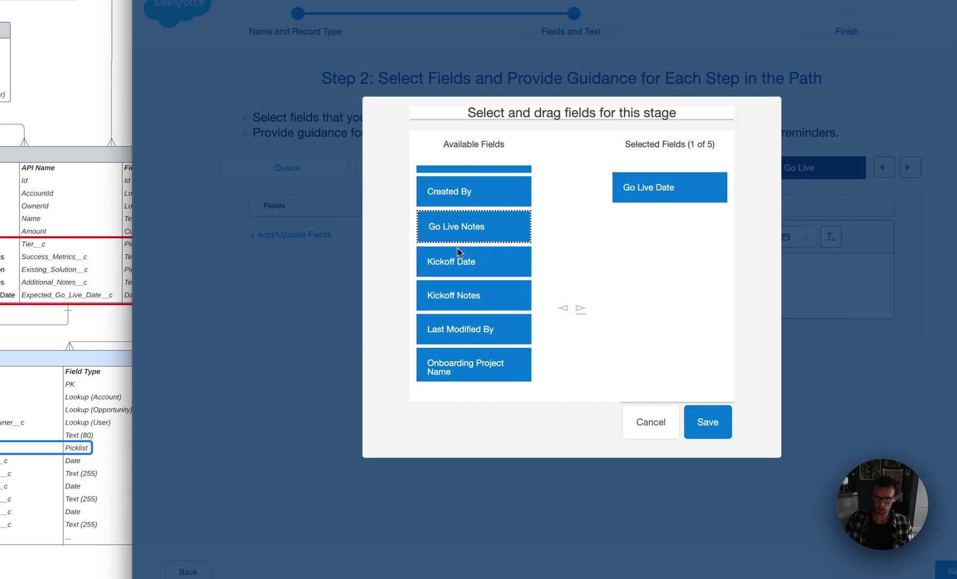
click(580, 309)
click(707, 422)
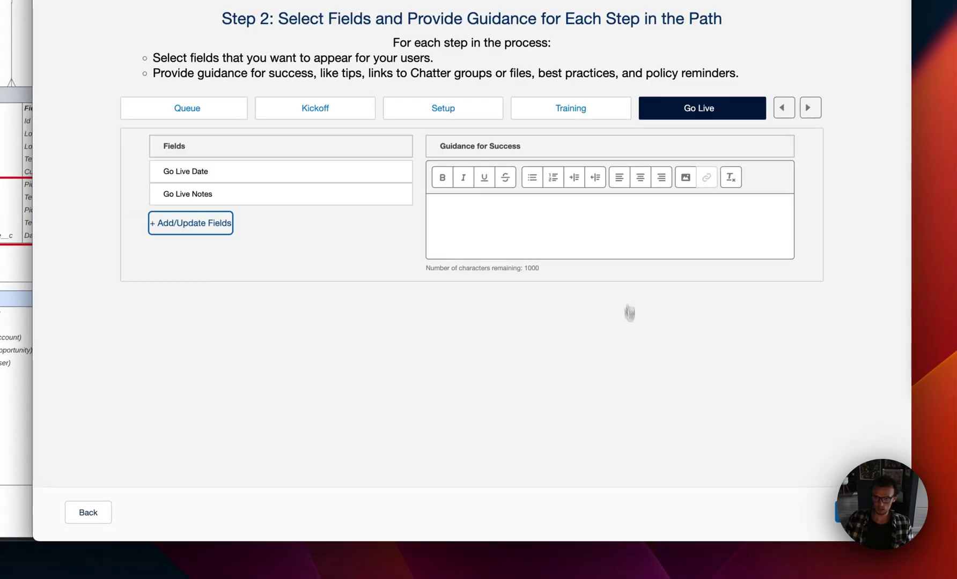
Step: Activate the path with Go Live confetti celebrations set to Always, and finish
click(842, 512)
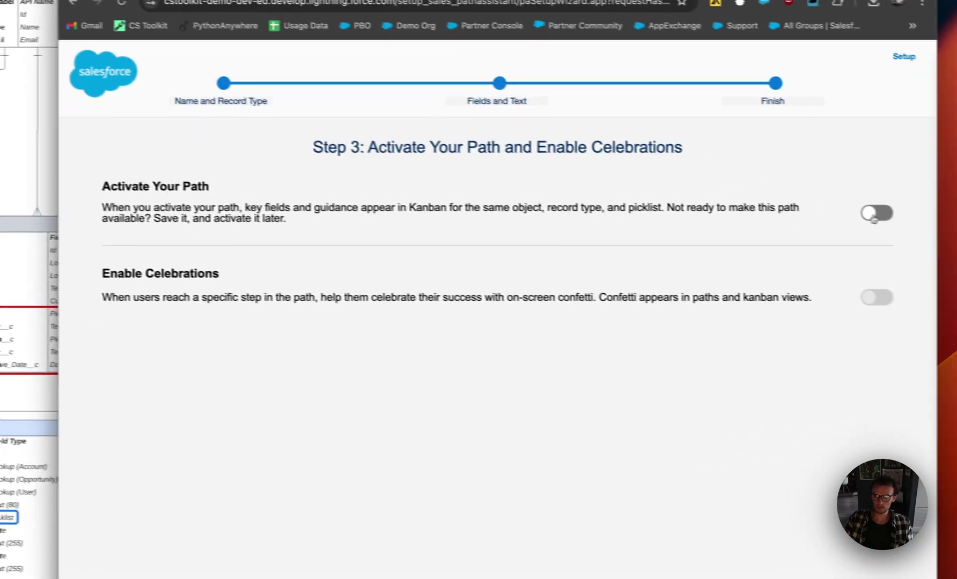
click(873, 216)
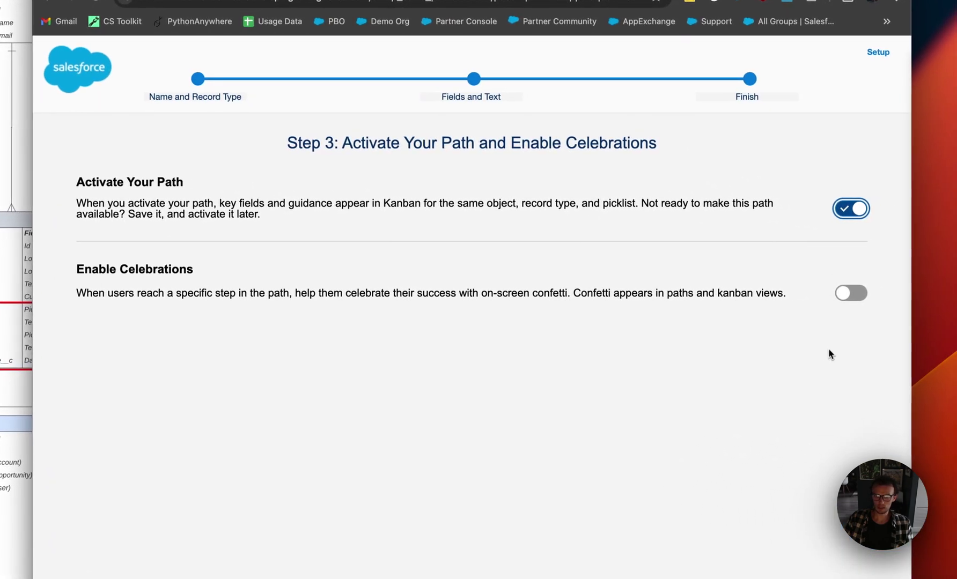
click(850, 295)
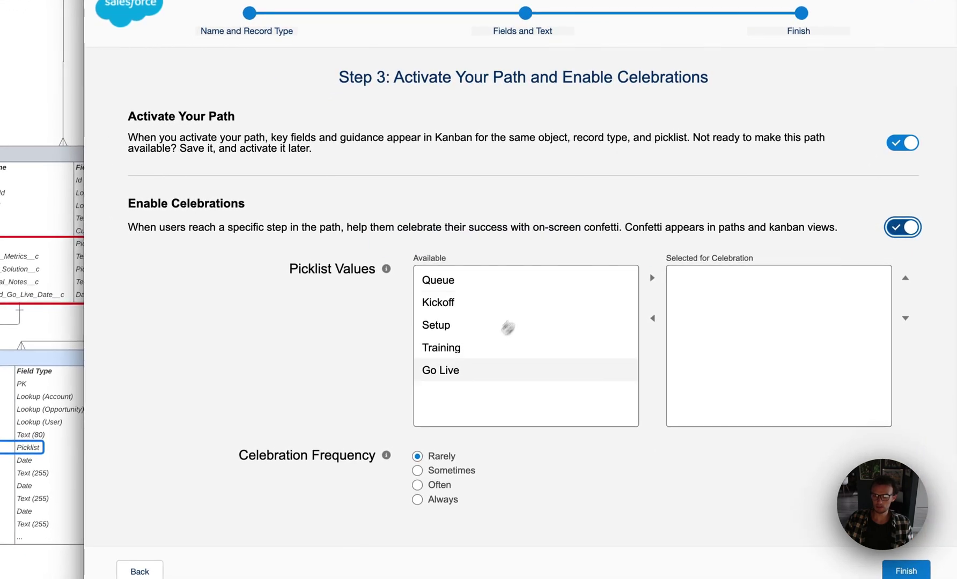
click(481, 376)
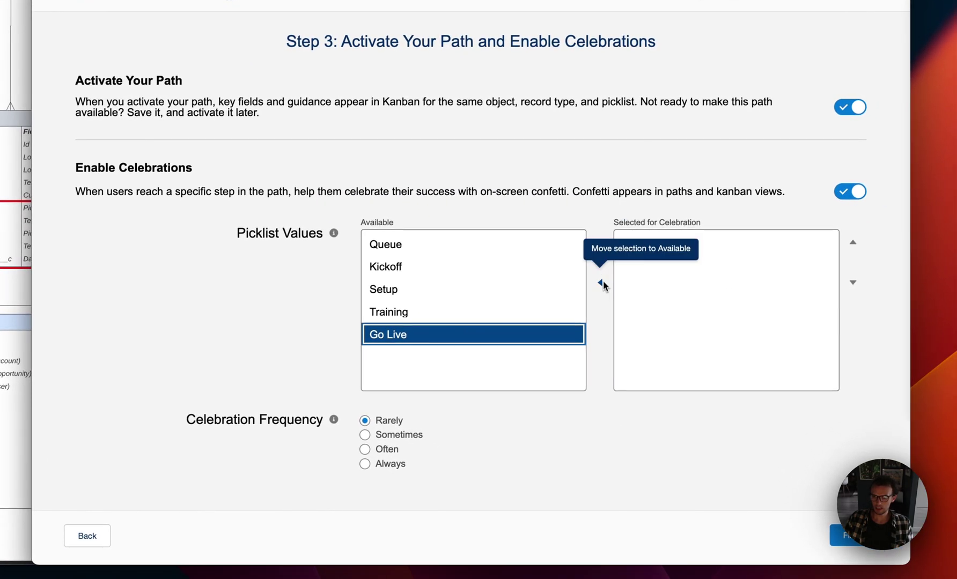
click(601, 243)
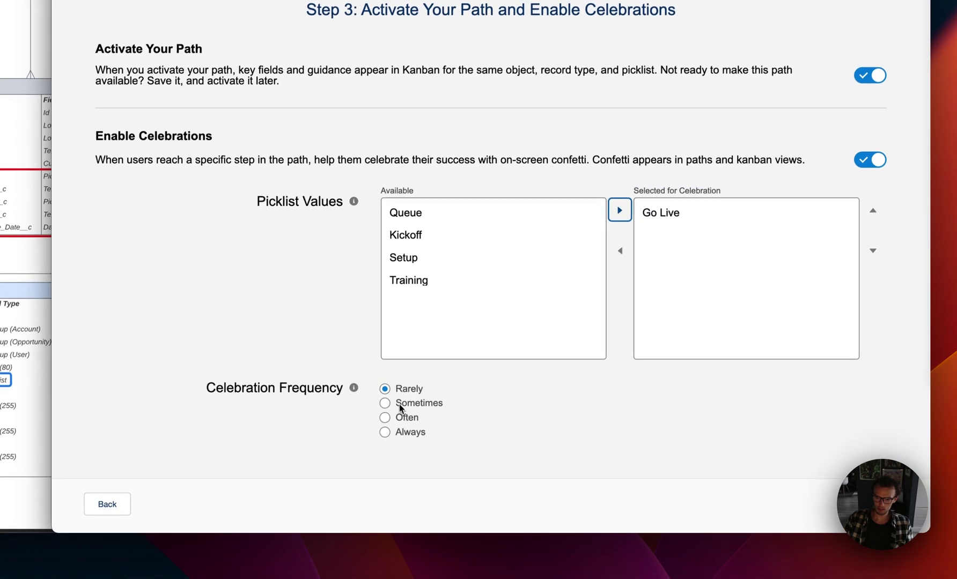
click(387, 432)
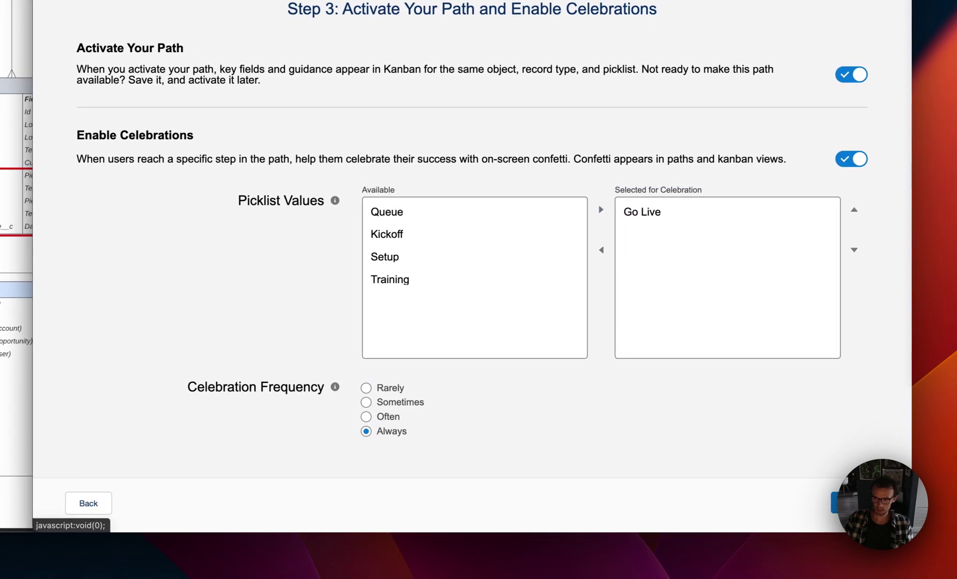
click(869, 504)
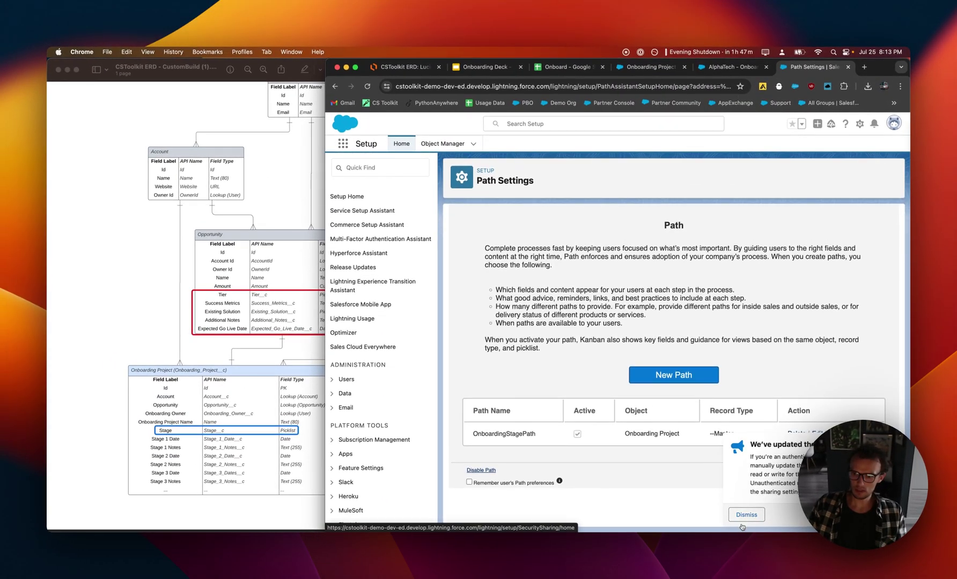
Step: Open the Lightning Record Pages list for the Onboarding Project object
click(743, 517)
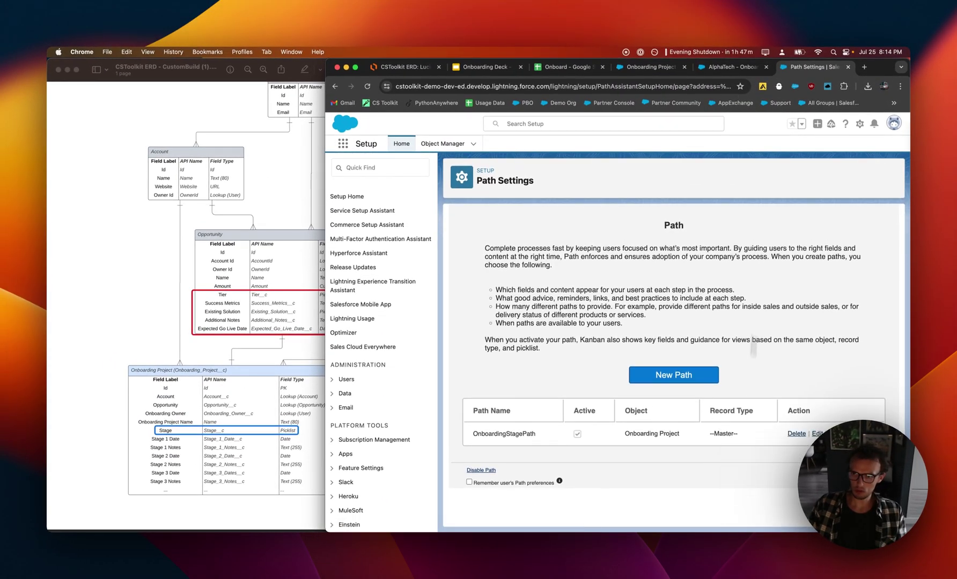
click(655, 68)
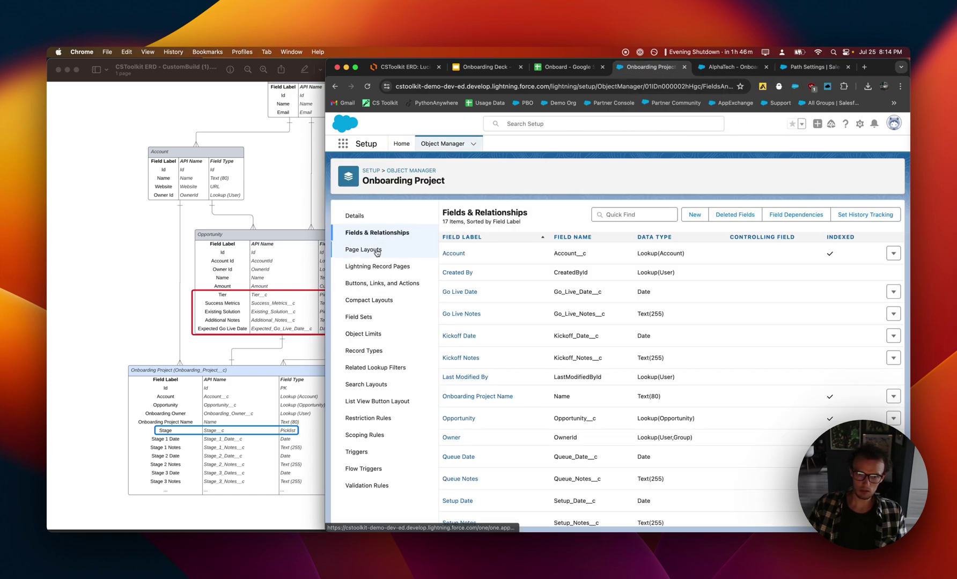
click(375, 266)
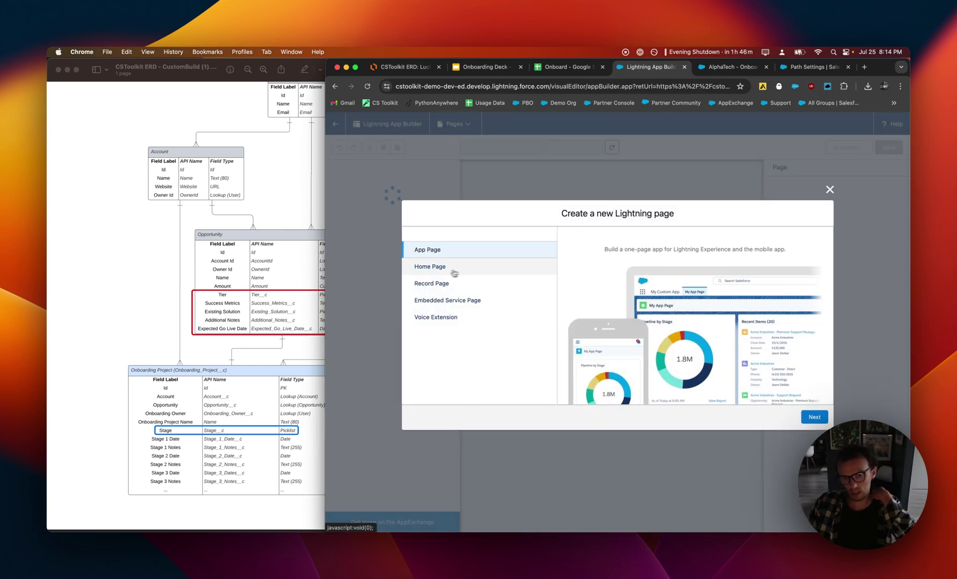
Step: Create a Record Page for Onboarding Project using the Header and Right Sidebar template
click(445, 283)
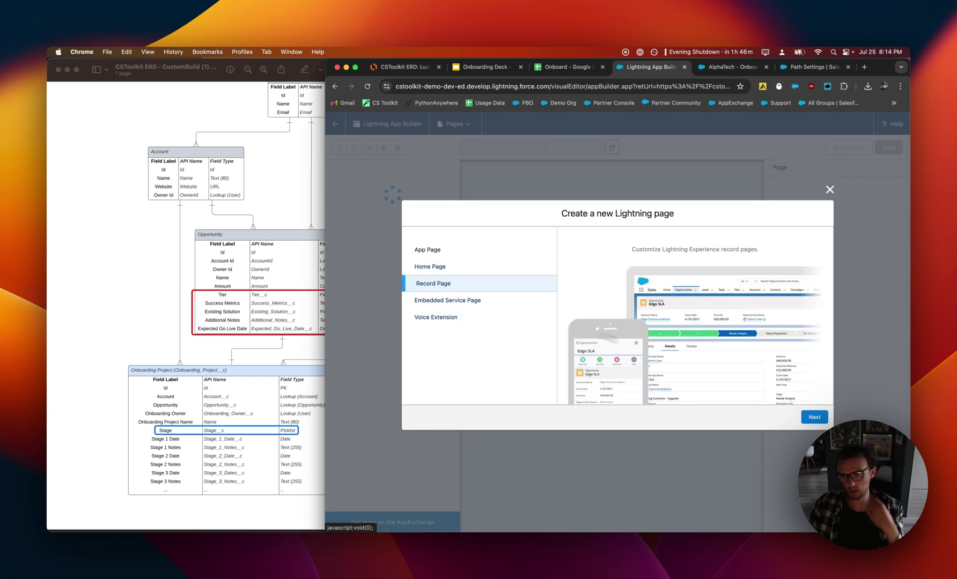
click(809, 417)
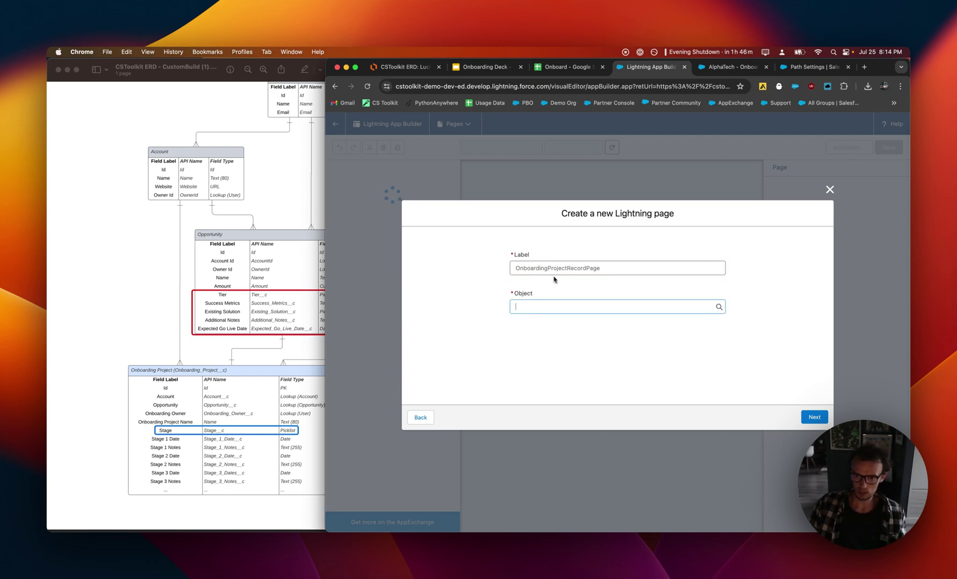
click(542, 305)
text(onbo)
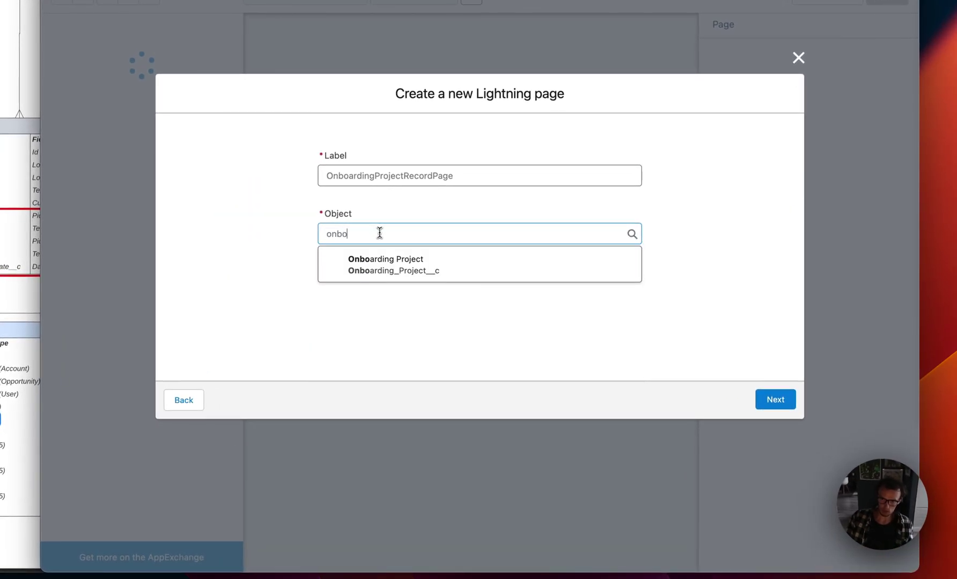
click(411, 267)
click(778, 403)
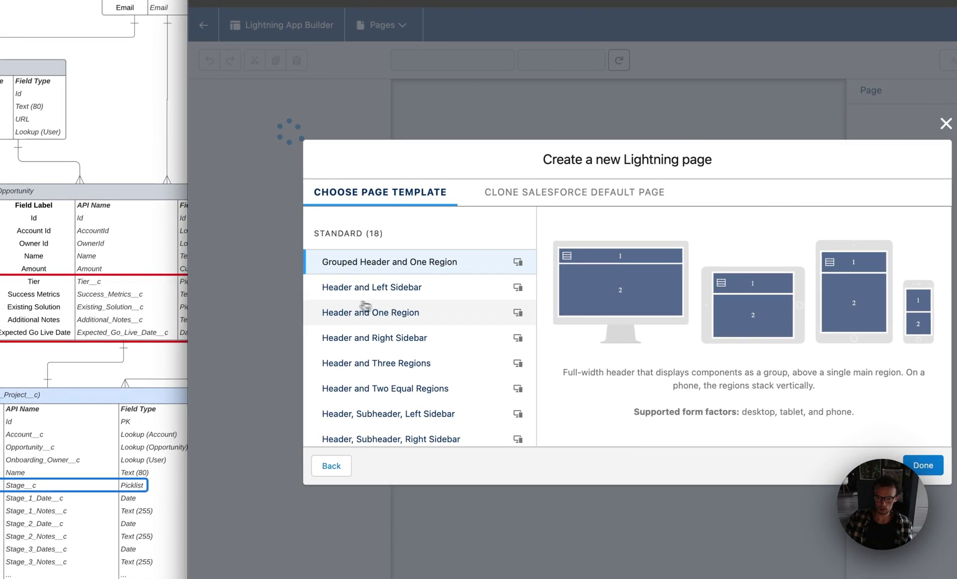
click(397, 337)
Step: Finish creating the page and compare the editor against the live AlphaTech record
click(781, 409)
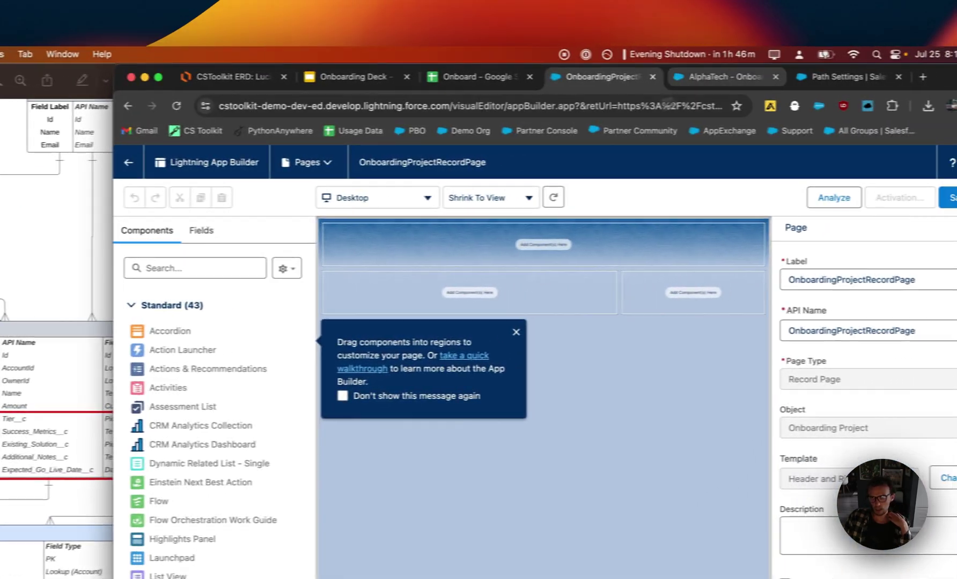
click(719, 77)
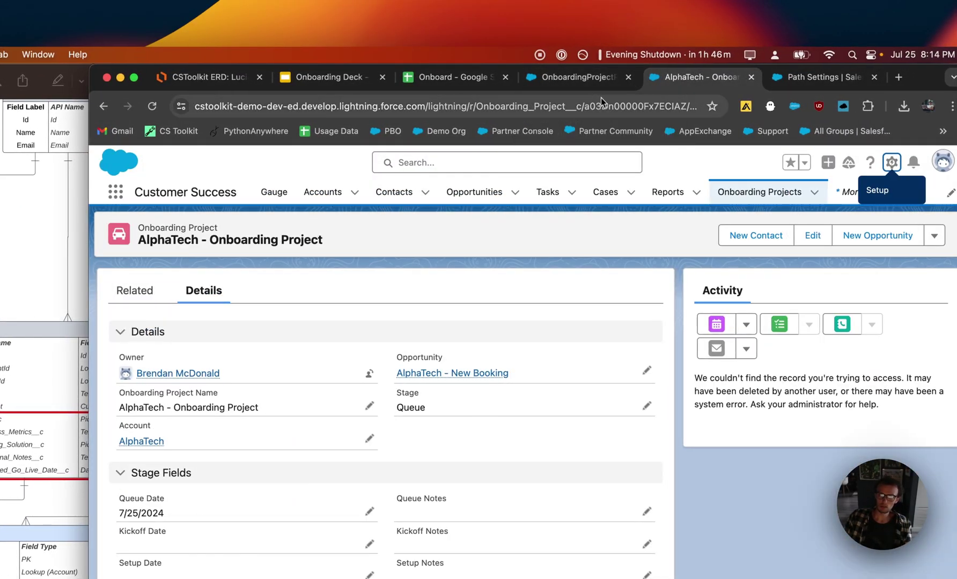
click(580, 80)
click(213, 268)
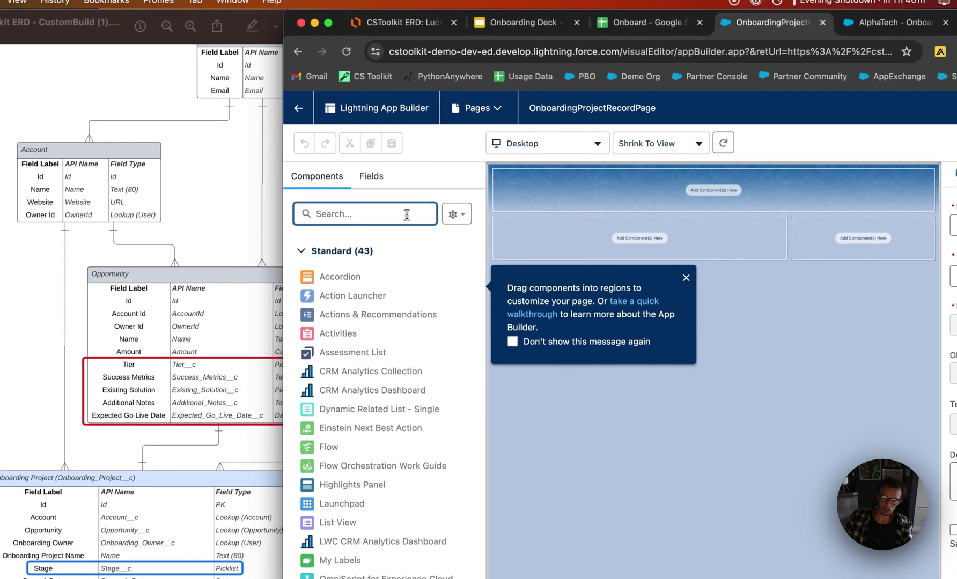
text(head)
key(BackSpace)
key(BackSpace)
key(BackSpace)
key(BackSpace)
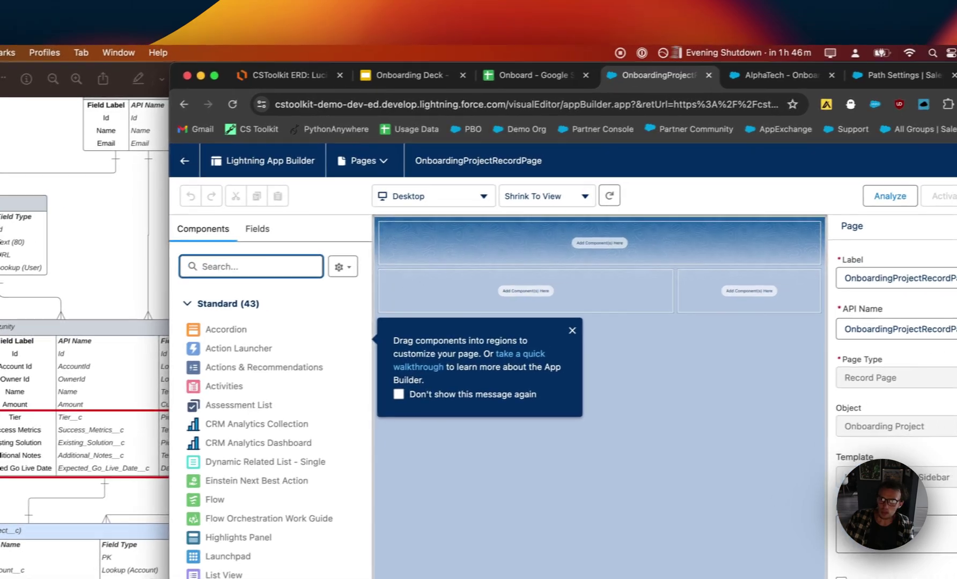
key(ctrl+Tab)
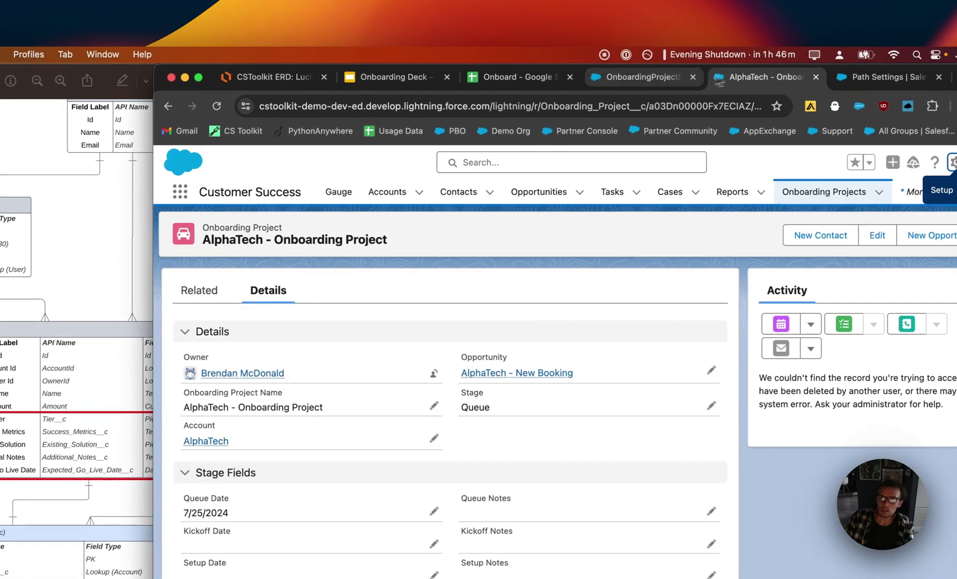
key(ctrl+shift+Tab)
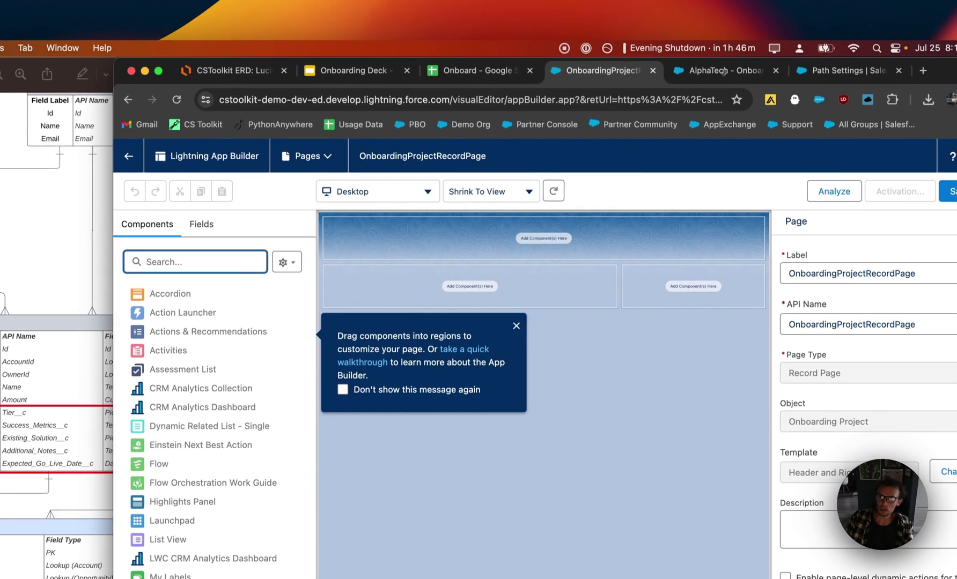
click(837, 19)
click(606, 76)
Step: Place a Tabs component with Related Lists on Related and Record Detail on Details
text(tab)
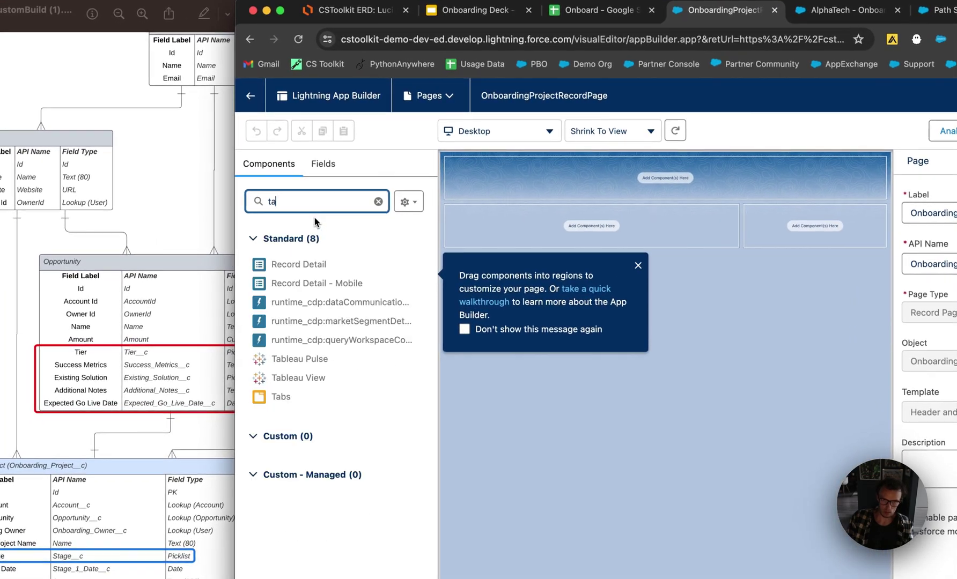
drag(280, 321, 590, 239)
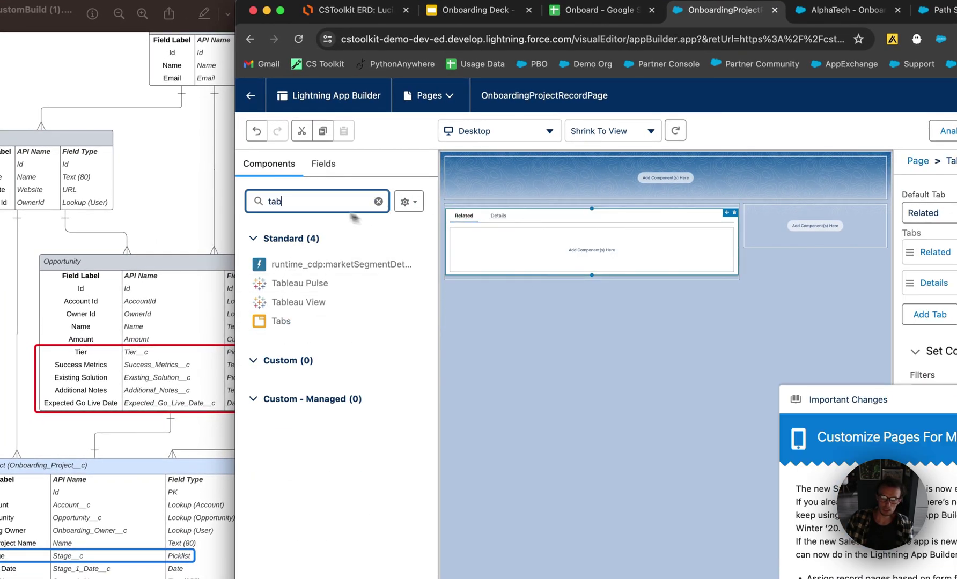
key(BackSpace)
key(BackSpace)
key(BackSpace)
text(relat)
drag(297, 321, 537, 247)
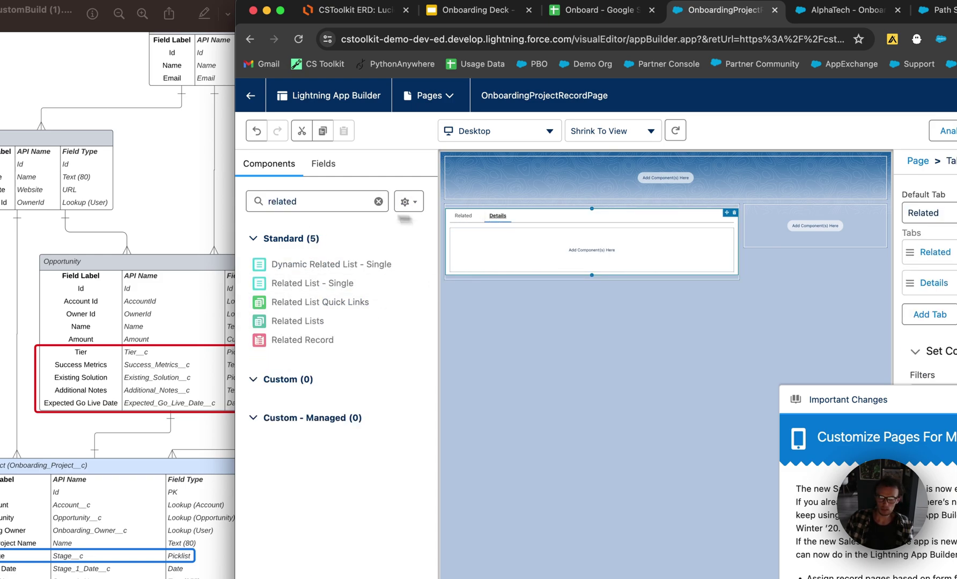
text(record)
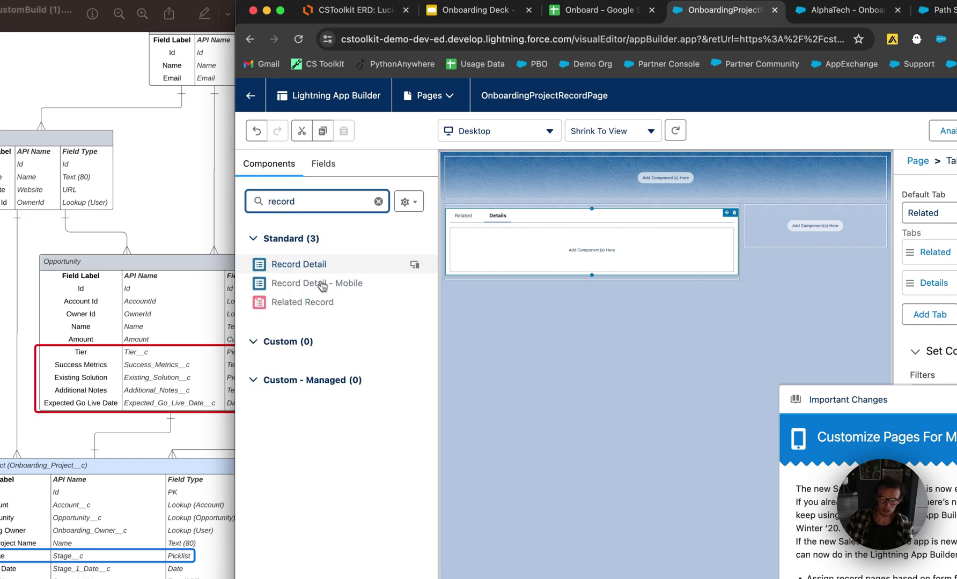
drag(319, 283, 590, 250)
Step: Add the Activities timeline to the right sidebar and the stage Path across the top
click(378, 201)
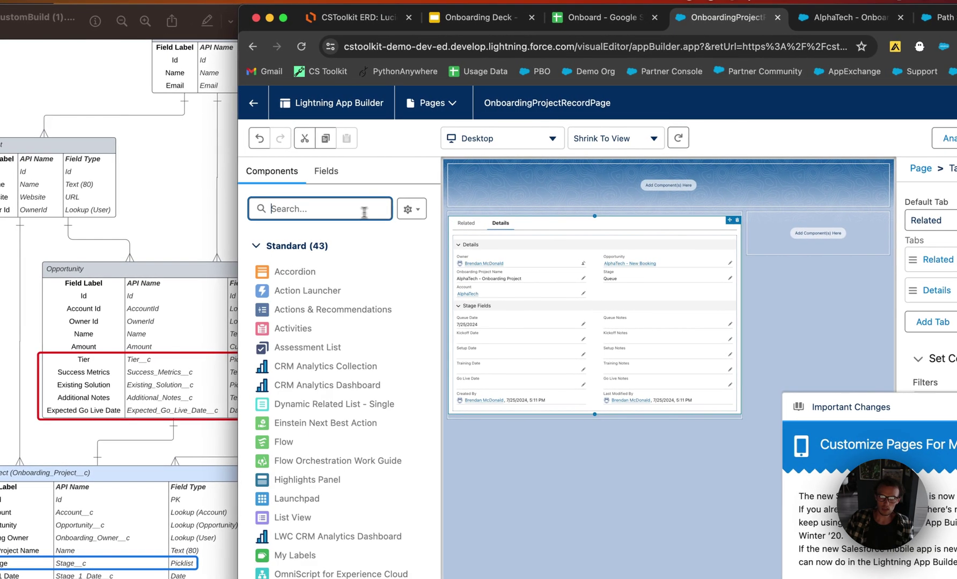
text(acti)
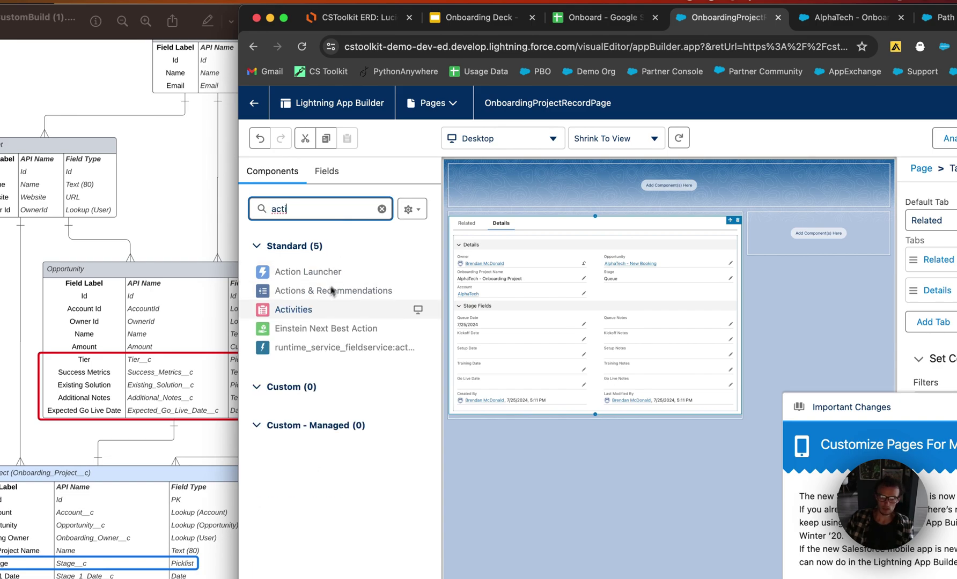
drag(322, 310, 794, 226)
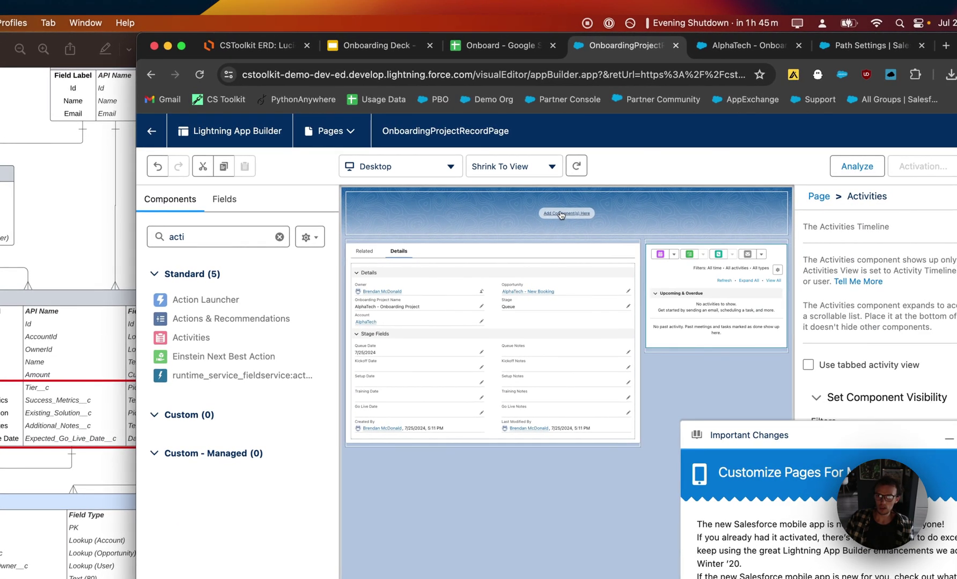
click(561, 215)
click(280, 237)
text(path)
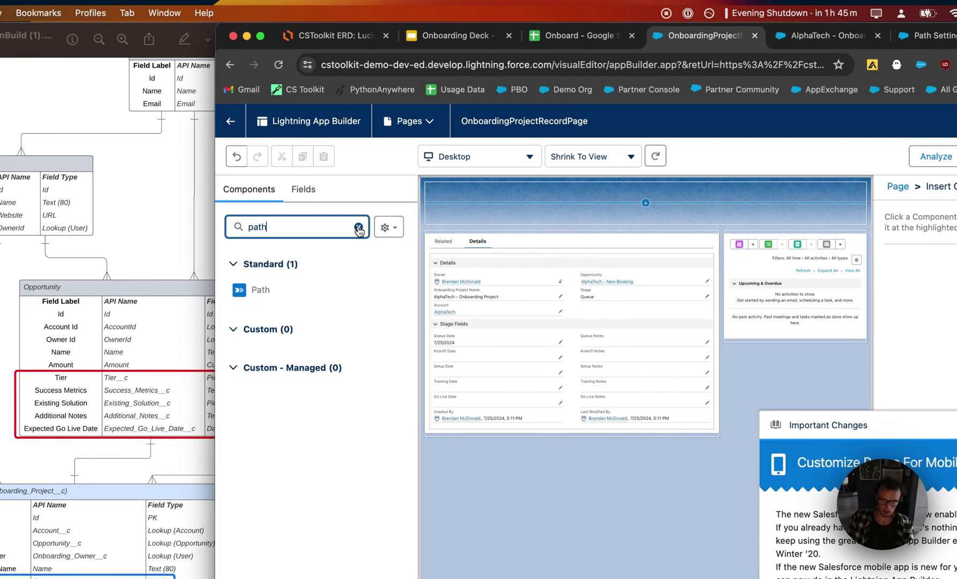
drag(331, 288, 697, 214)
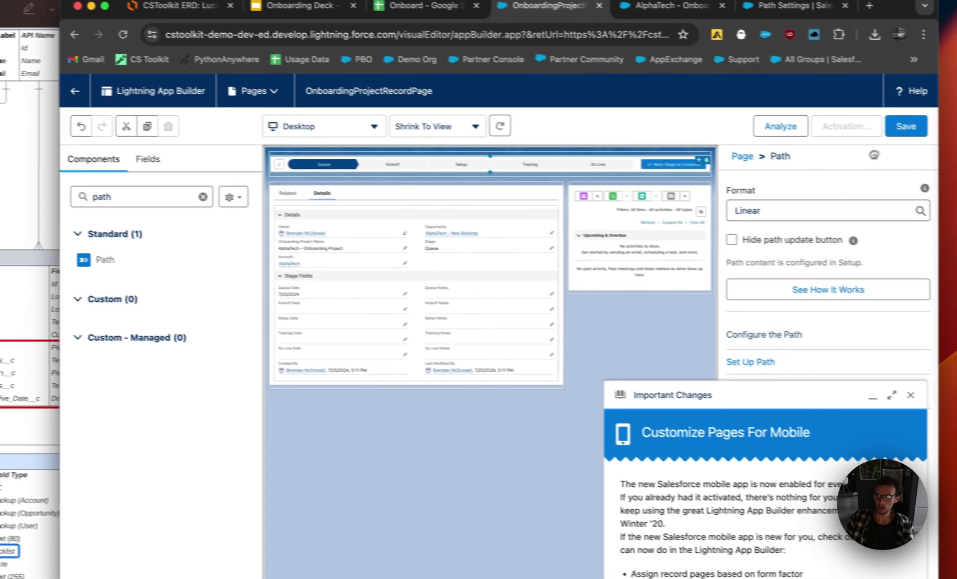
Step: Save the page and assign it as the org default for desktop
click(906, 126)
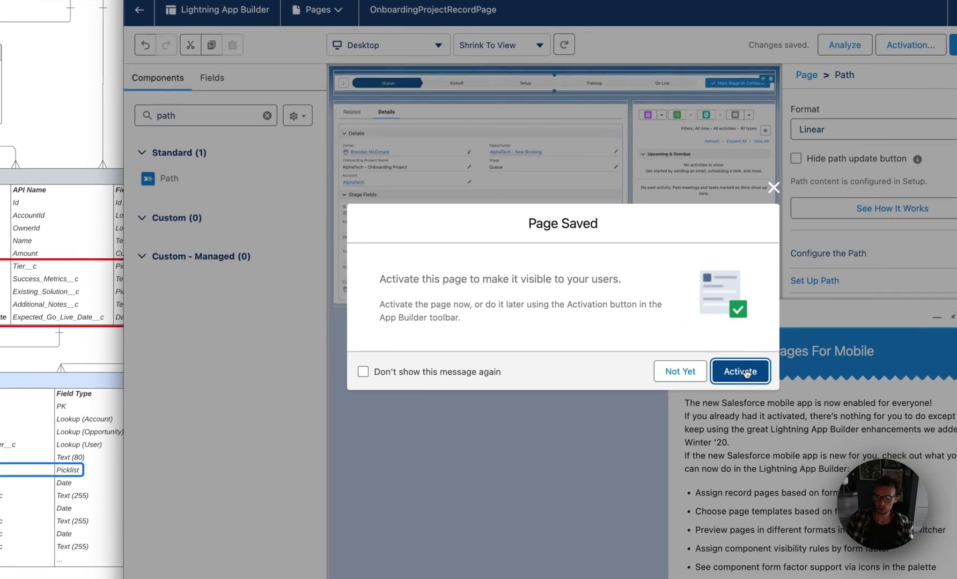
click(740, 371)
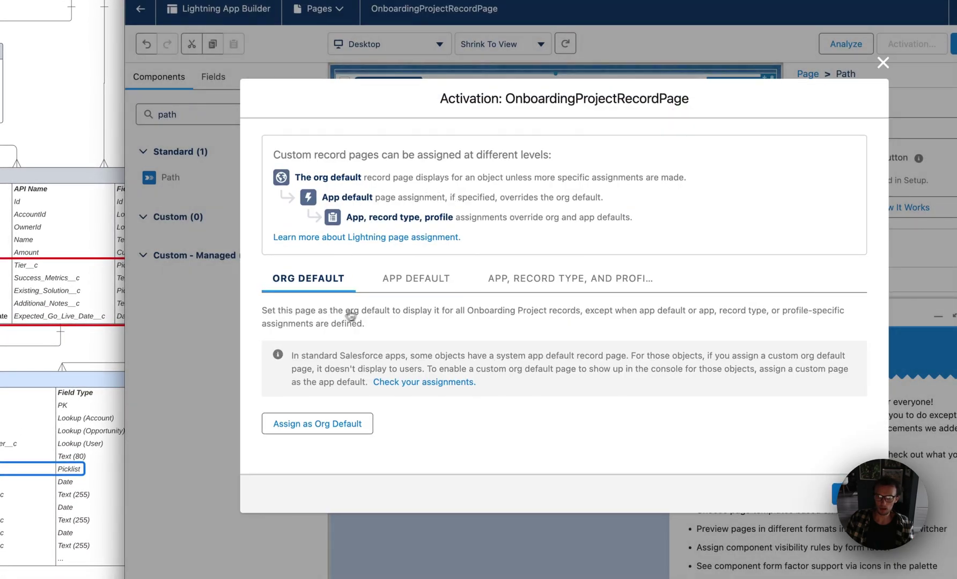
click(333, 425)
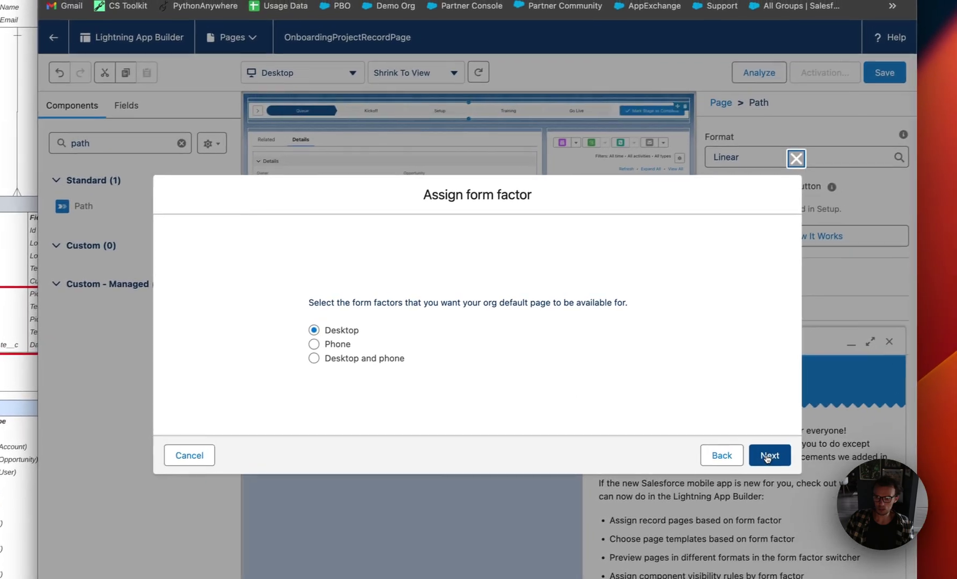
click(857, 427)
click(763, 419)
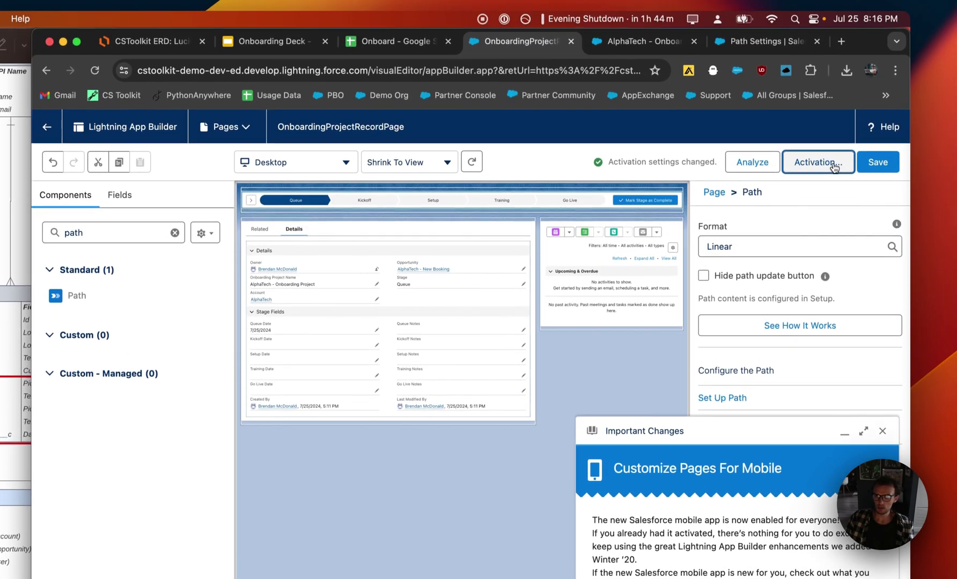
Step: Assign the page as the app default for the Customer Success app
click(815, 162)
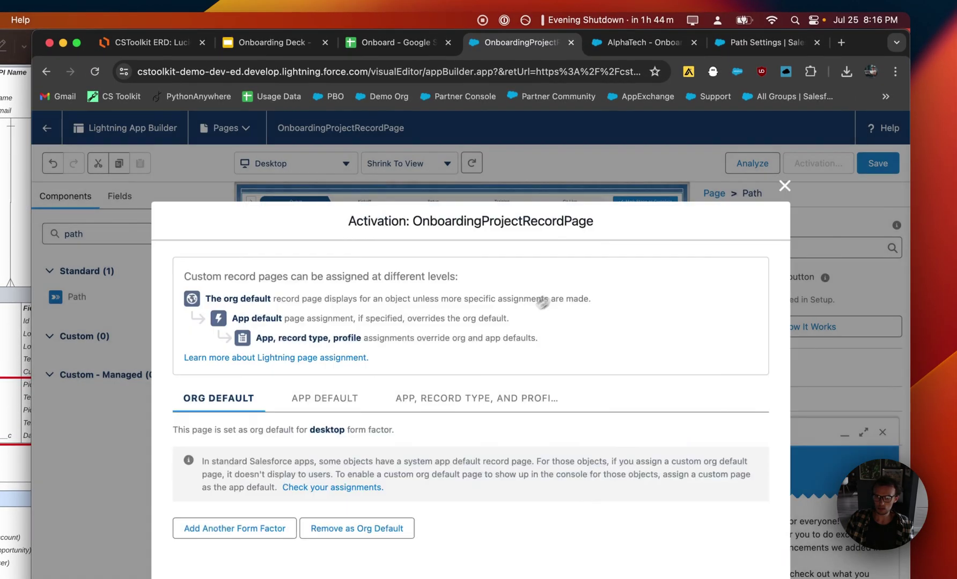
click(325, 395)
click(284, 459)
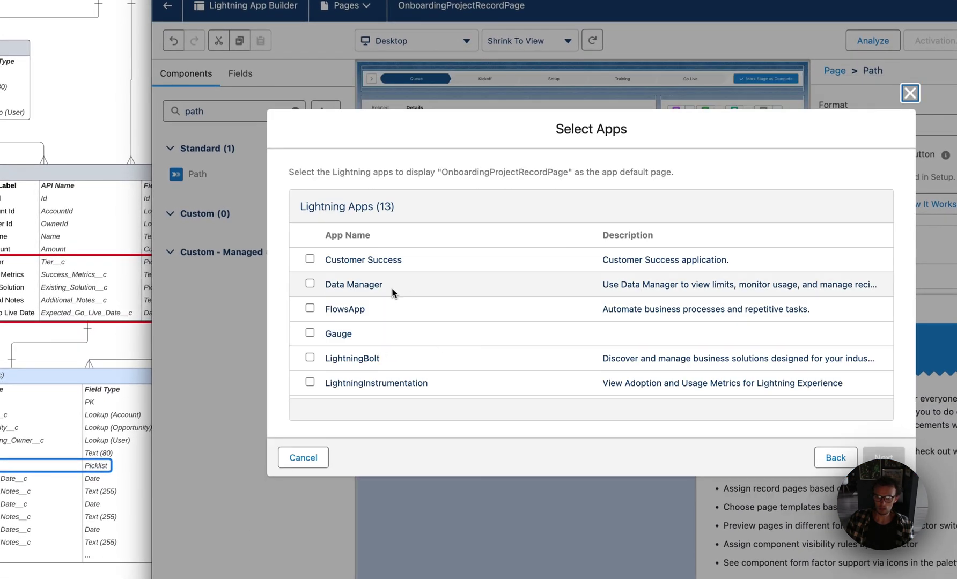
click(310, 259)
click(884, 458)
click(883, 457)
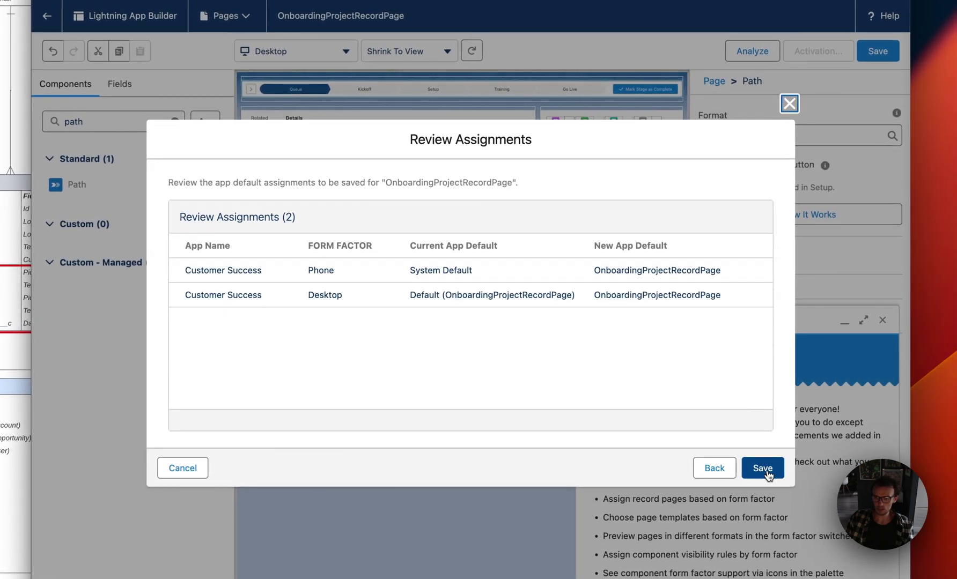
click(763, 468)
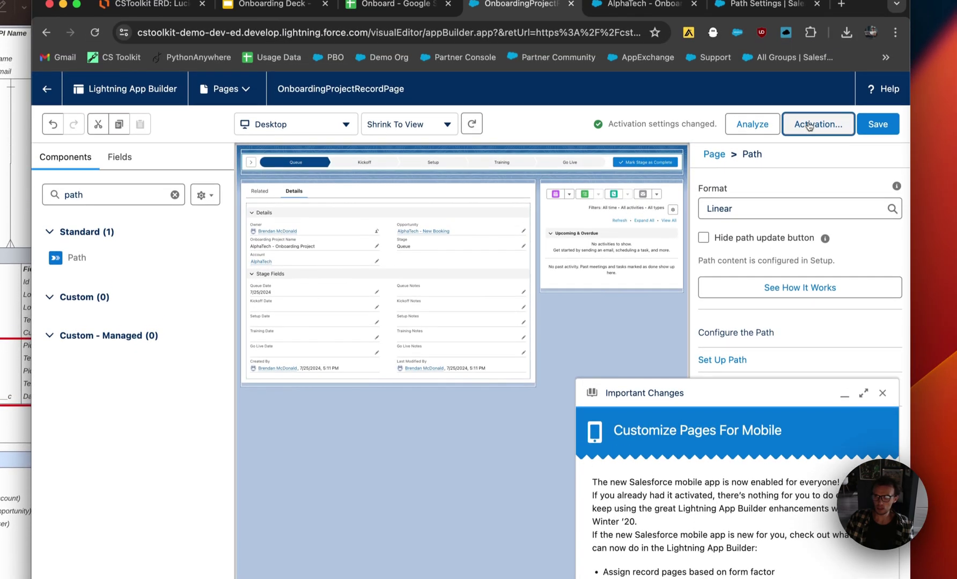
Step: Review the org, app and profile assignments, then close the activation settings
click(819, 51)
click(510, 231)
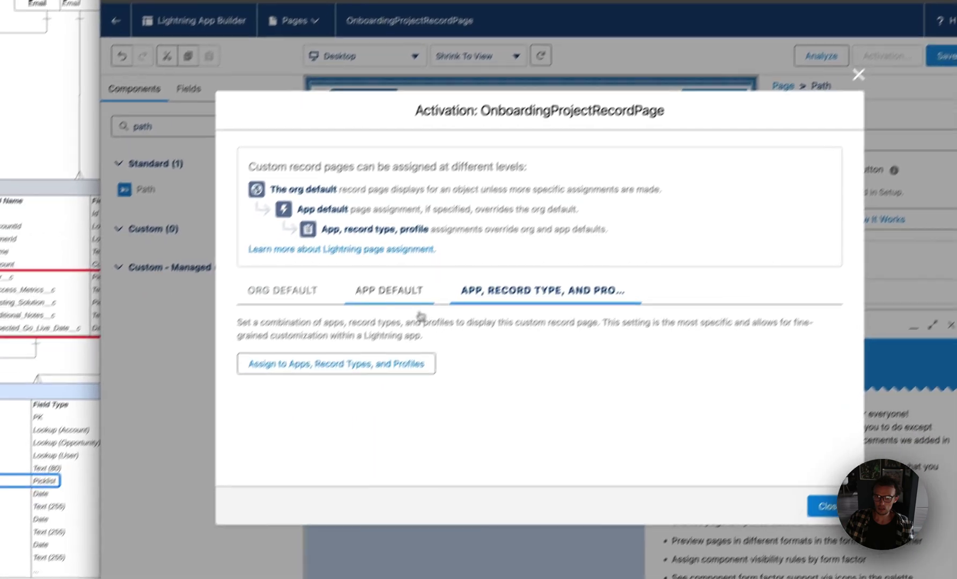
click(389, 290)
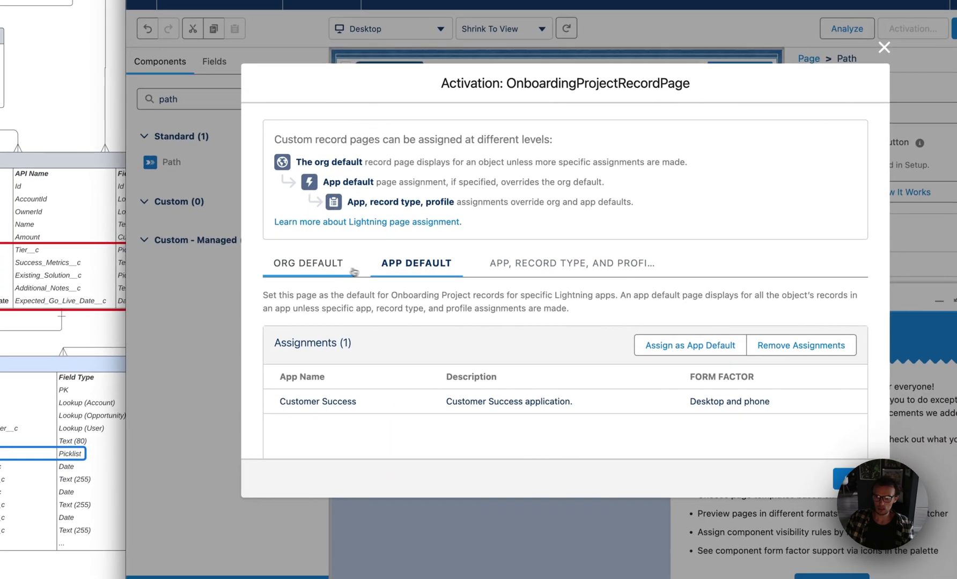
click(282, 291)
click(542, 290)
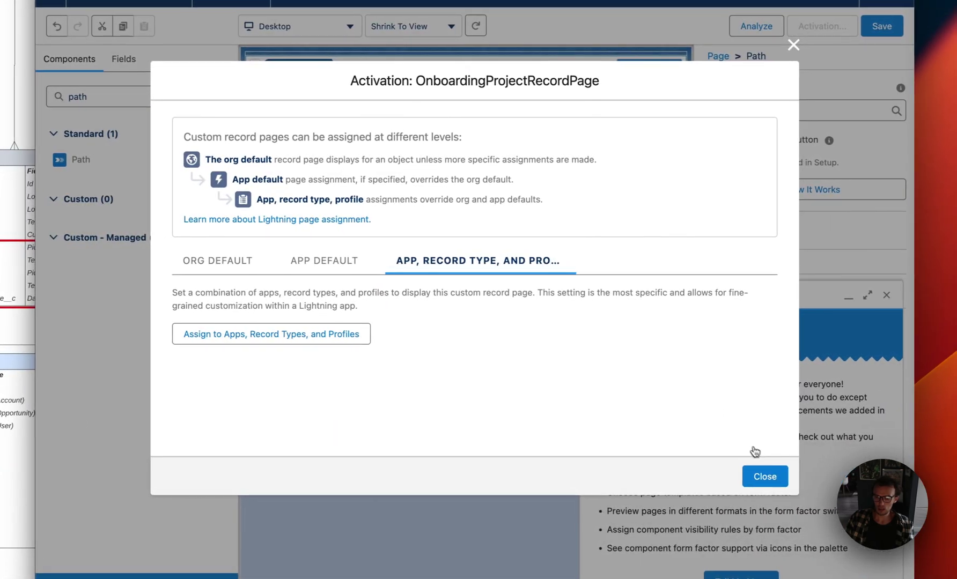
click(765, 476)
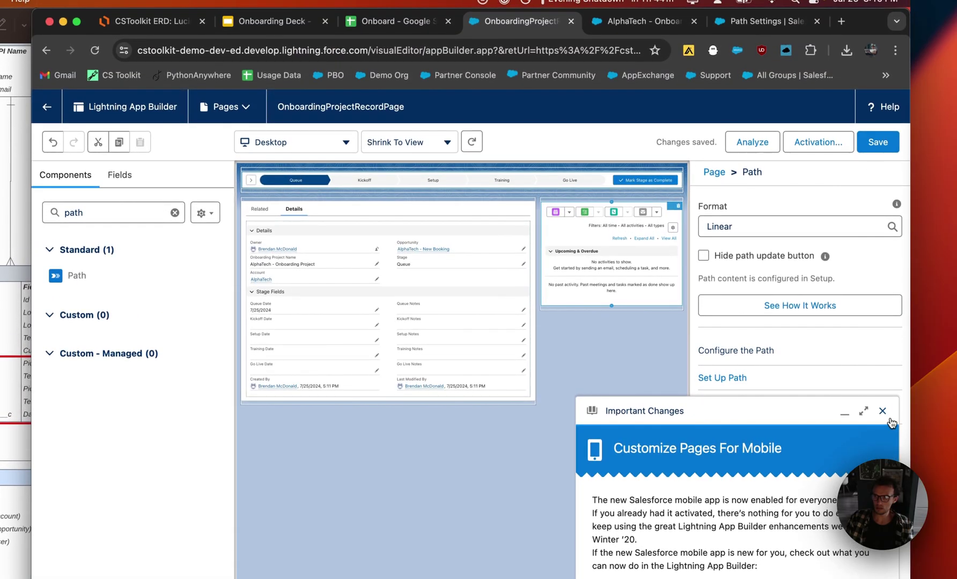
click(888, 420)
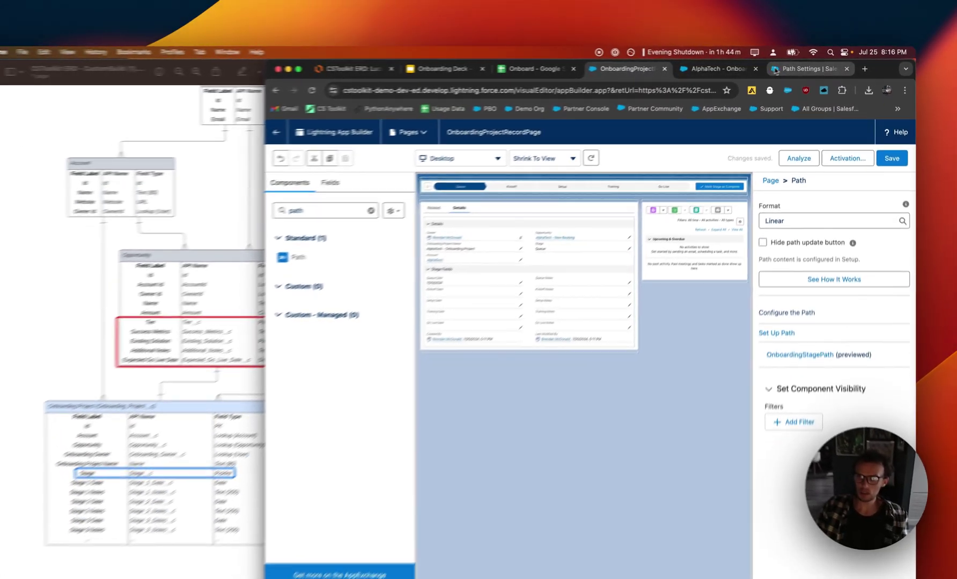
click(643, 21)
key(cmd+r)
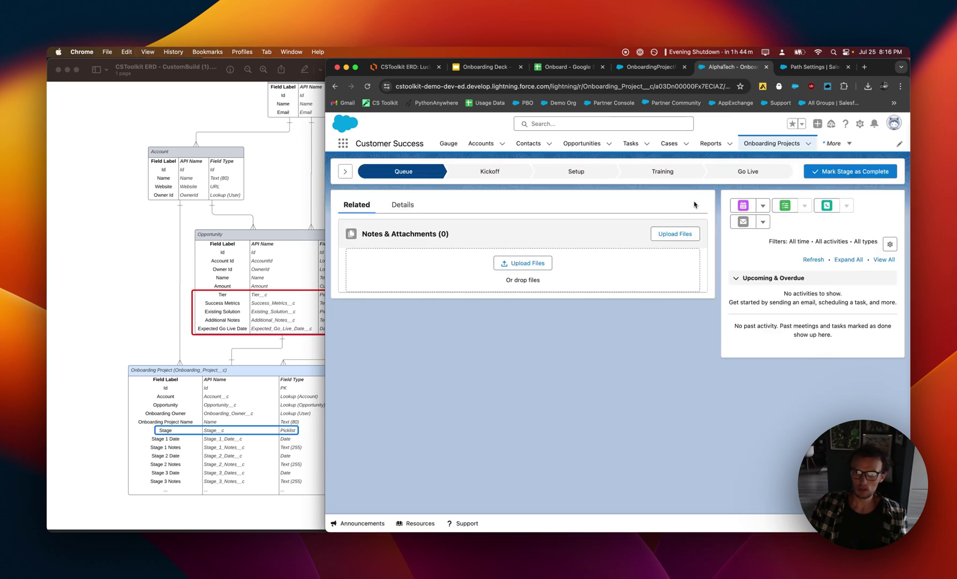
click(345, 172)
click(403, 205)
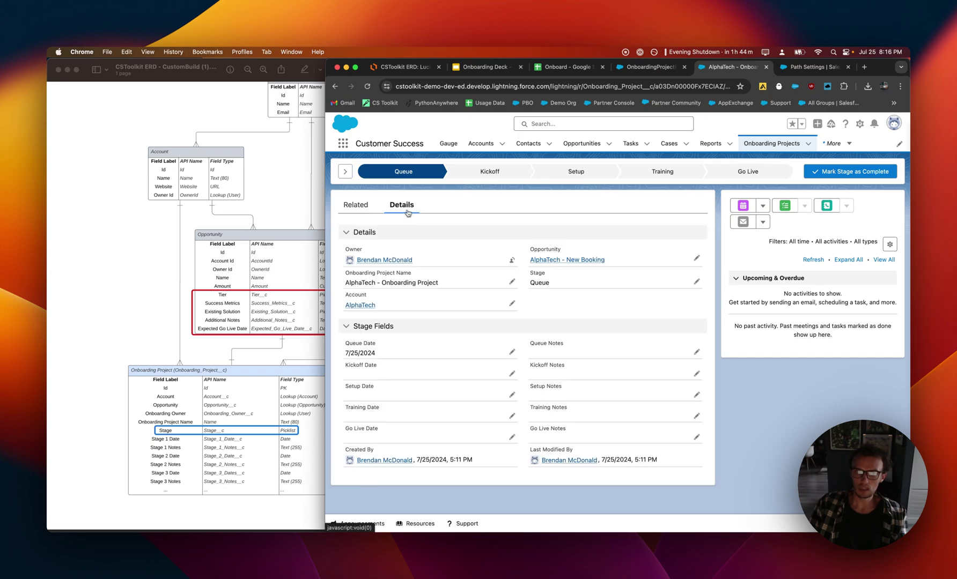
click(656, 70)
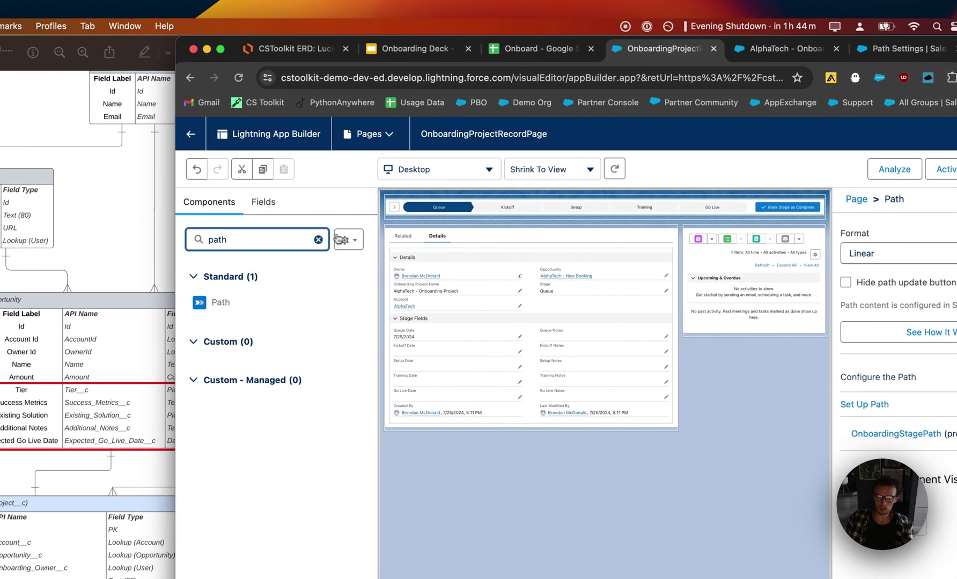
Step: Make Details the default tab, add a collapsed Highlights Panel at the top, and save
click(421, 194)
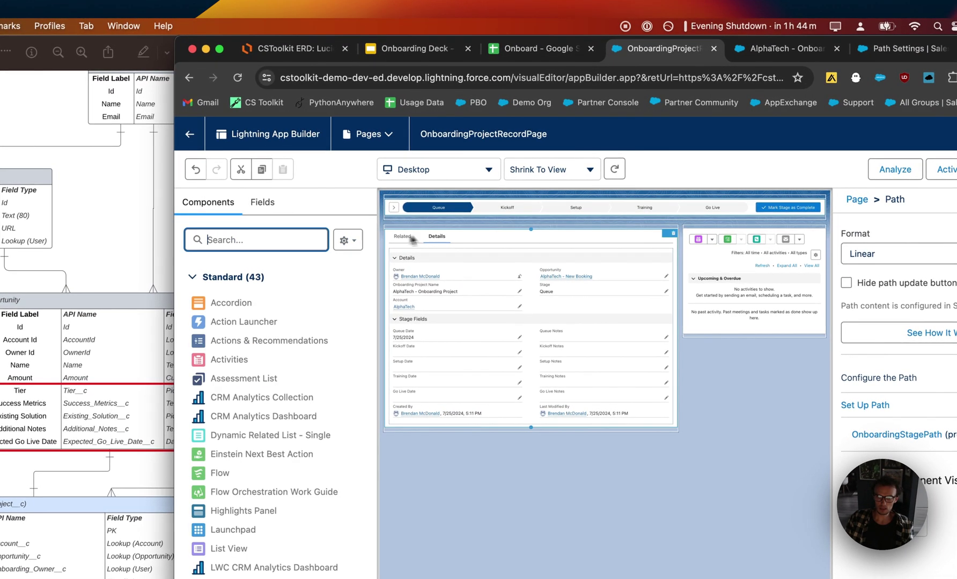
click(525, 195)
click(937, 251)
click(932, 267)
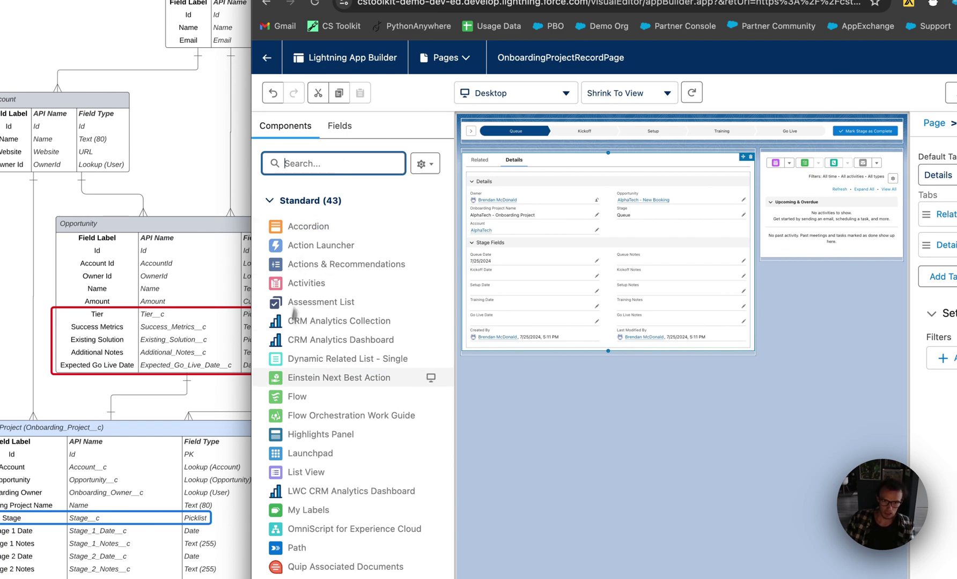
drag(281, 436, 578, 122)
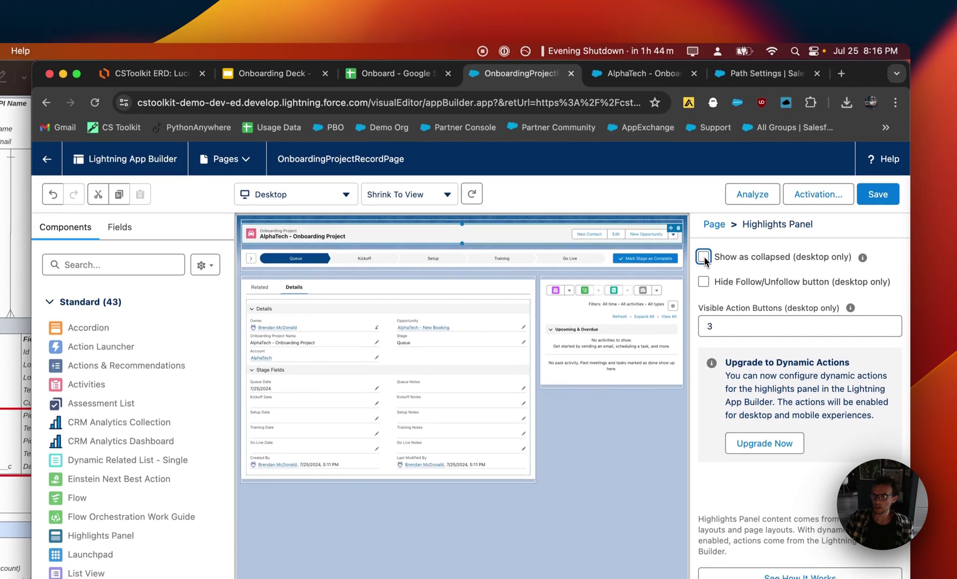
click(703, 234)
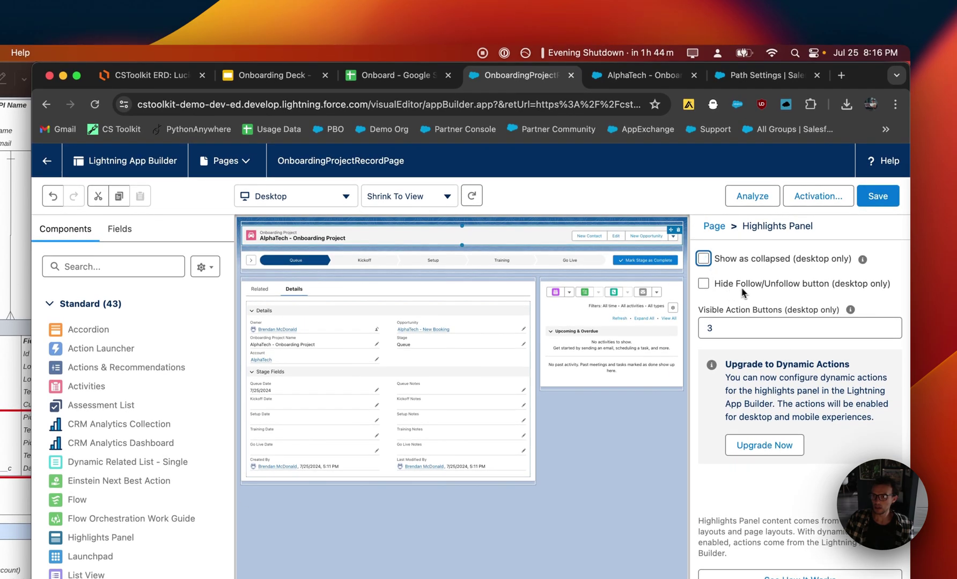
scroll(756, 382, down, 4)
click(874, 198)
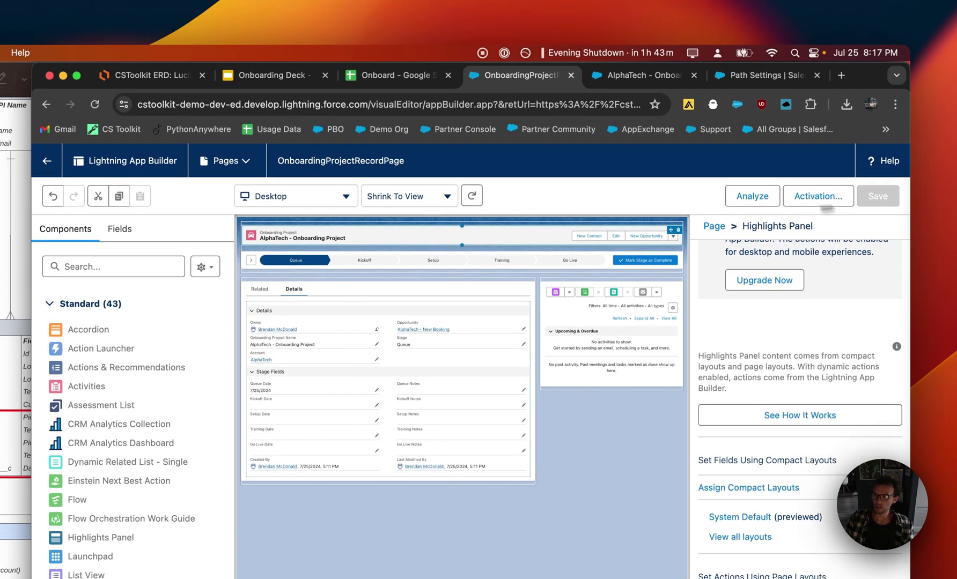
Step: On the AlphaTech record, expand and collapse the key fields under the stage path
key(ctrl+Tab)
key(super+t)
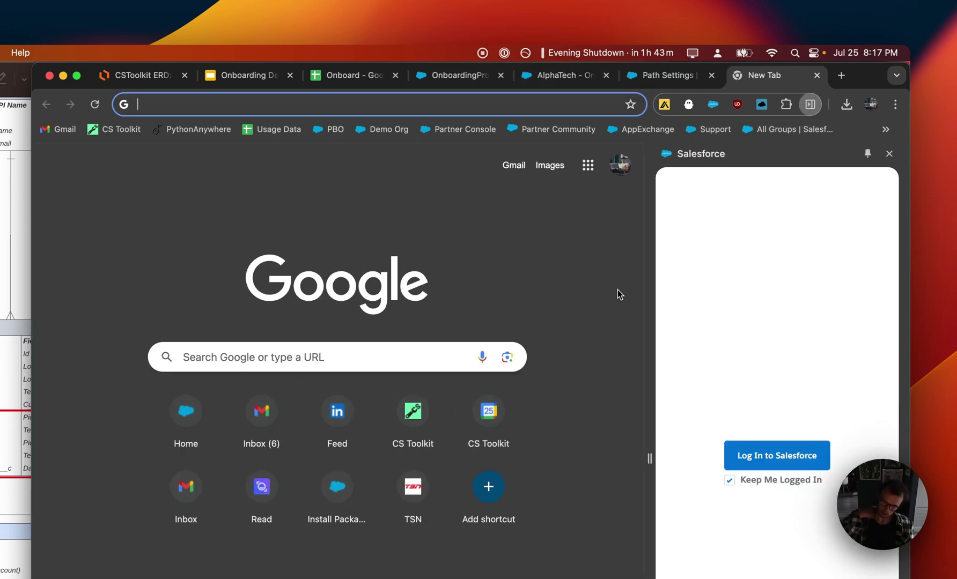
key(ctrl+shift+Tab)
key(ctrl+shift+Tab)
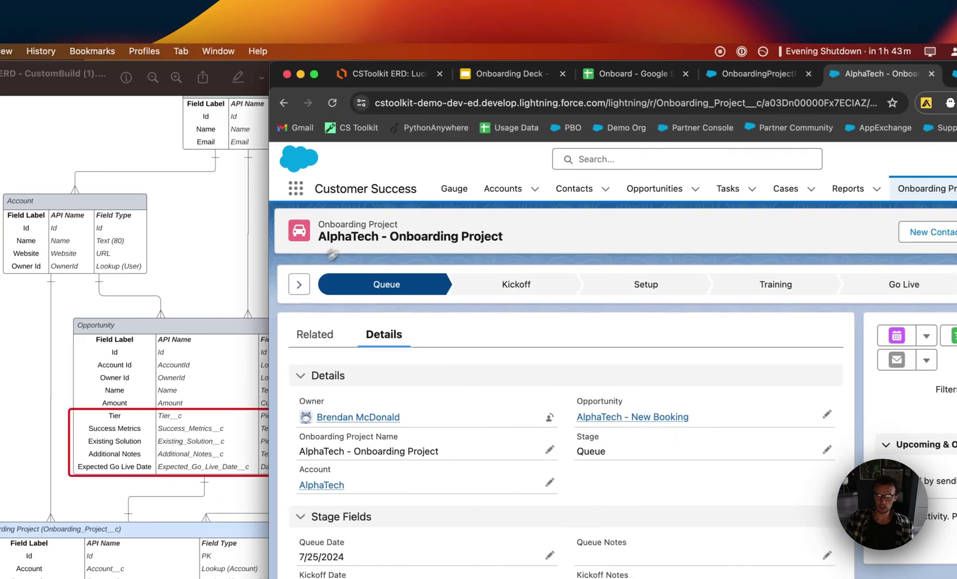
click(329, 289)
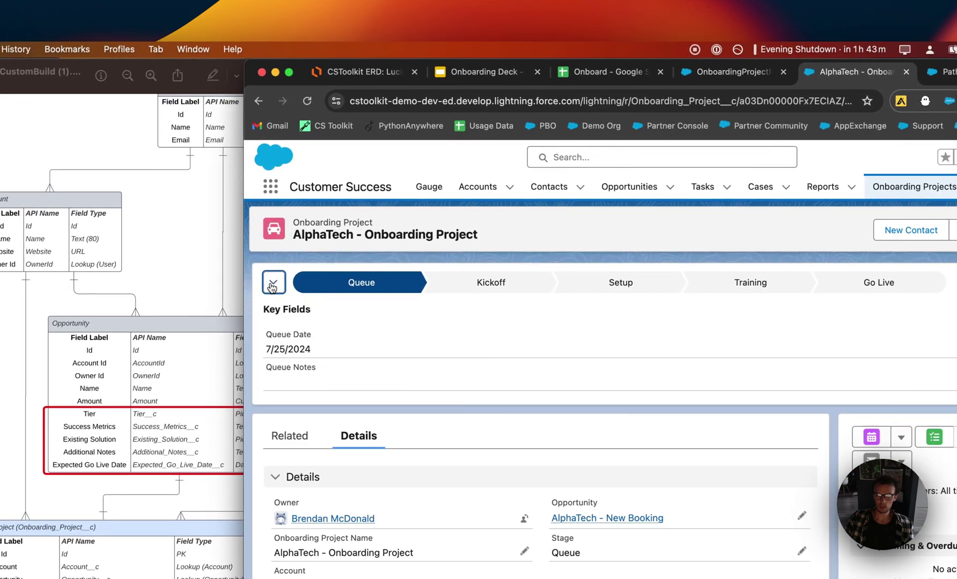
click(273, 284)
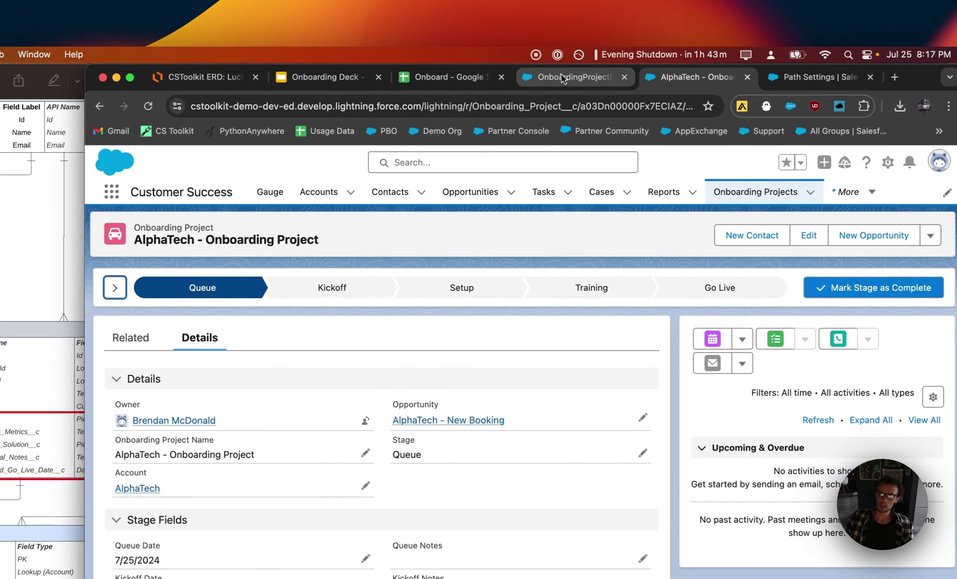
Step: Open Onboarding Project's compact layouts and look at the System Default layout
click(562, 79)
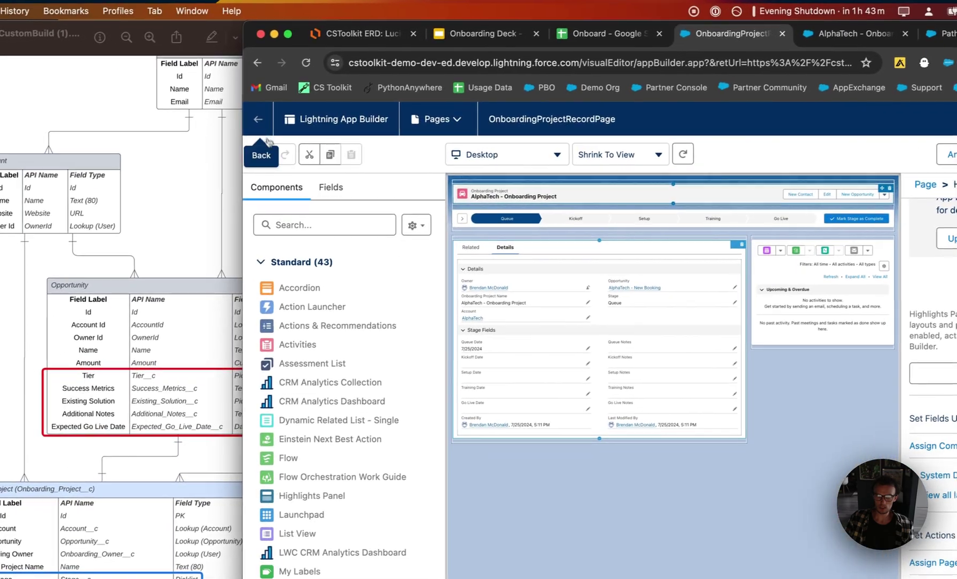
click(267, 138)
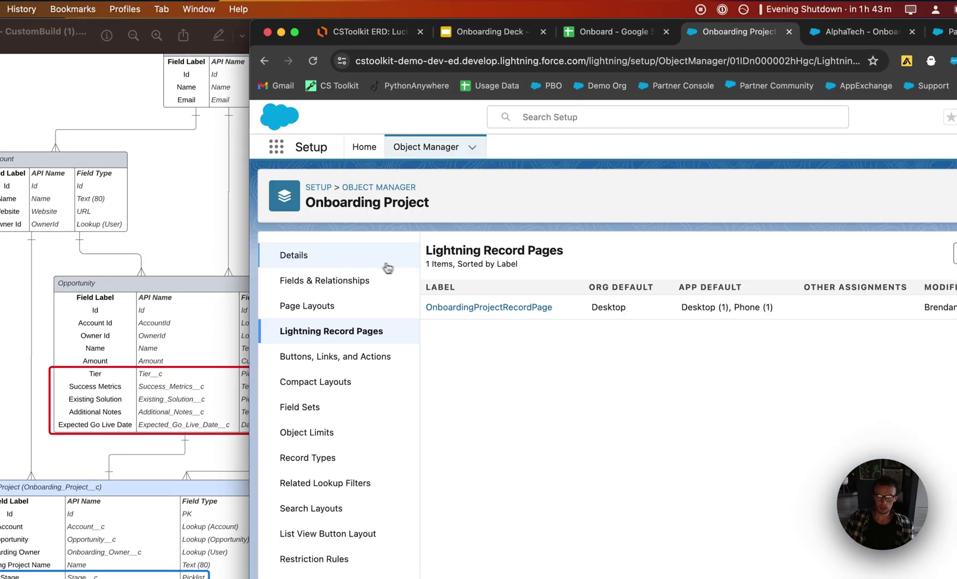
click(330, 382)
click(475, 309)
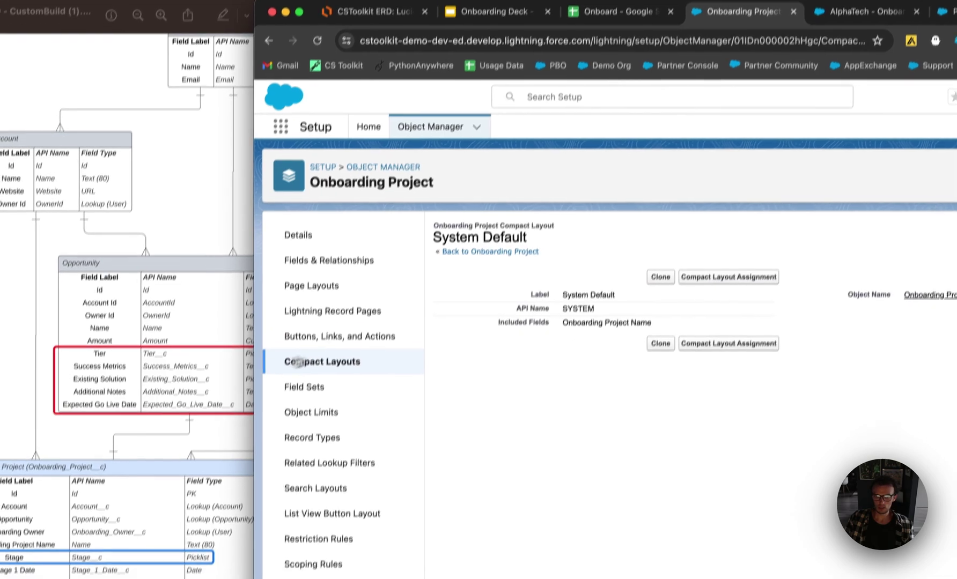
click(316, 381)
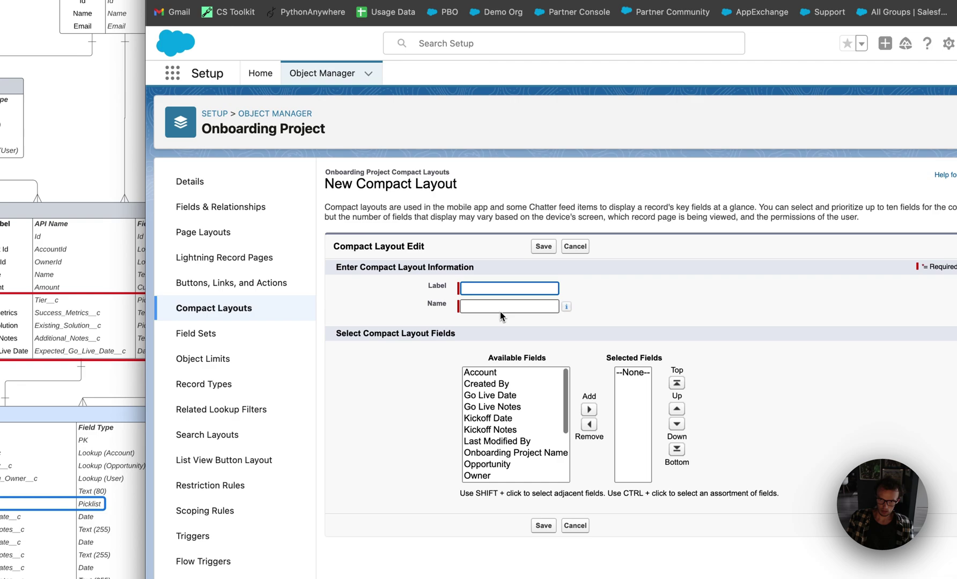
Step: Label the new compact layout CustomerSuccessDefault and fill in its name from the label
text(OnboardingProjectDefau)
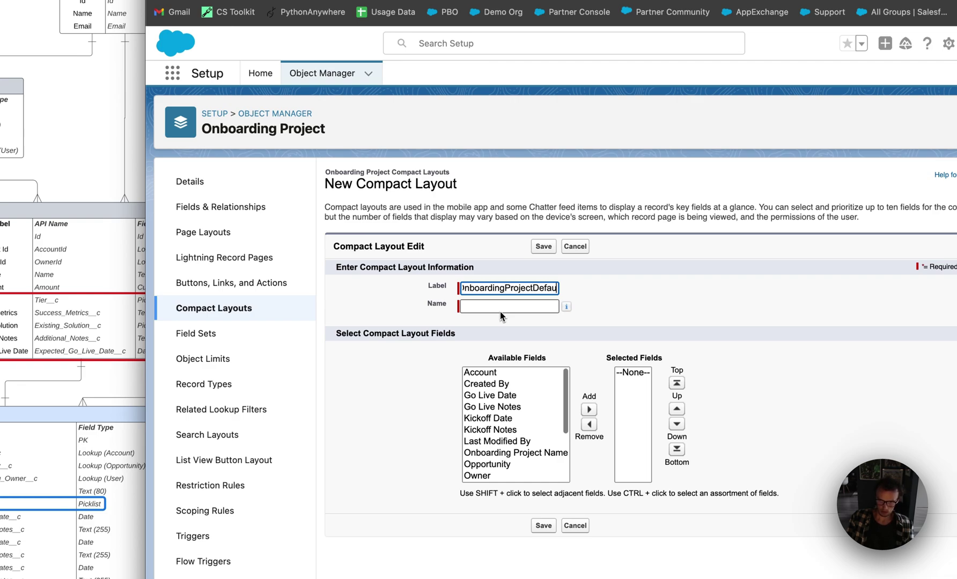
text(lt)
key(Left)
key(Left)
key(Left)
key(Left)
key(Left)
key(Left)
key(Left)
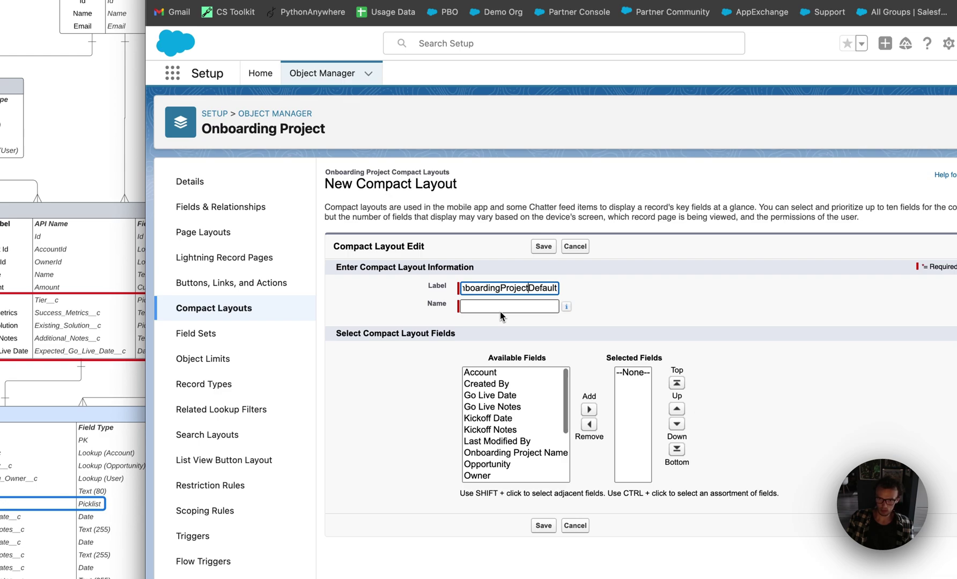
key(super+BackSpace)
text(CustomerSuccessDefau)
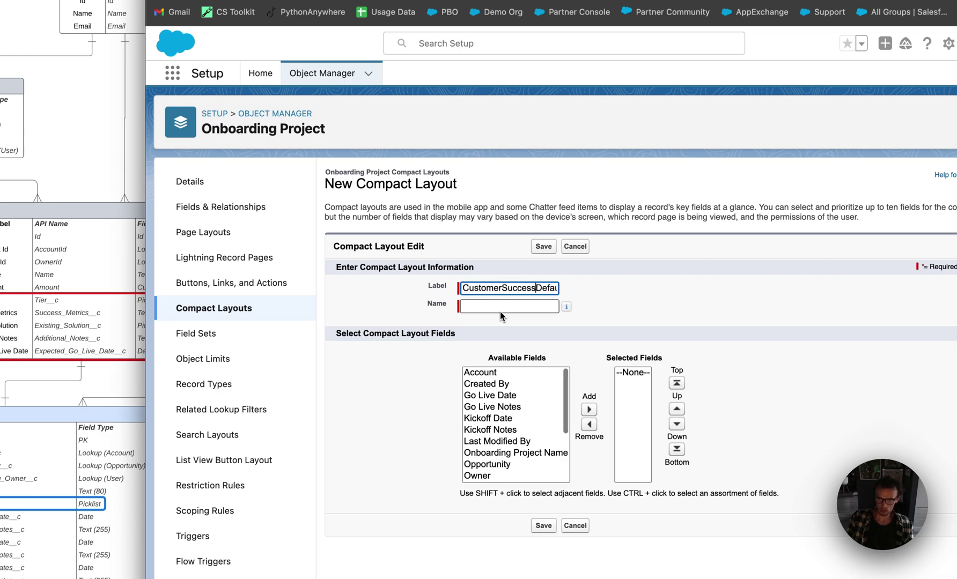
click(500, 309)
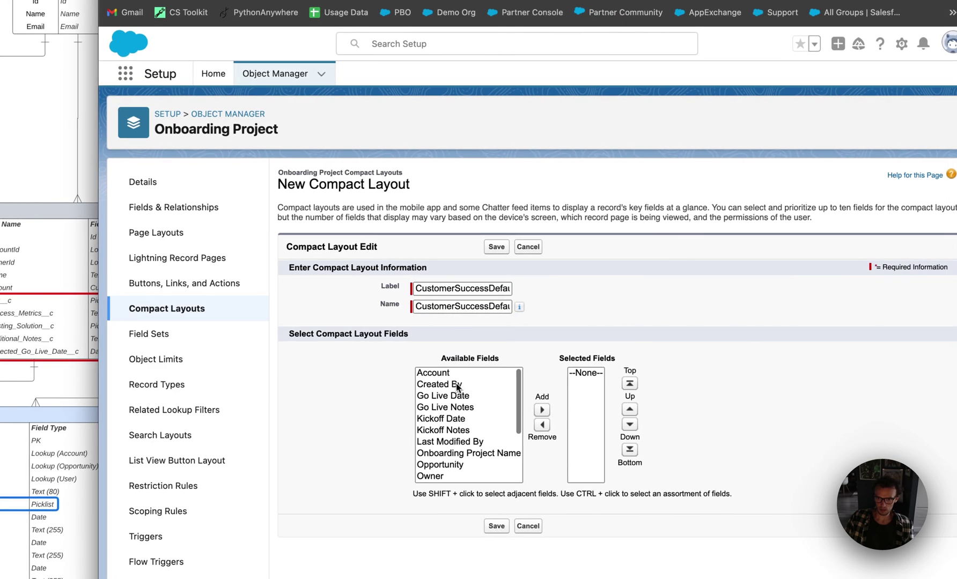
Step: Add Onboarding Project Name, Account and Opportunity to the layout's selected fields
scroll(457, 410, down, 2)
click(458, 430)
click(542, 410)
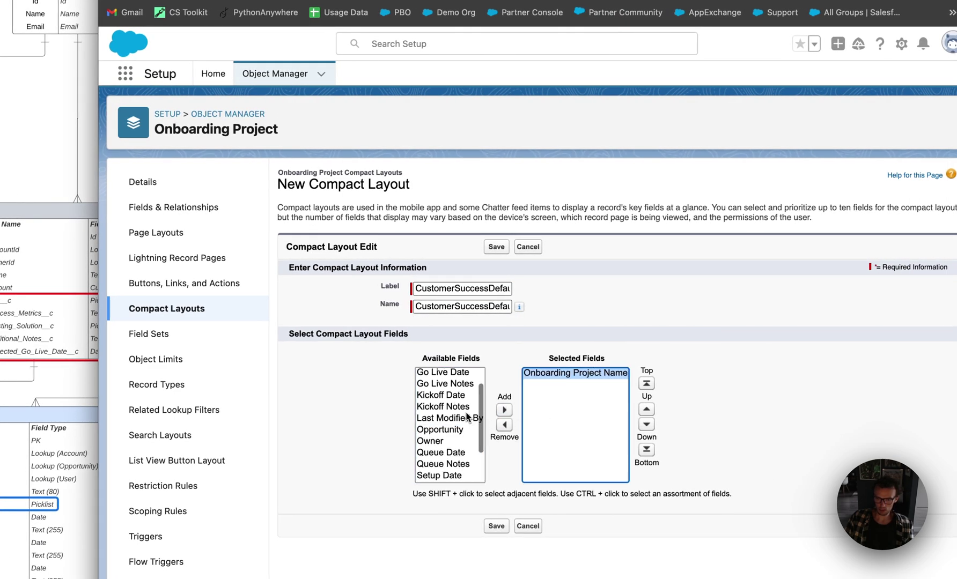
scroll(462, 418, up, 1)
scroll(462, 418, down, 3)
scroll(451, 397, up, 5)
click(443, 374)
click(504, 409)
scroll(451, 418, down, 2)
click(441, 396)
click(504, 409)
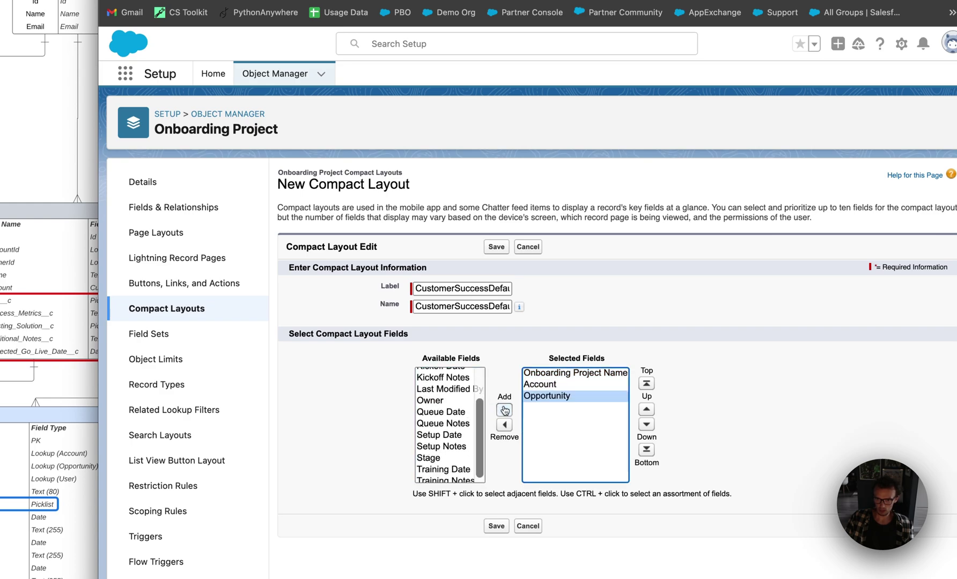
Step: Add Owner, move it to second place, and save the compact layout
scroll(468, 405, up, 2)
scroll(447, 406, down, 2)
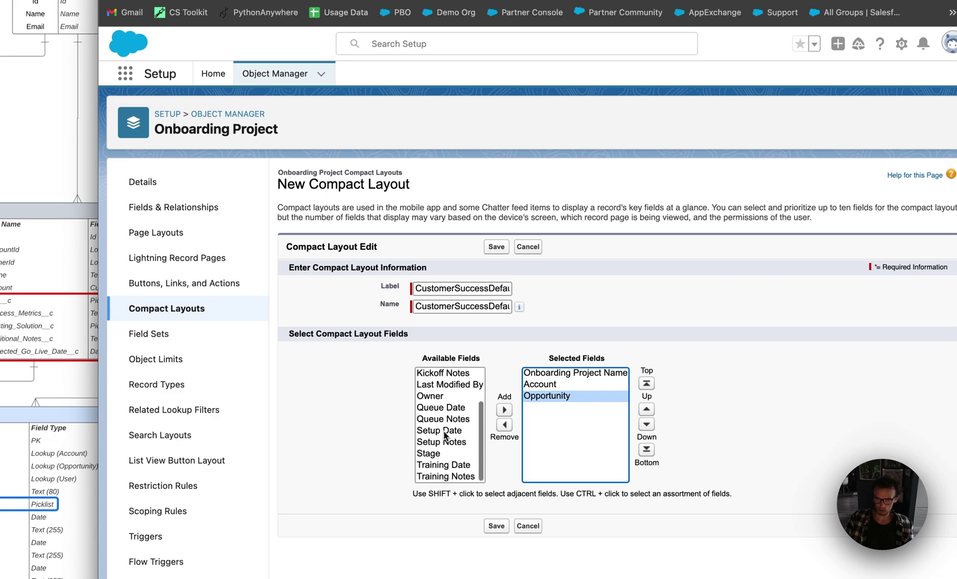
click(444, 454)
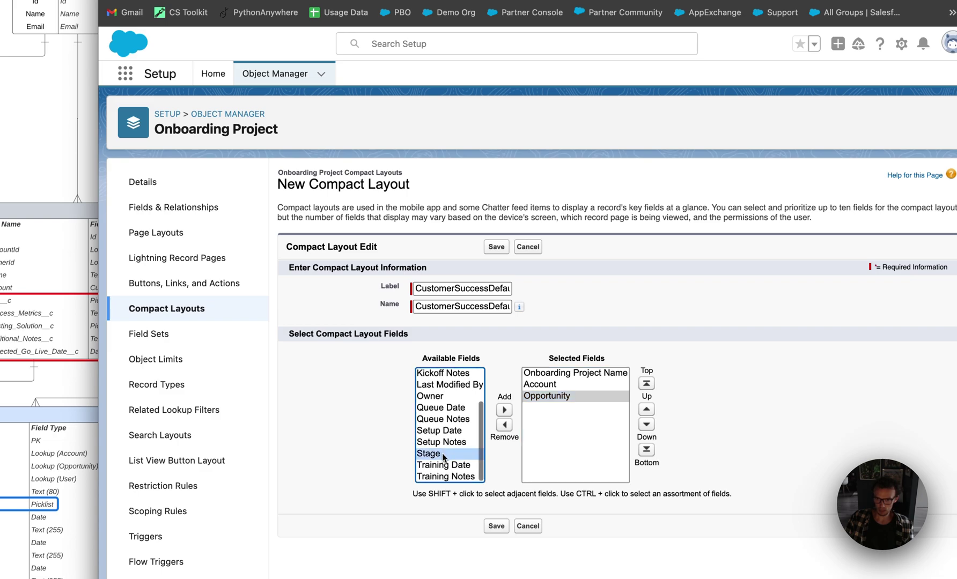
click(499, 410)
double_click(651, 412)
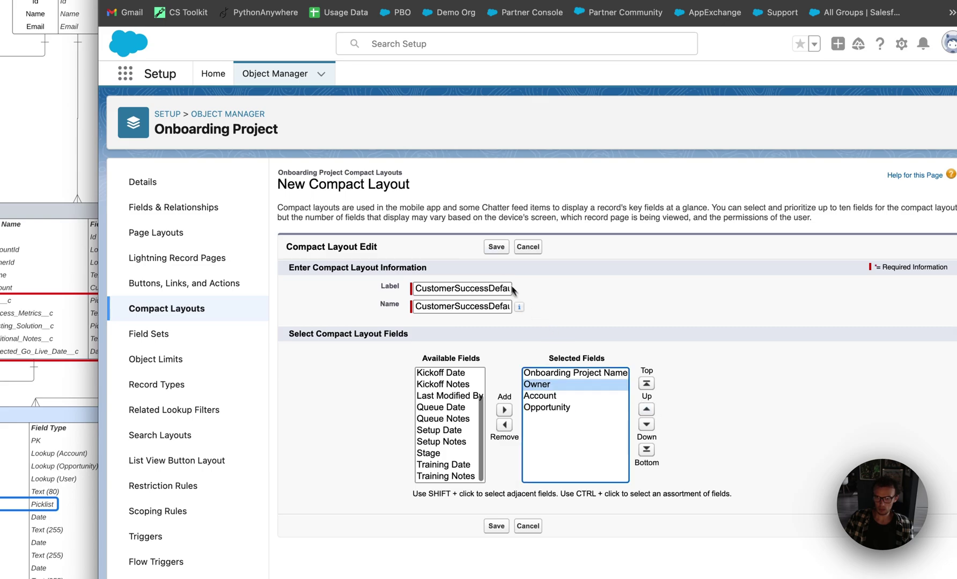
click(496, 247)
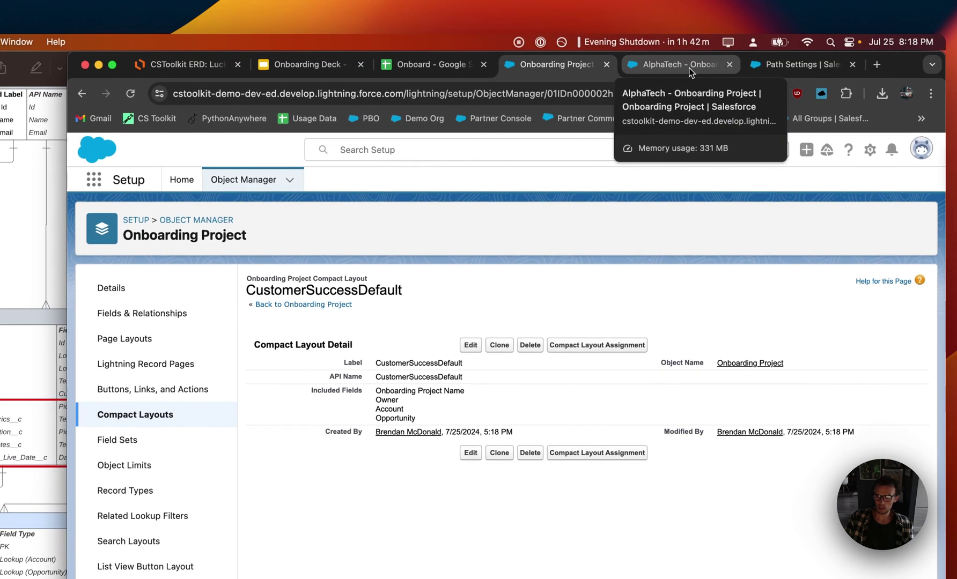
Step: Set CustomerSuccessDefault as the primary compact layout and reload the AlphaTech record
click(607, 341)
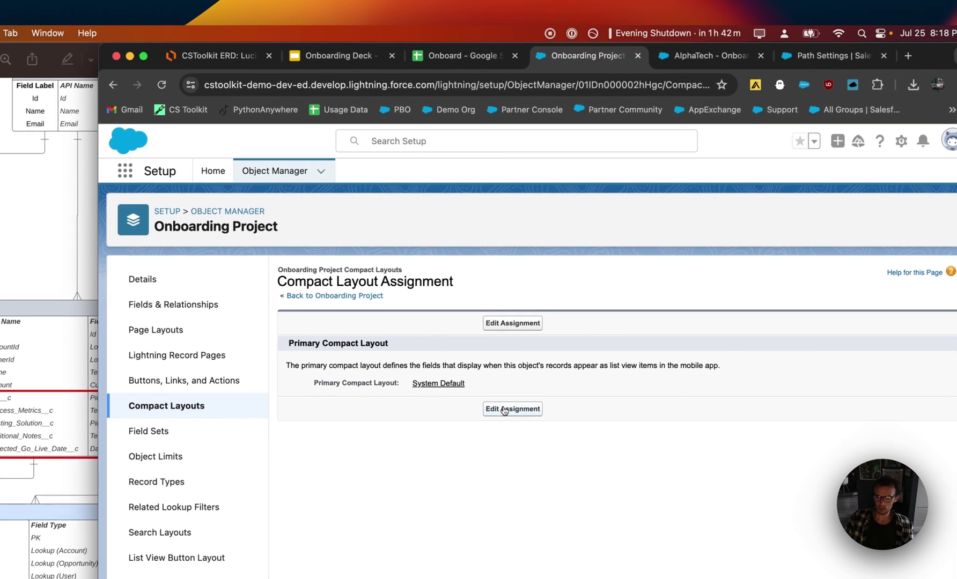
click(504, 410)
click(440, 378)
click(439, 388)
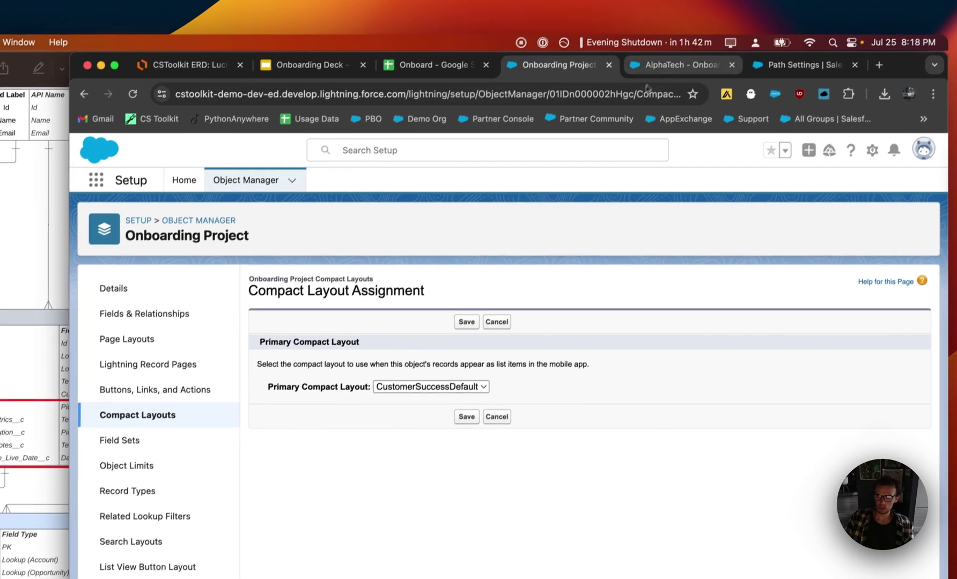
click(695, 57)
key(super+r)
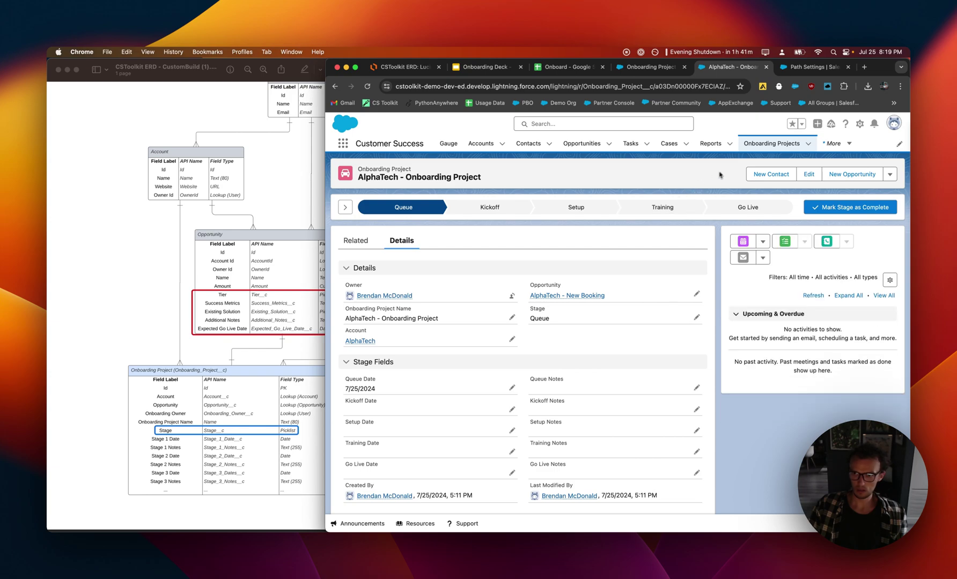
Step: Empty the cache and hard-reload the record page through developer tools
key(super+alt+i)
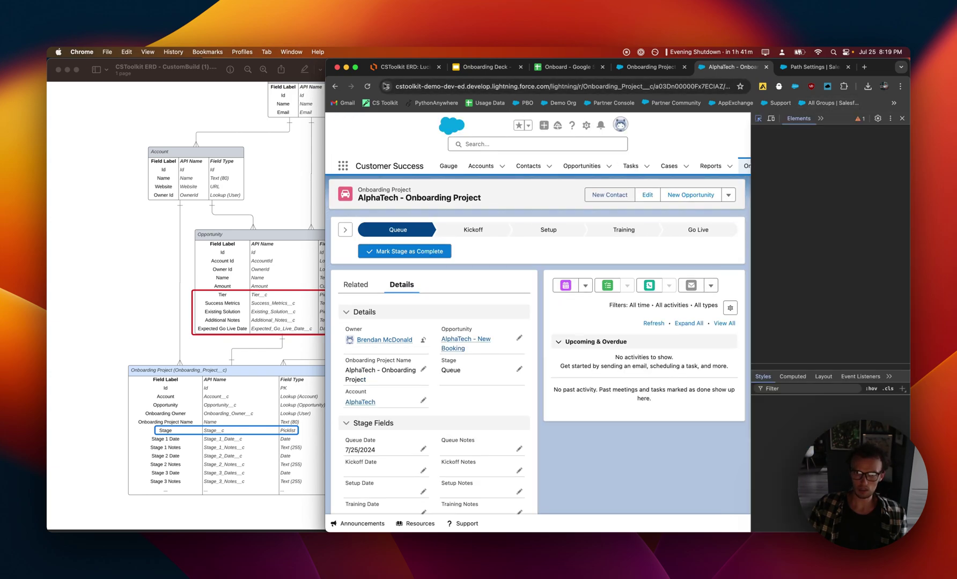
right_click(367, 86)
click(387, 129)
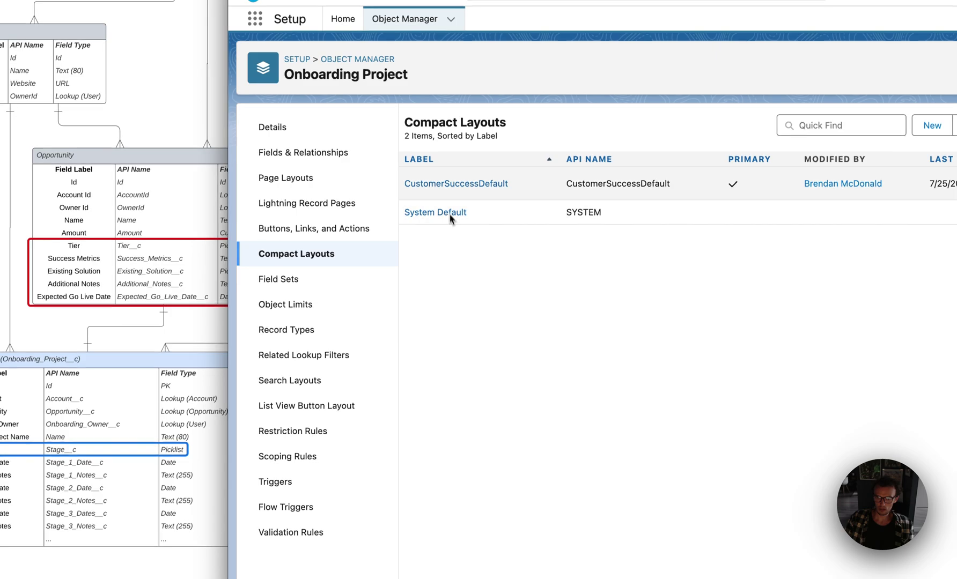
Step: Edit CustomerSuccessDefault to include the Stage field and save it
click(457, 184)
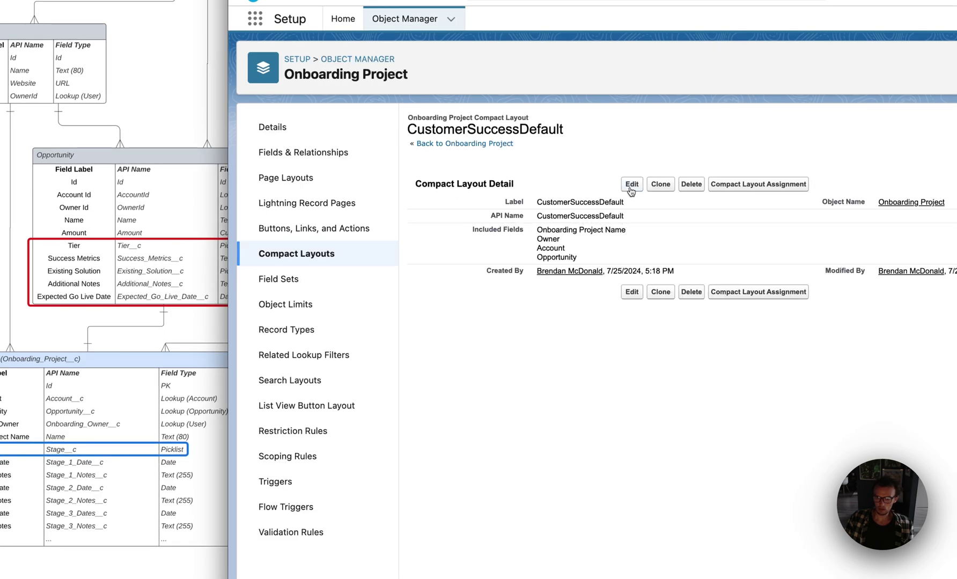
click(631, 185)
scroll(596, 375, down, 3)
click(567, 403)
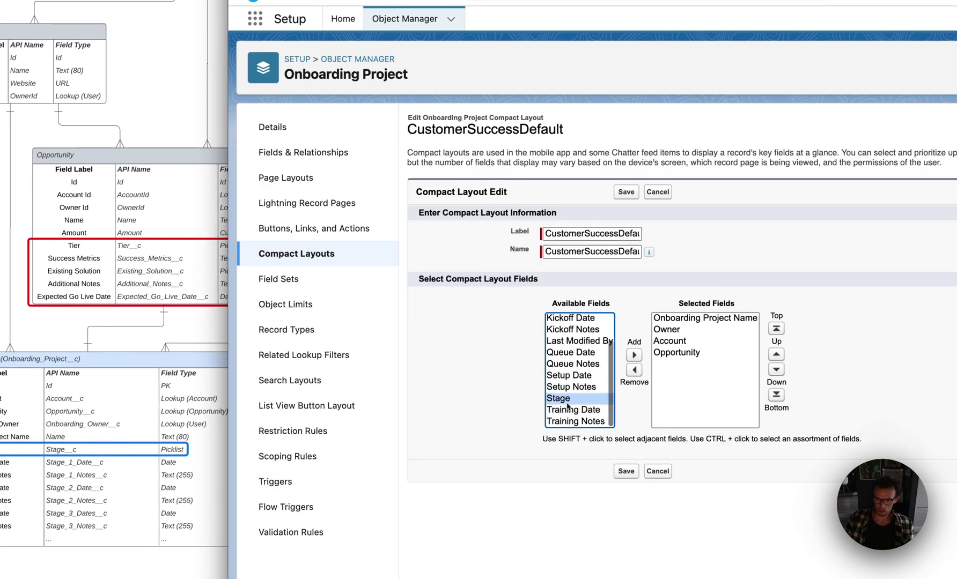
click(634, 355)
click(626, 471)
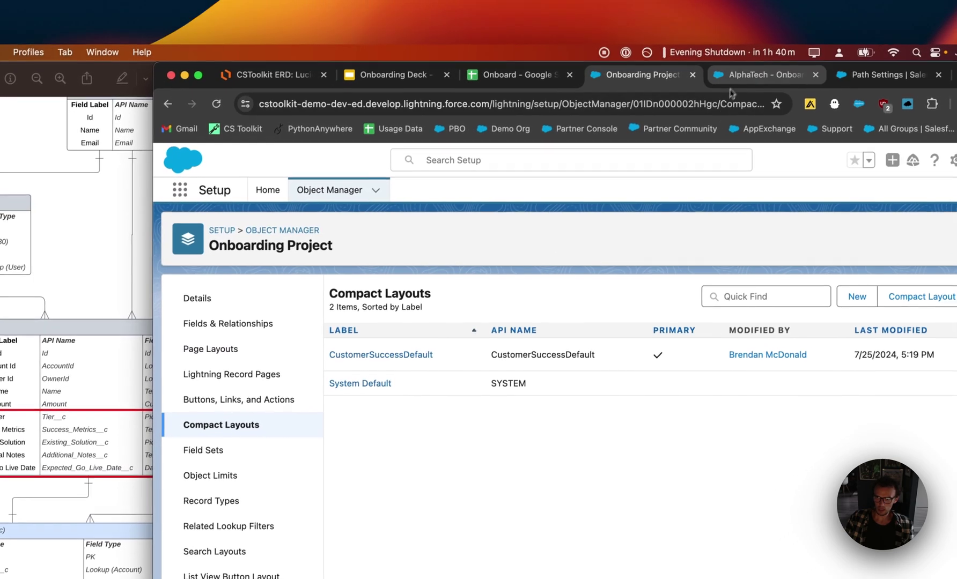
click(811, 41)
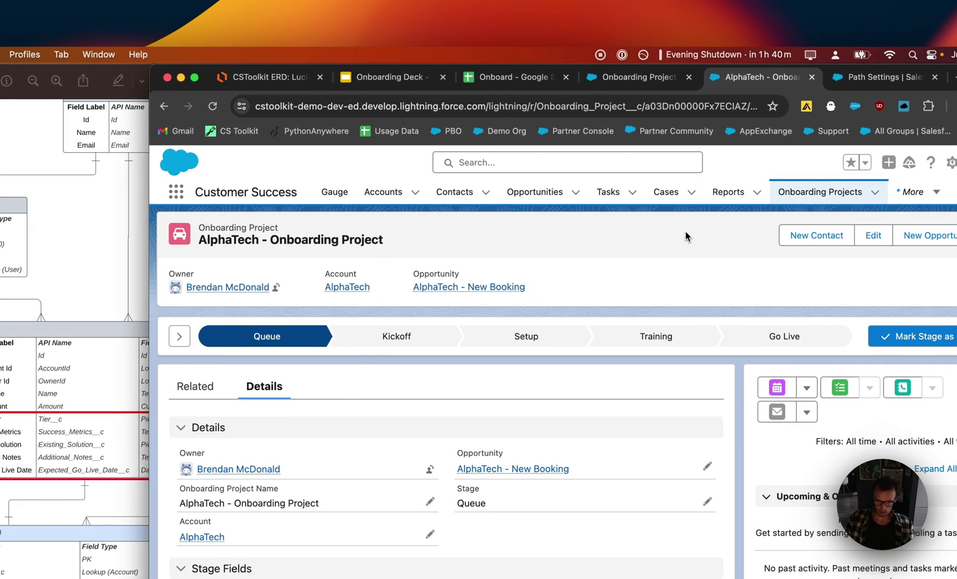
key(super+alt+i)
right_click(221, 106)
click(255, 175)
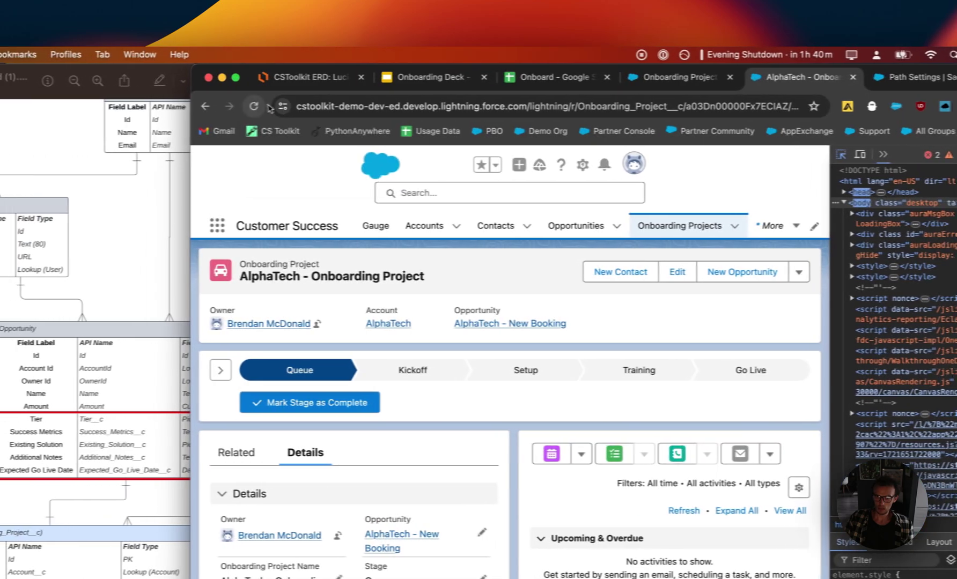
right_click(96, 107)
click(322, 171)
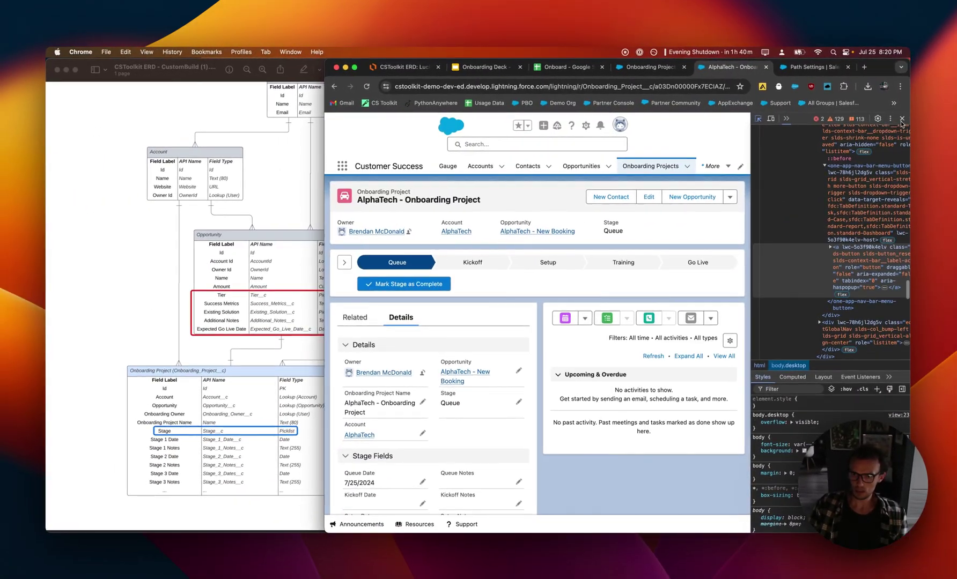
key(super+alt+i)
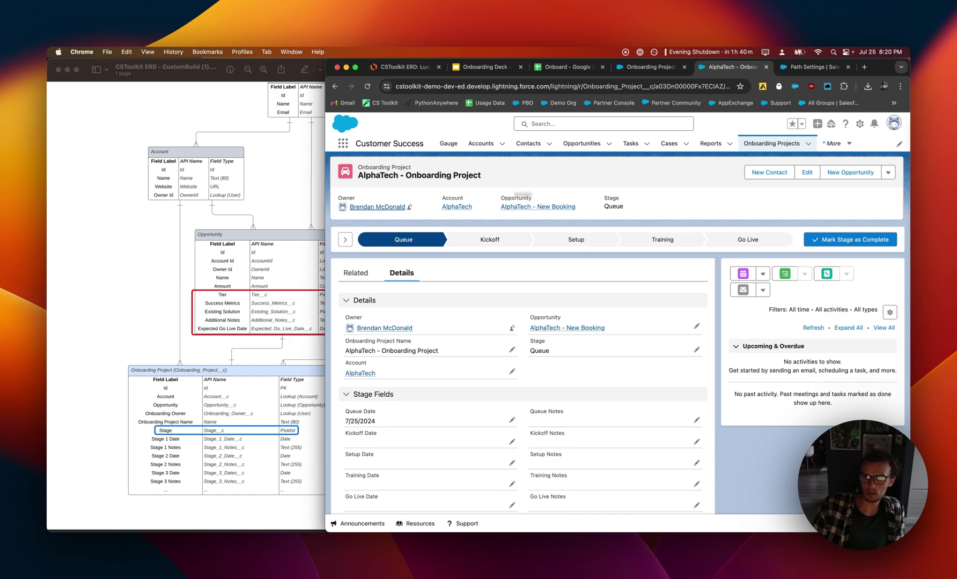
click(345, 240)
click(345, 240)
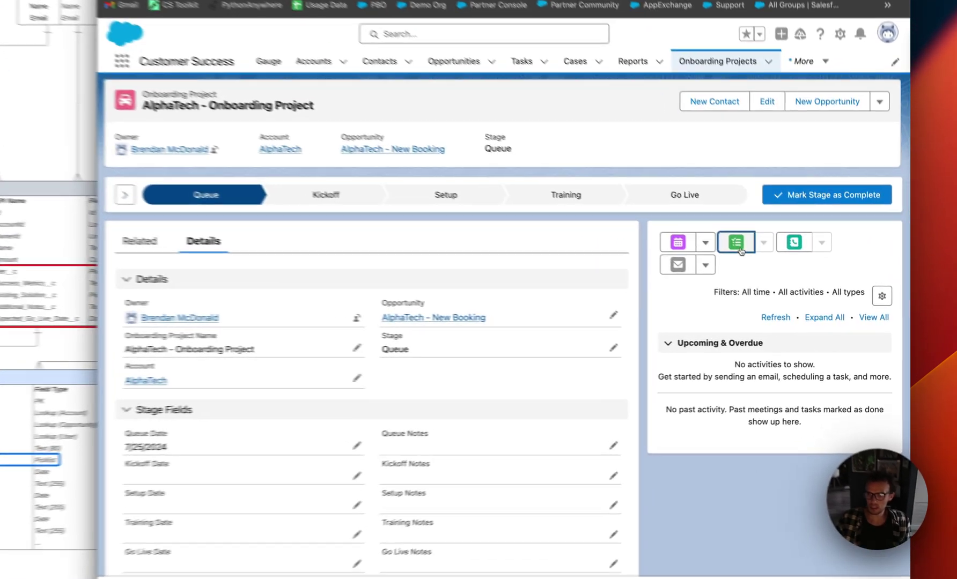
Step: Start a new task 'email them about kickoff' due 7/25/2024
click(785, 273)
text(email them about kickoff)
click(641, 386)
scroll(731, 429, down, 3)
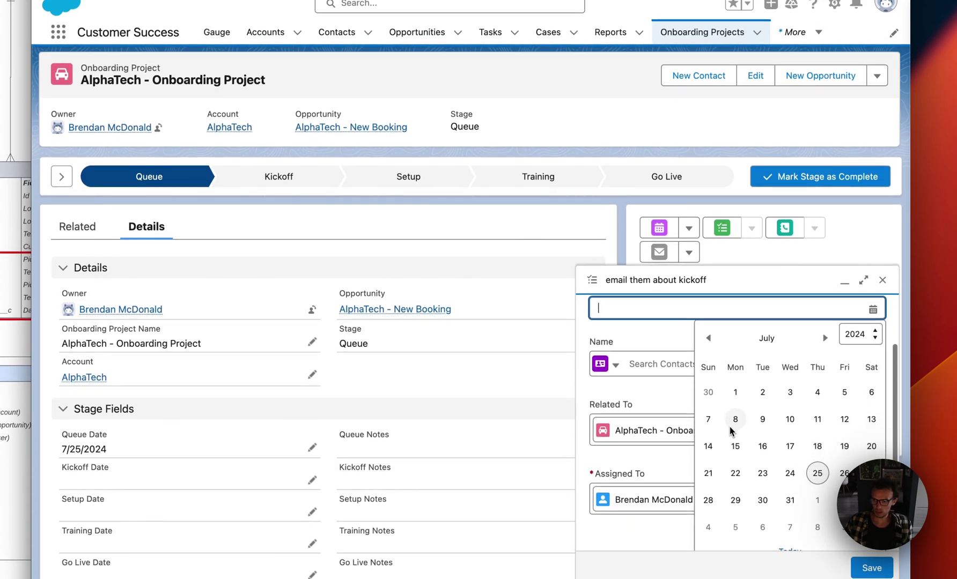
click(818, 474)
Step: Search contacts for the task, first by a contact's name, then for 'alphtech'
click(652, 365)
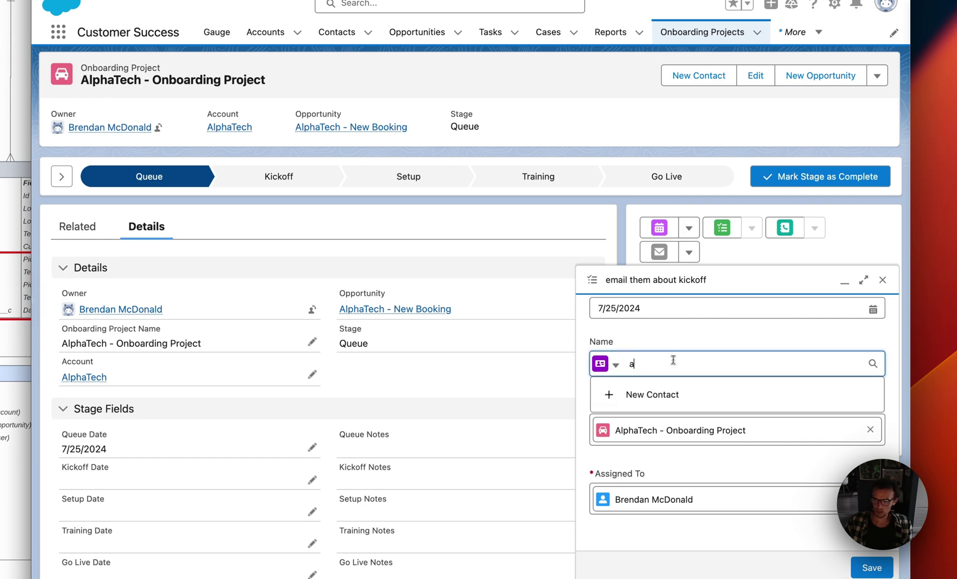
click(616, 364)
click(660, 365)
text(mt)
key(BackSpace)
text(att)
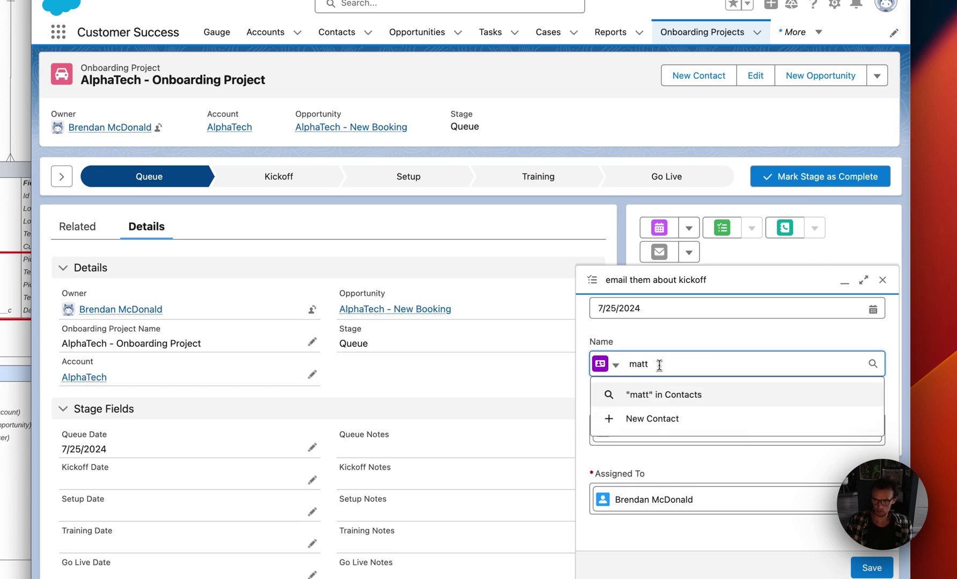
key(Return)
key(Escape)
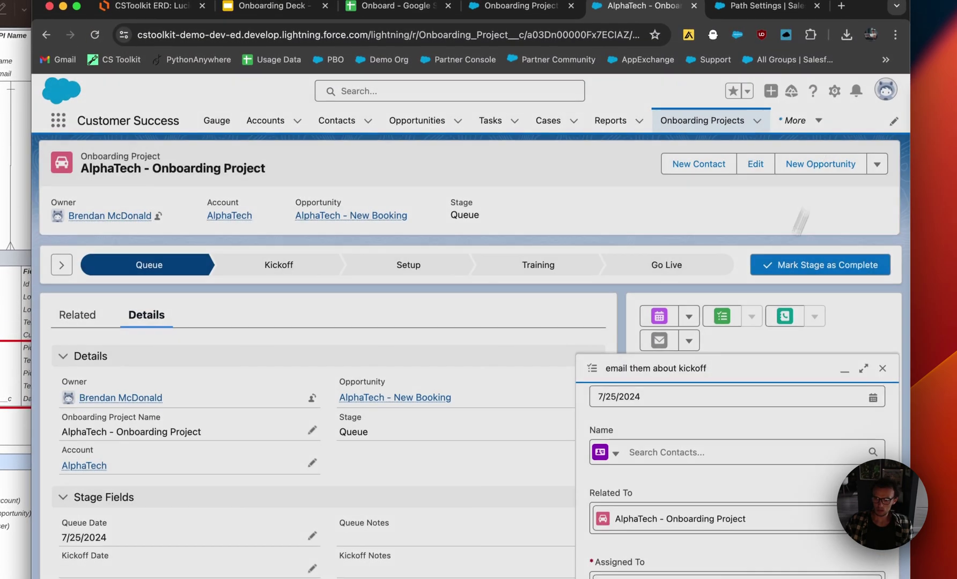
click(665, 454)
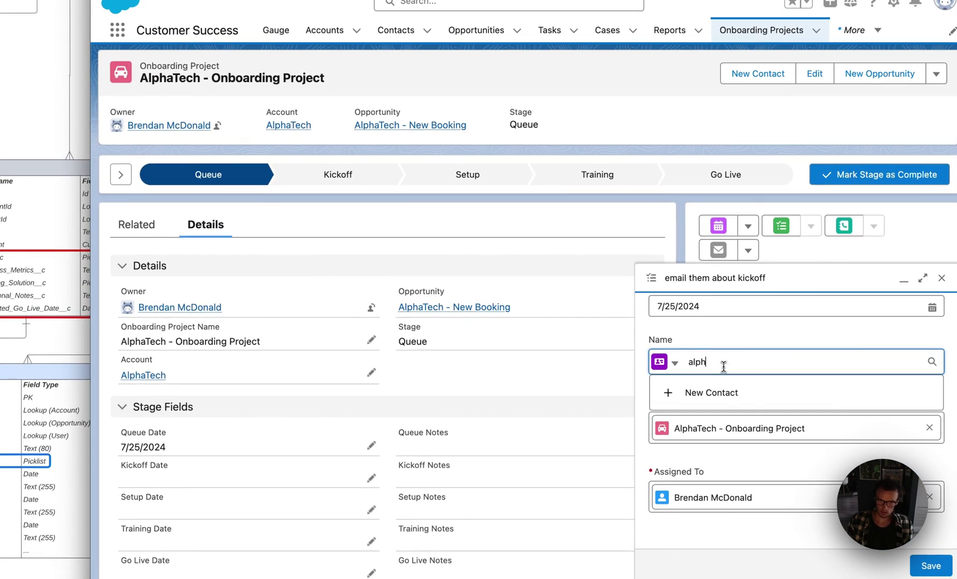
text(alphtech)
key(Return)
Step: Add two AlphaTech contacts to the task
click(300, 190)
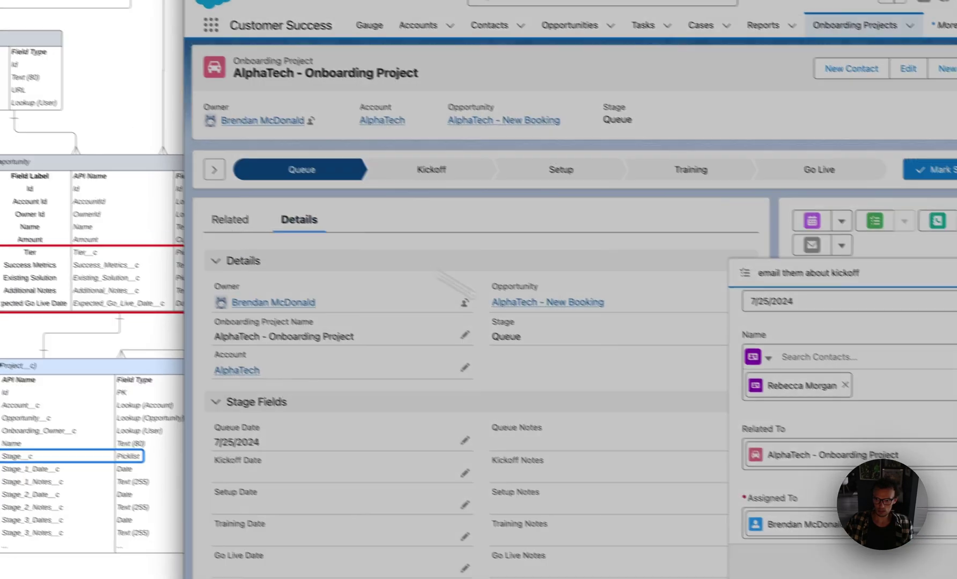
click(726, 373)
text(alohate)
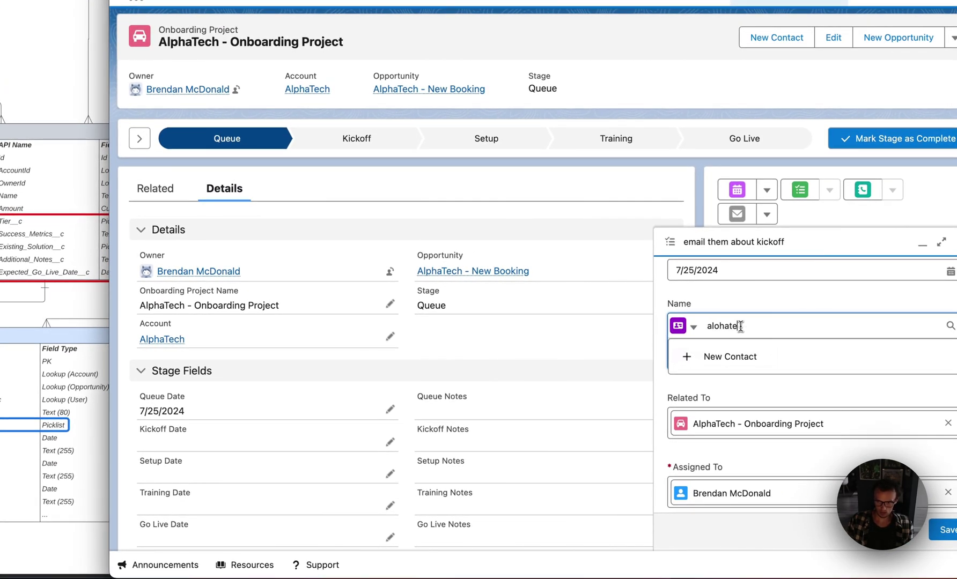
key(BackSpace)
key(BackSpace)
key(BackSpace)
key(BackSpace)
key(BackSpace)
key(BackSpace)
key(BackSpace)
text(alphatech)
key(Return)
click(206, 322)
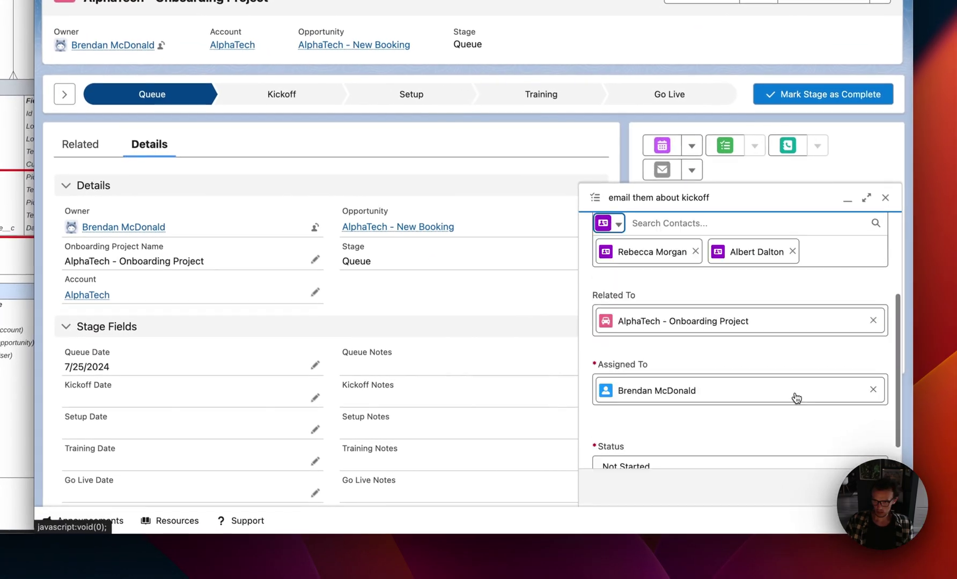
Step: Reword the subject to 'email them to schedule kickoff call' and save the task
scroll(797, 398, down, 3)
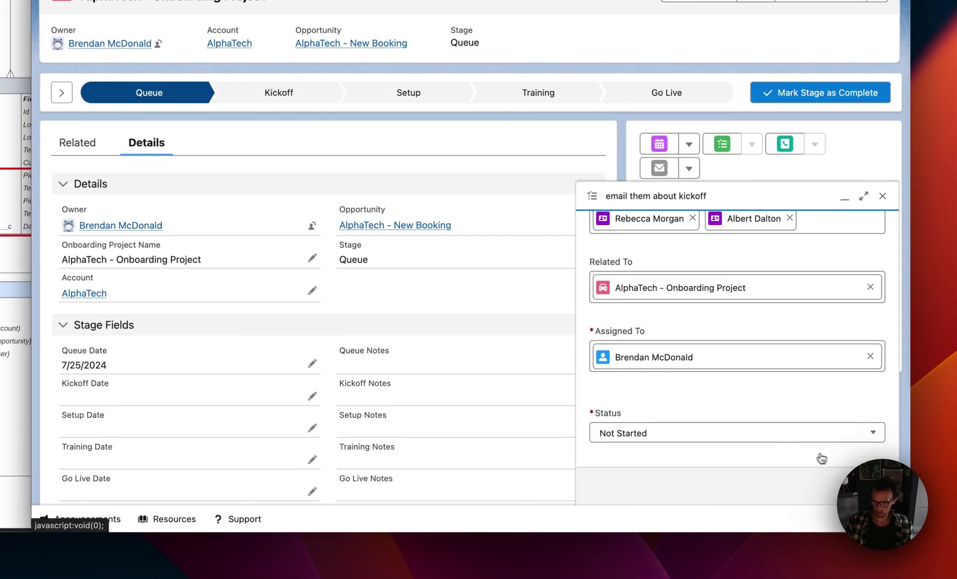
scroll(739, 340, up, 6)
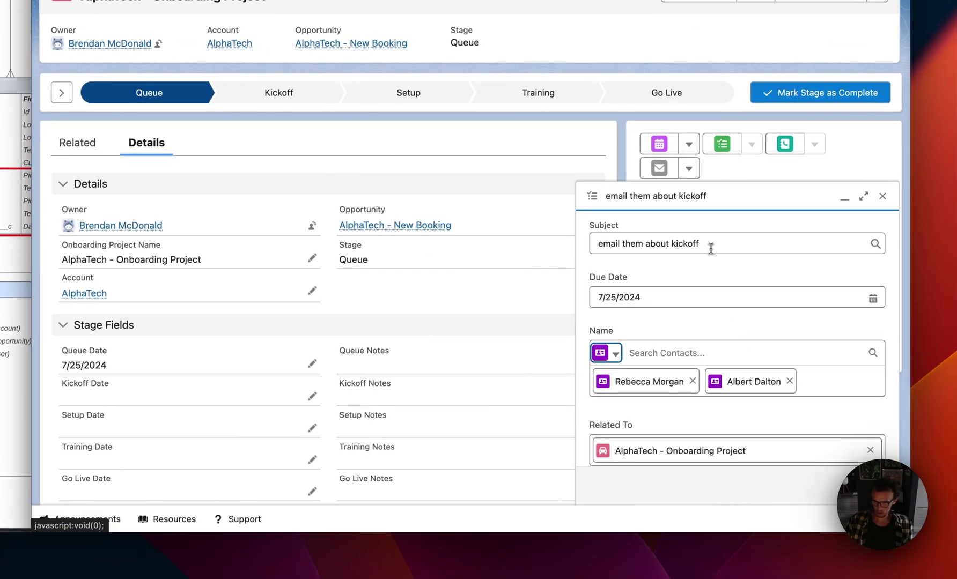
double_click(666, 245)
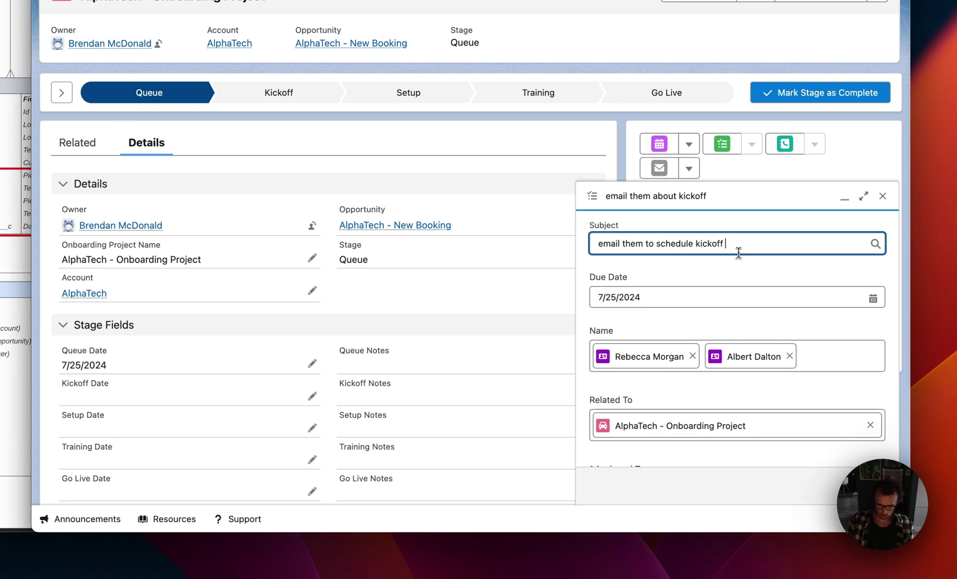
click(865, 485)
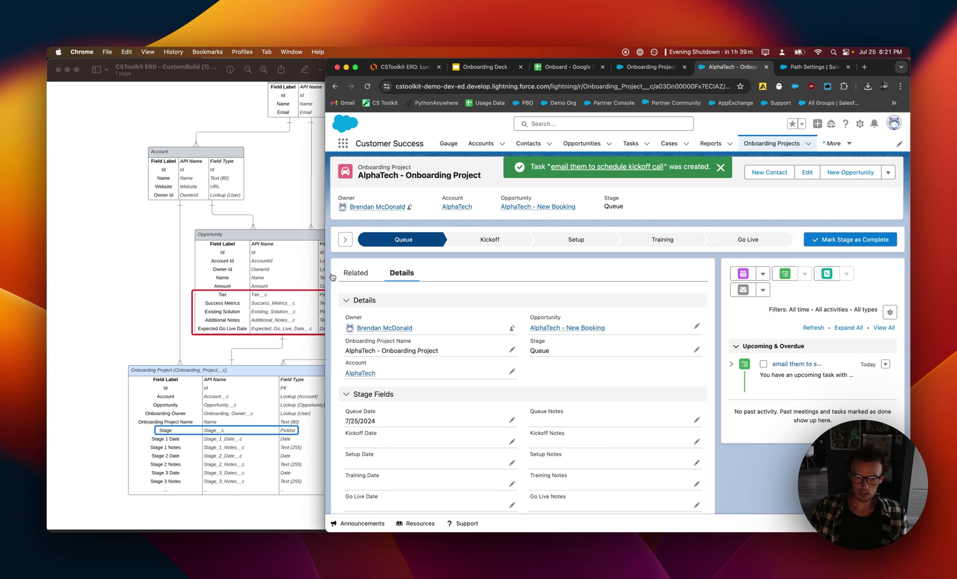
drag(326, 277, 114, 270)
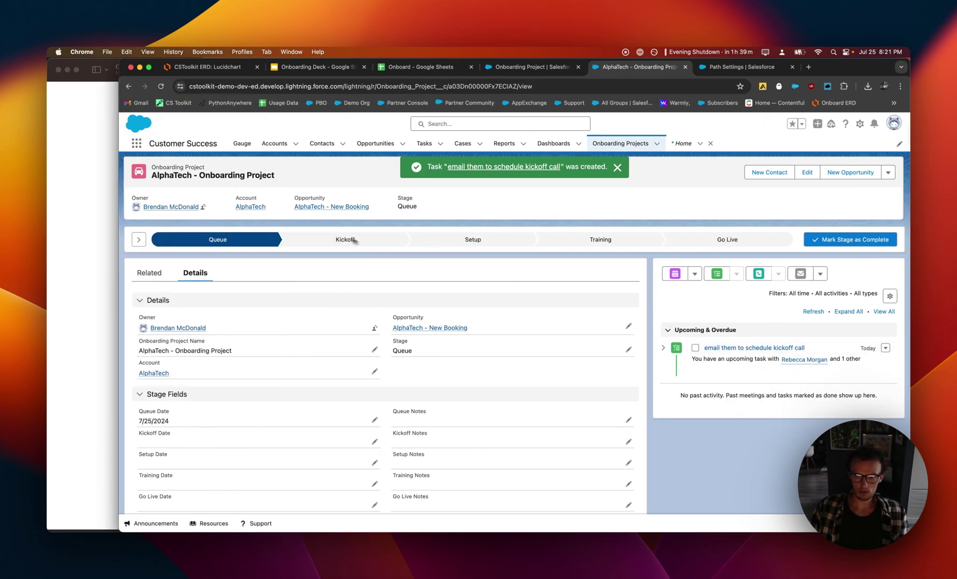
Step: Open the AlphaTech account and expand the new kickoff-call task's details
click(252, 208)
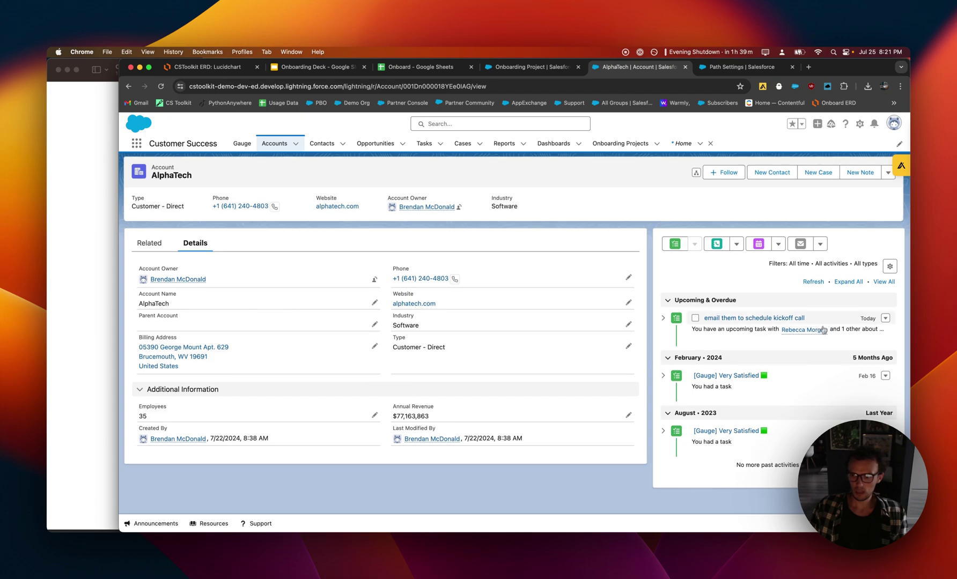
click(664, 318)
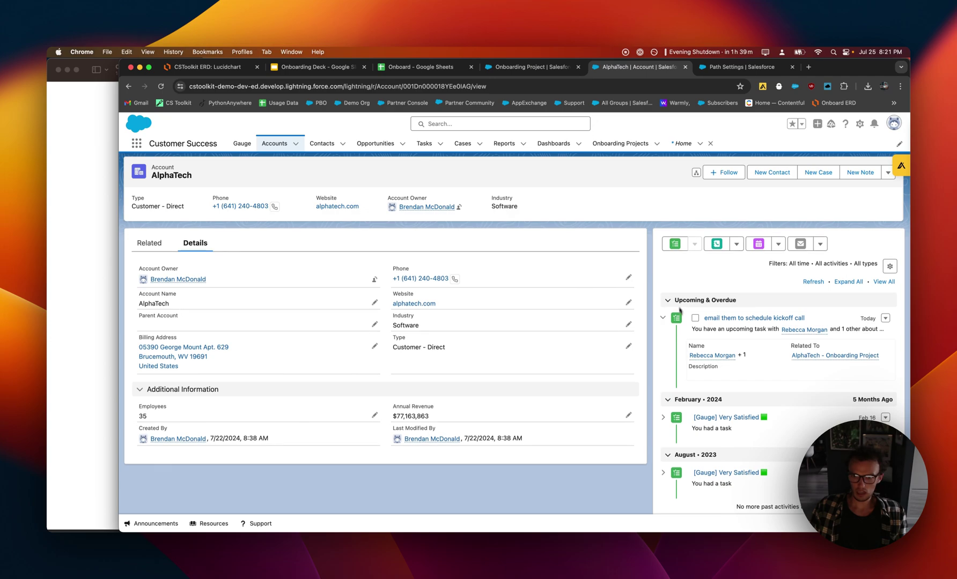
click(663, 318)
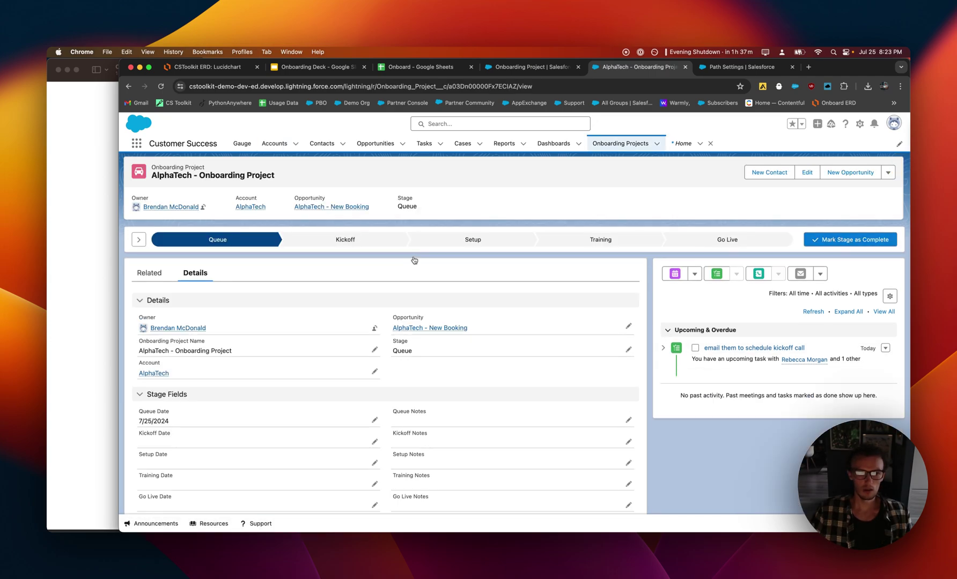
Step: Back on the onboarding project, show the Queue stage's key fields, including Queue Date 7/25/2024
click(149, 272)
click(195, 272)
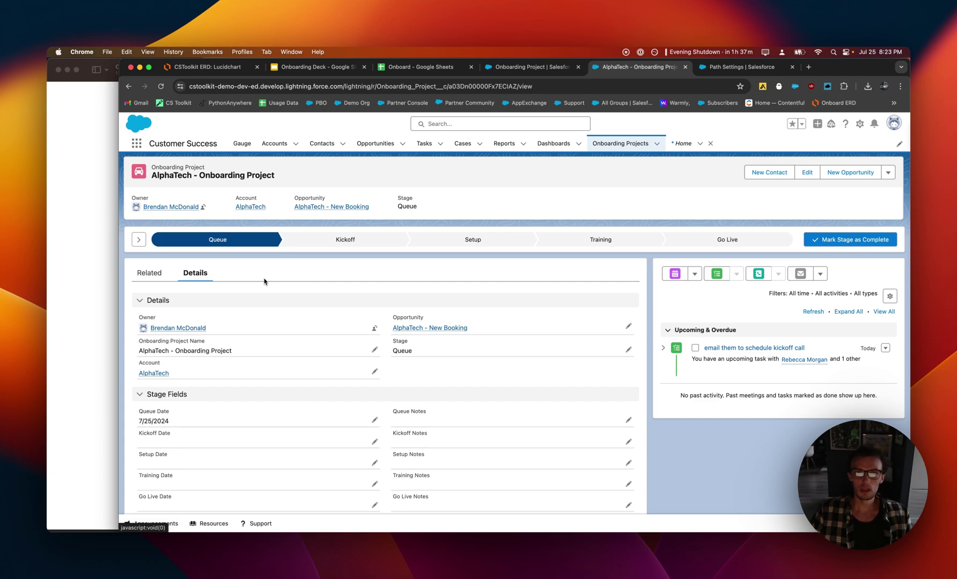
click(138, 239)
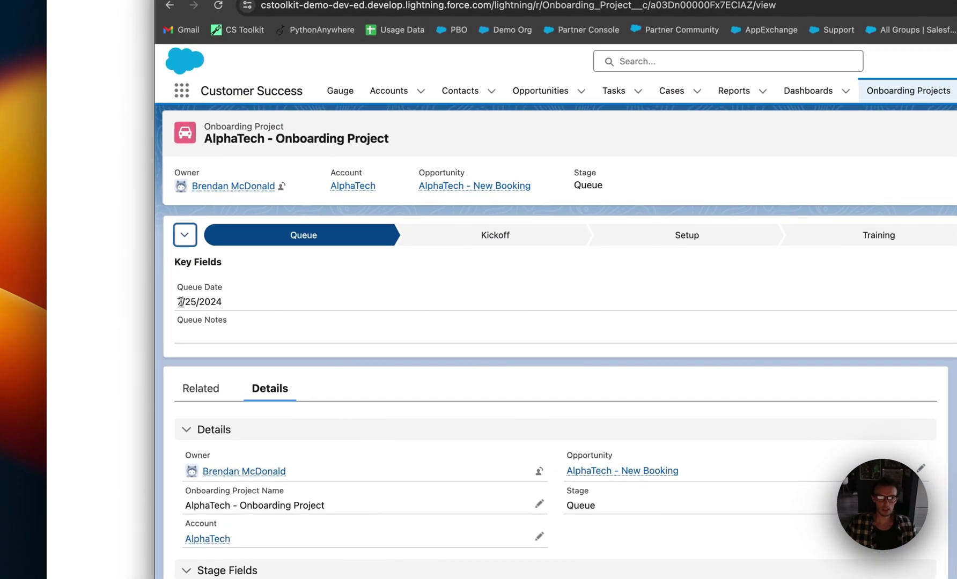
drag(181, 302, 249, 307)
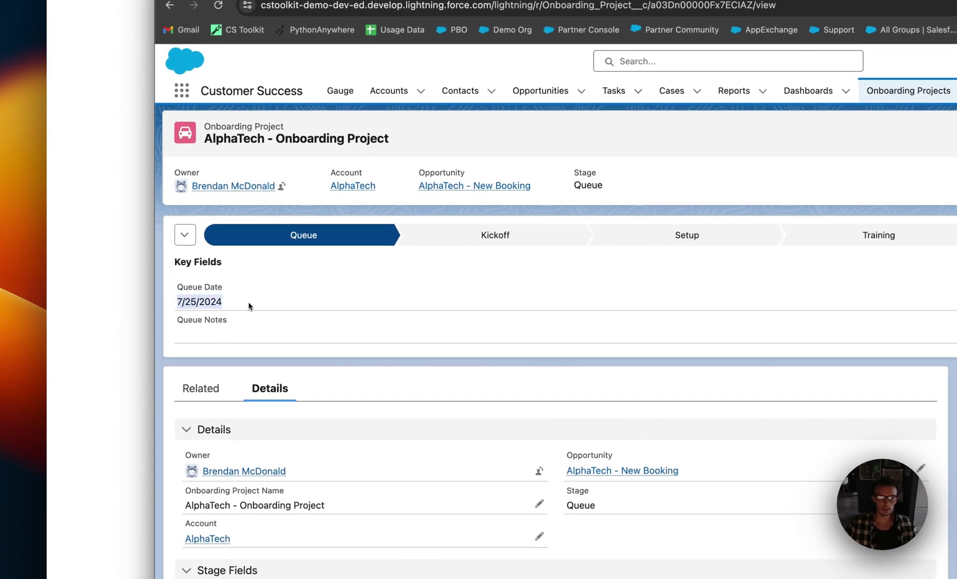
click(421, 278)
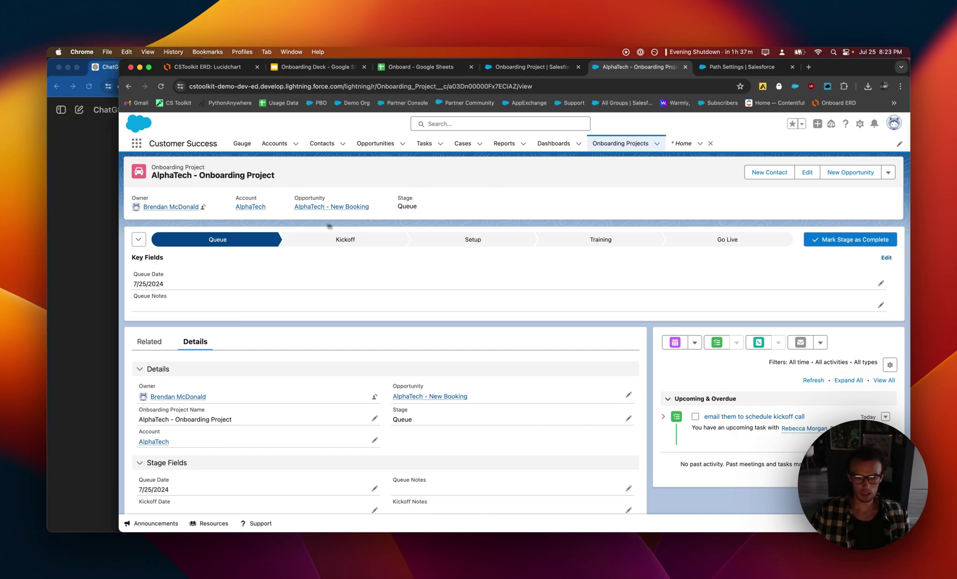
Step: Paste a record-page screenshot into ChatGPT and request a Stage__c validation rule requiring Queue Date
drag(124, 222, 906, 325)
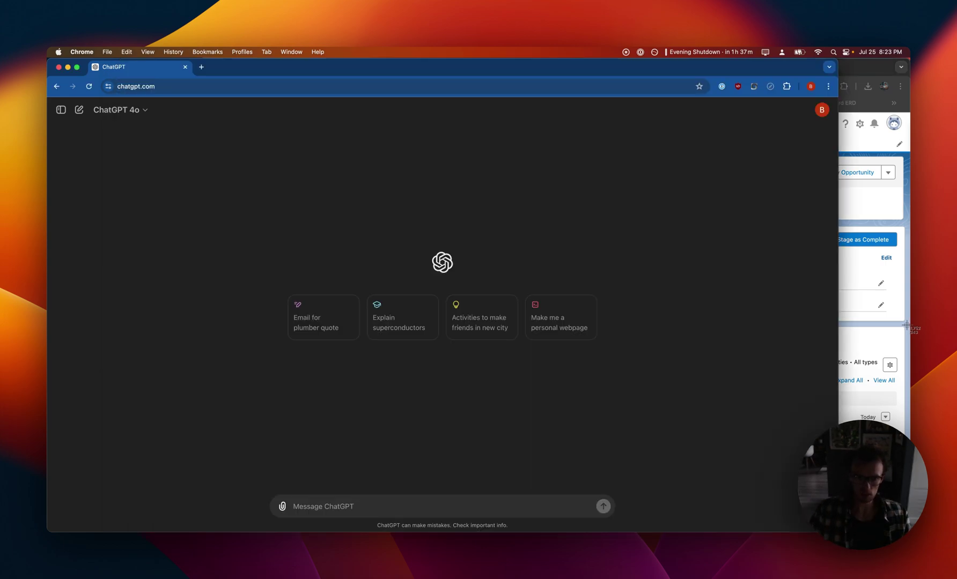
click(373, 503)
key(super+v)
text(write me a validation rule for this)
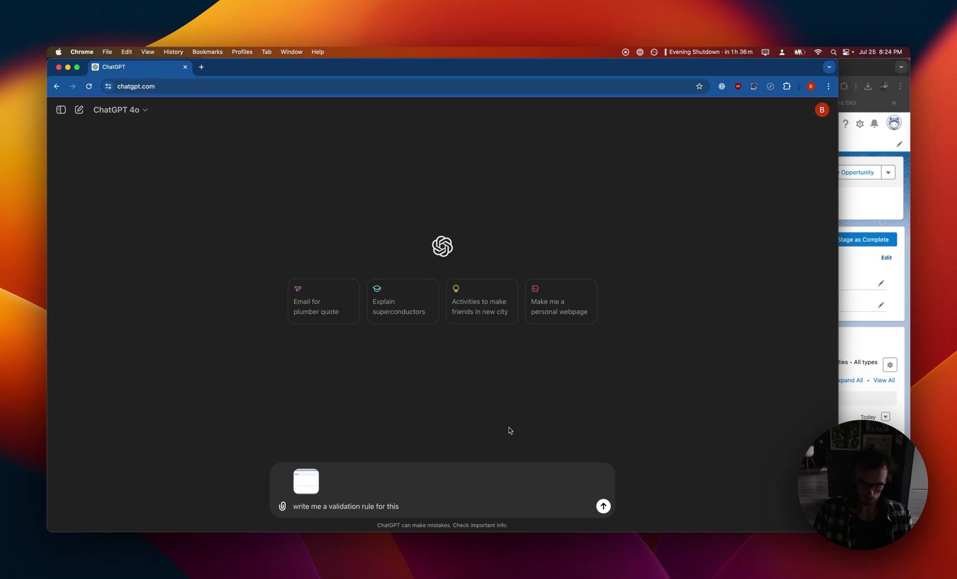
text( field (Stage__c), where you can't progress through the stages unless queue date is populated)
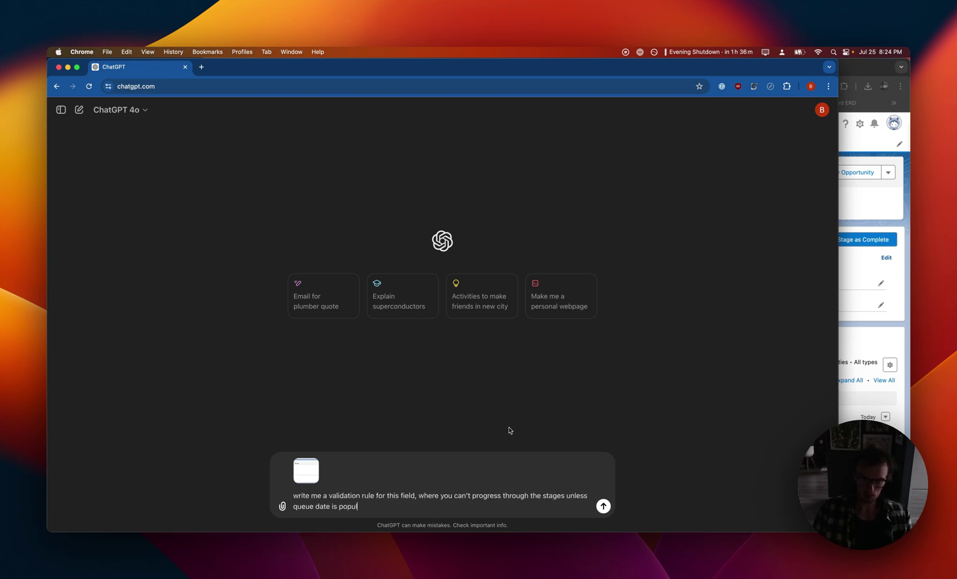
key(alt+Left)
key(alt+Left)
key(alt+Left)
key(alt+Left)
key(alt+Left)
key(alt+Left)
key(alt+Left)
key(alt+Left)
key(alt+Left)
key(alt+Left)
key(alt+Left)
key(alt+Left)
key(Left)
key(Left)
text((Stage__c))
key(Return)
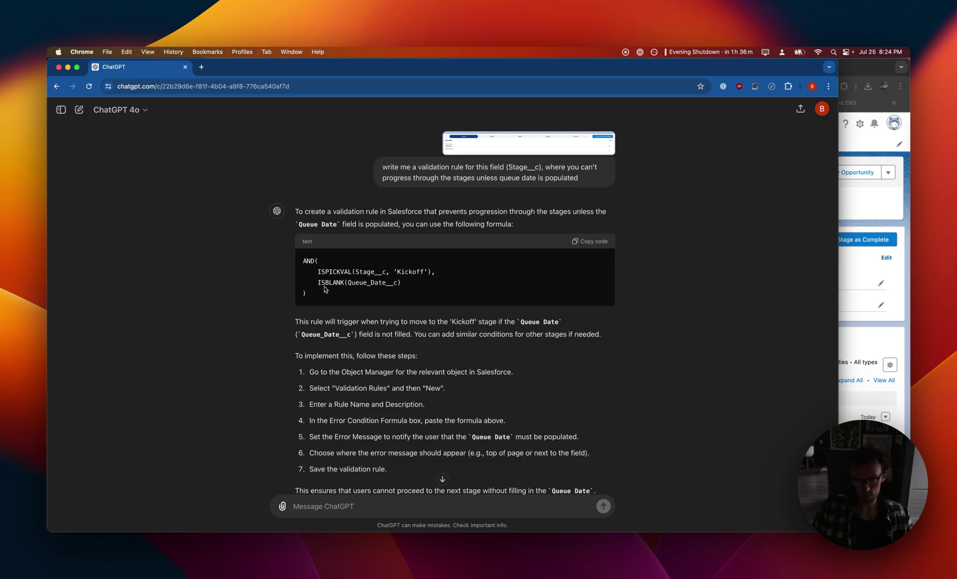
Step: Ask ChatGPT to also block skipping to Setup without Queue Date, then select the updated formula
scroll(324, 291, down, 2)
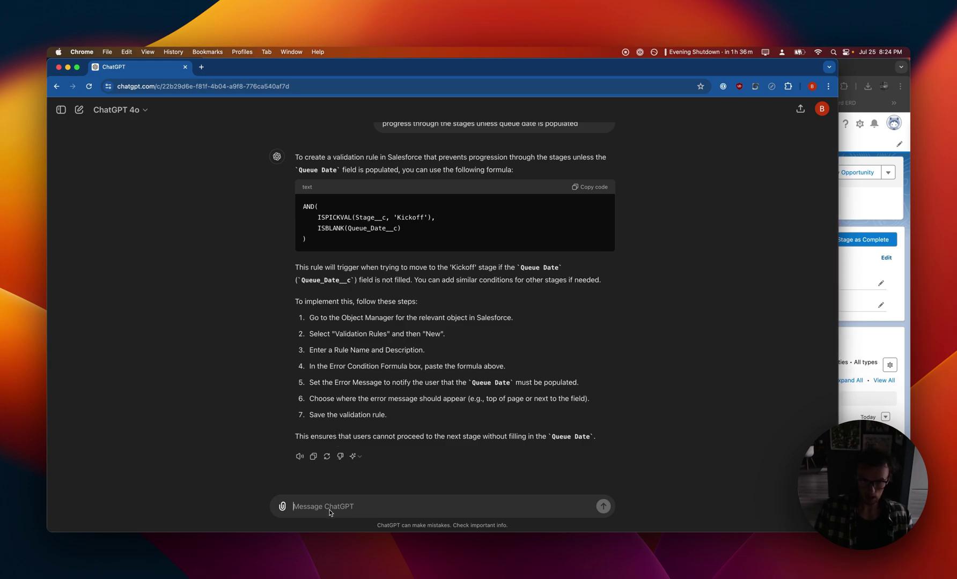
text(add further logic, so you can't skip)
text(to Setup either w)
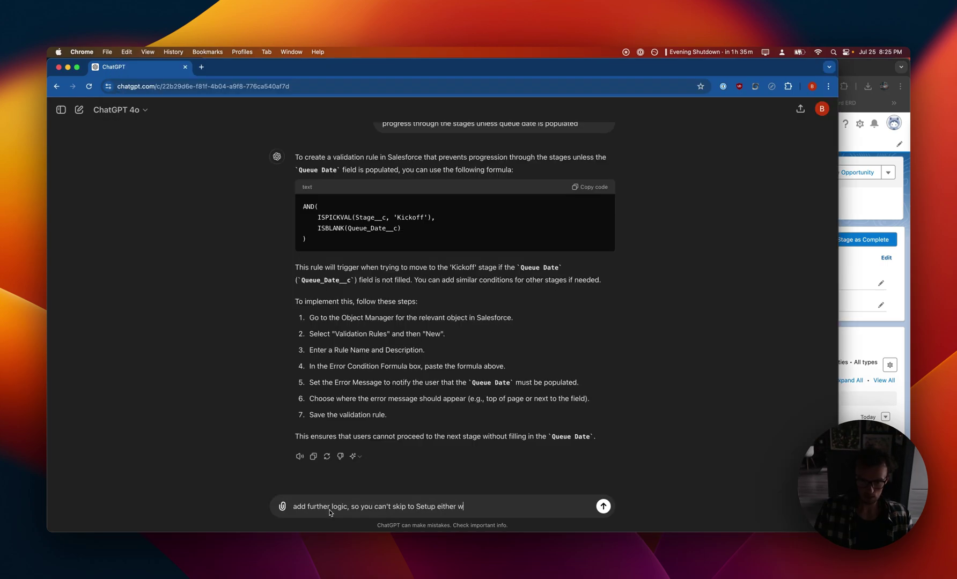
text(ithout populating queue date)
key(Return)
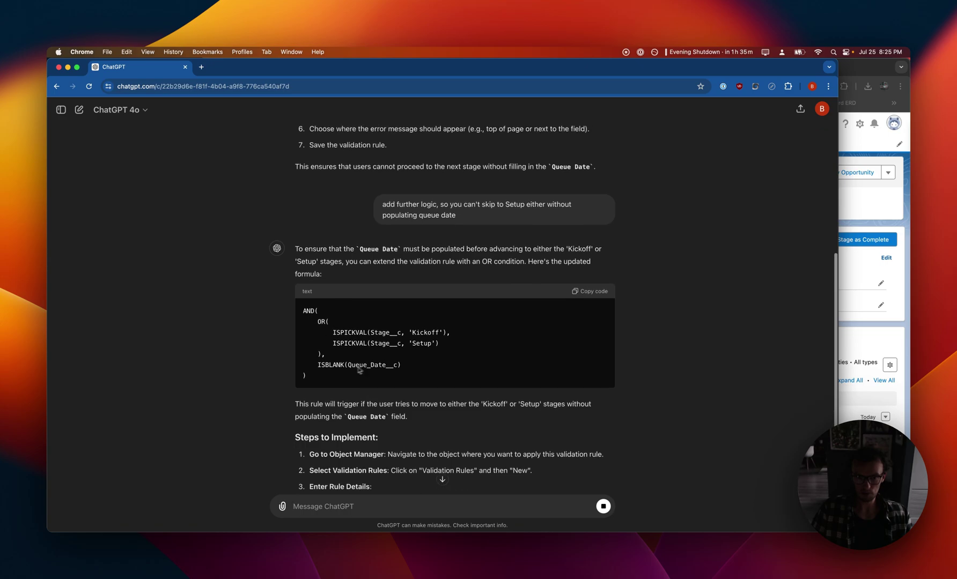
drag(314, 377, 302, 314)
key(super+c)
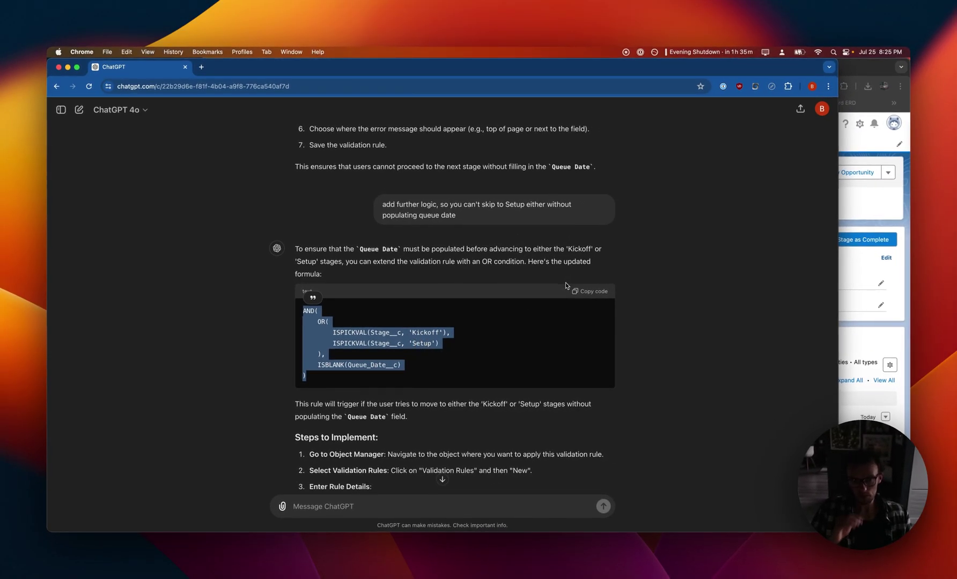
Step: In Setup, name the new queue date rule and paste the ChatGPT formula as its error condition
click(859, 140)
click(859, 123)
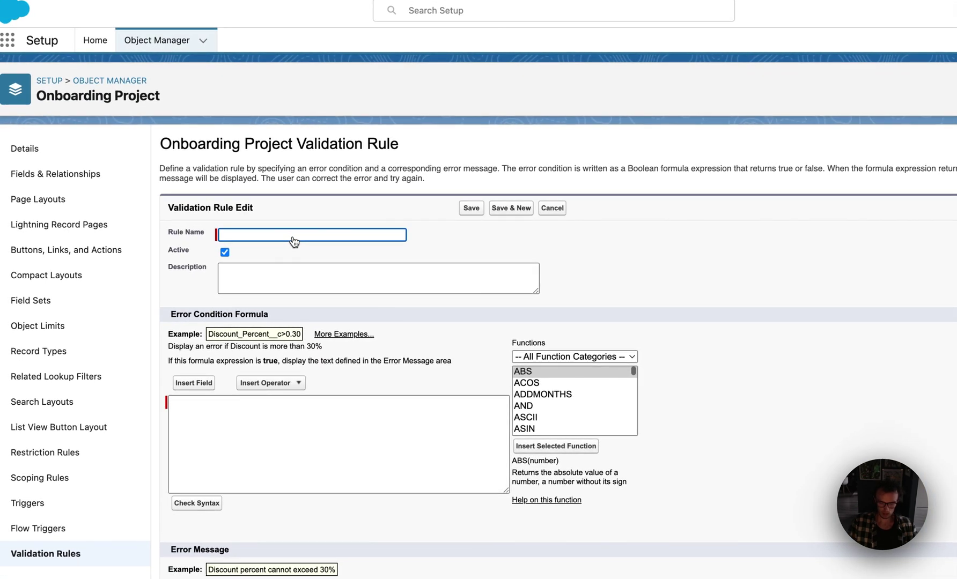
text(queueDatePopulated)
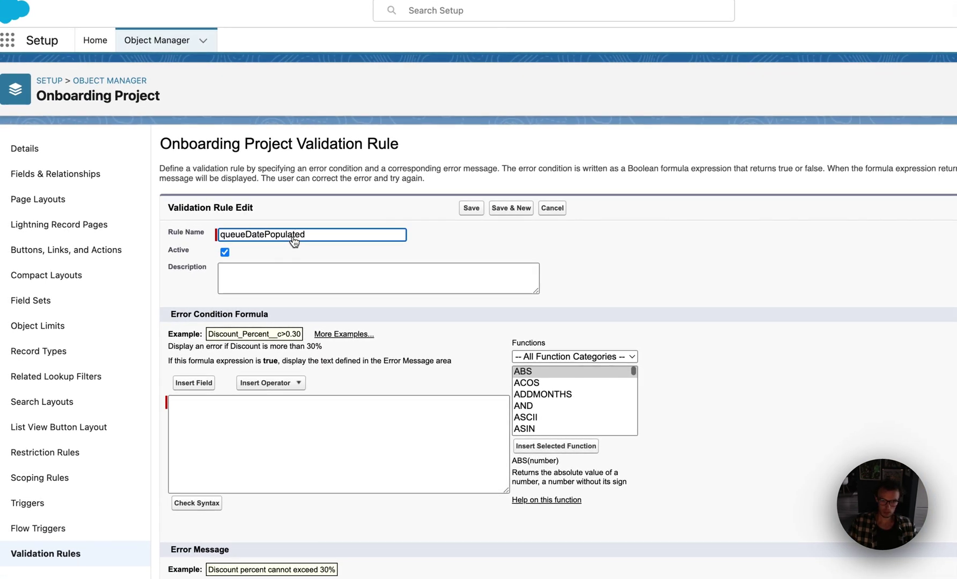
key(Tab)
key(Tab)
click(249, 457)
key(super+v)
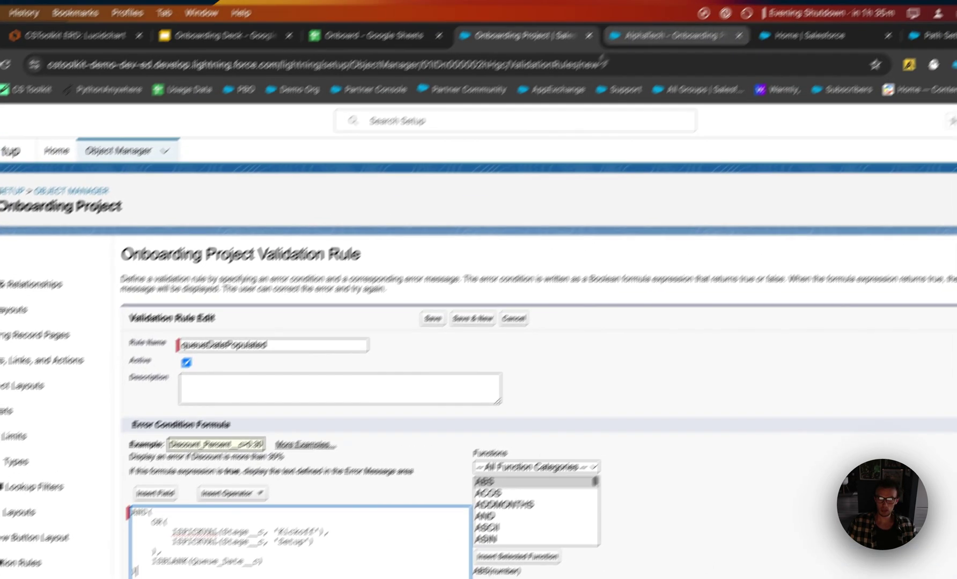
Step: Duplicate the Setup ISPICKVAL condition so the formula also covers 'Training' and 'Go Live'
key(ctrl+Tab)
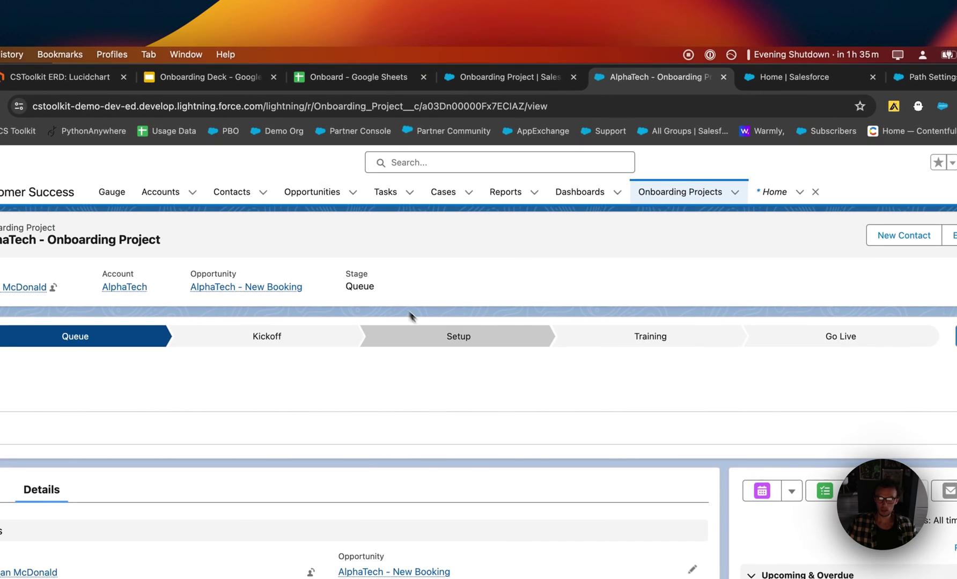
click(507, 76)
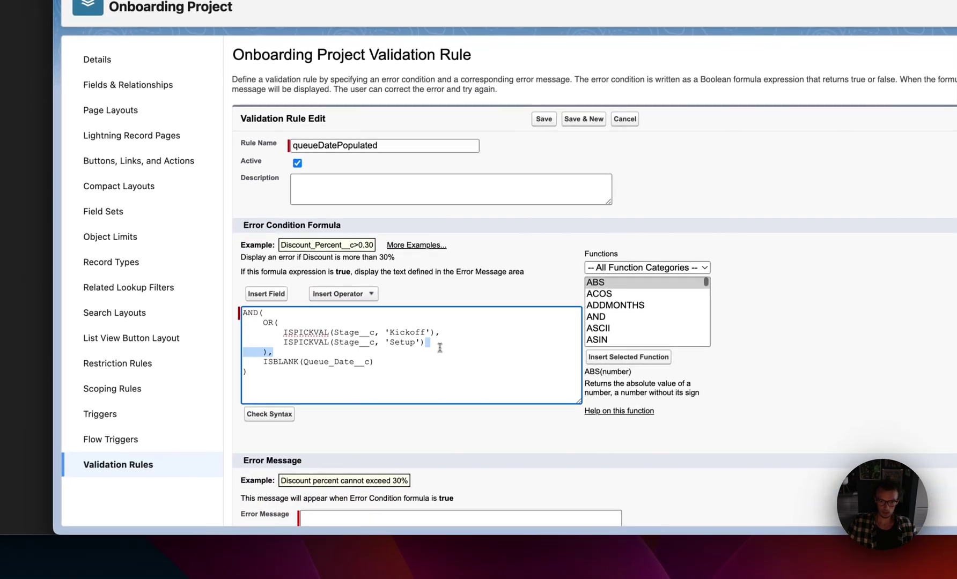
click(432, 342)
key(super+shift+Left)
key(super+c)
key(Right)
text(,)
key(Return)
key(super+v)
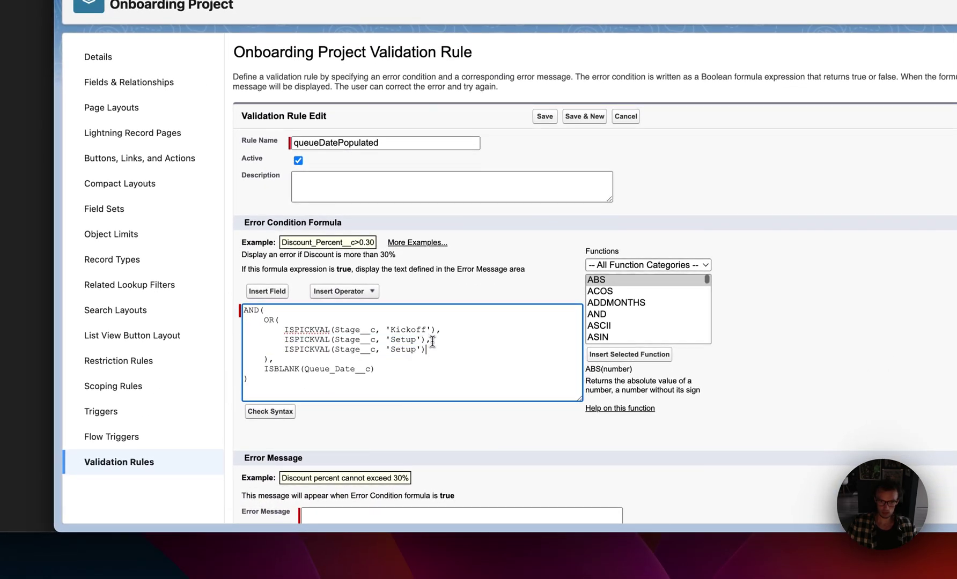
text(,)
key(Return)
key(super+v)
double_click(402, 349)
text(Training)
key(Down)
key(Left)
key(Left)
key(alt+shift+Left)
text(Go Live)
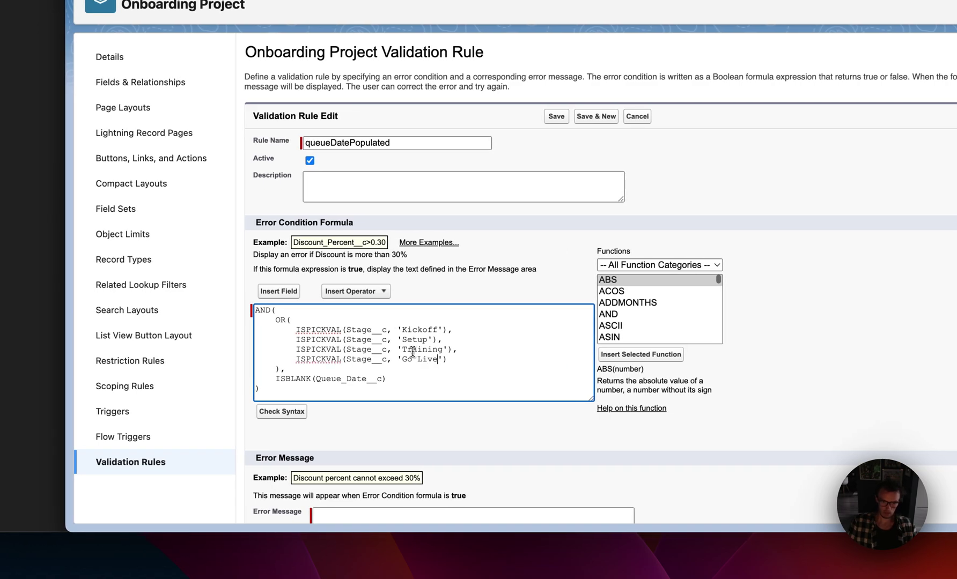
Step: Check the formula syntax, write the error message starting 'You', and save the rule
scroll(413, 344, down, 2)
click(282, 355)
scroll(464, 354, down, 4)
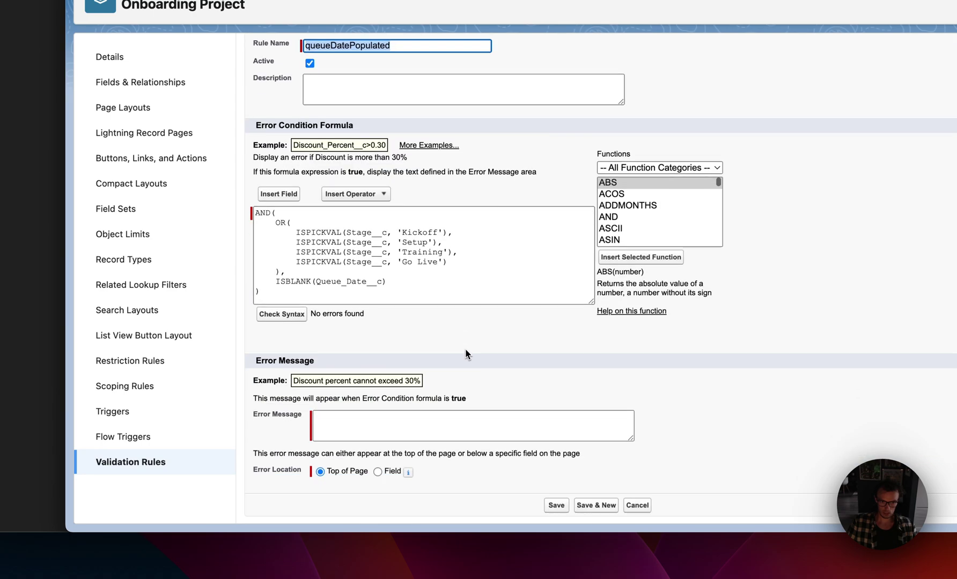
click(422, 422)
text(Plea)
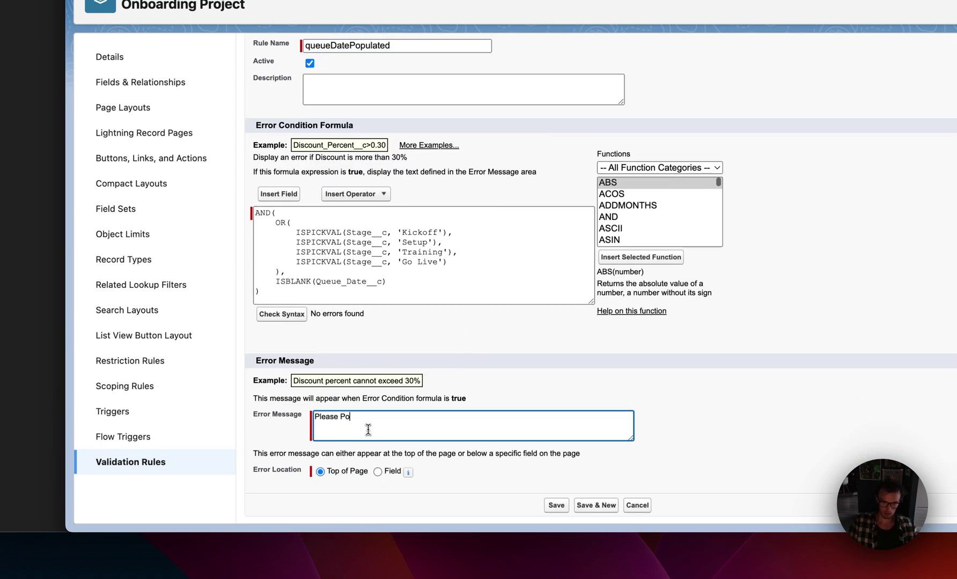
text(se)
key(alt+BackSpace)
text(YOu)
key(BackSpace)
key(BackSpace)
text(ou must populated queu)
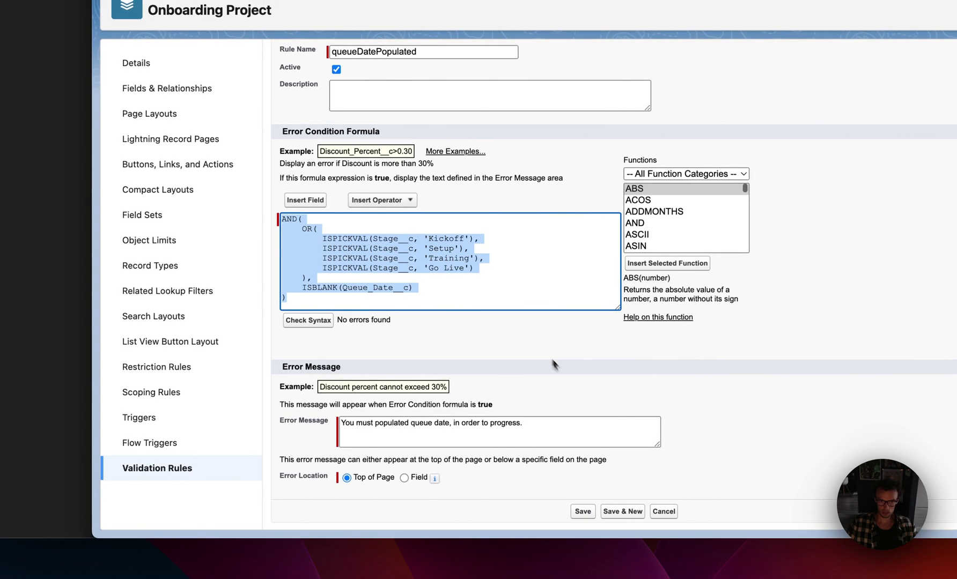
click(583, 511)
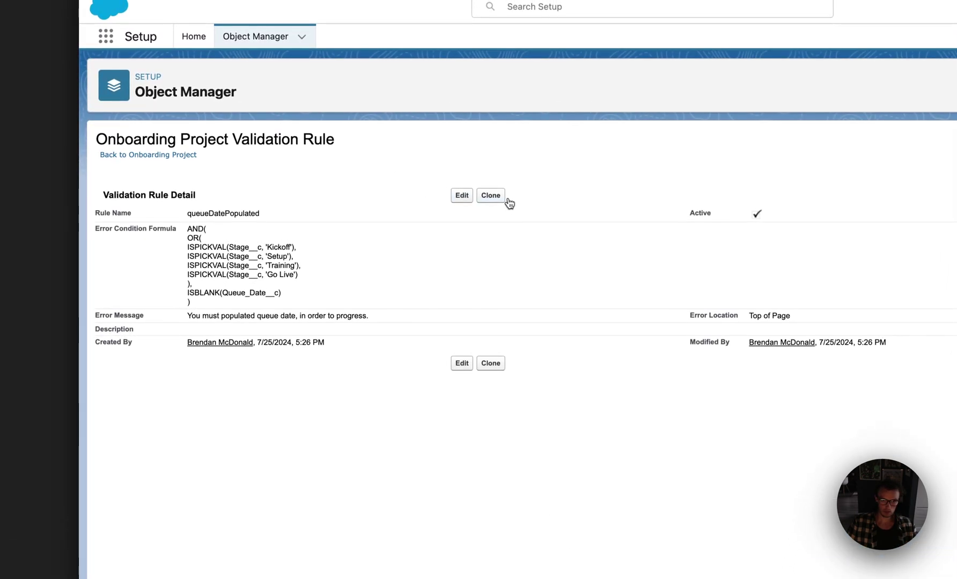
Step: Clone the queue date rule and rename the copy kickoffDatePopulated
click(501, 196)
click(344, 229)
key(alt+shift+Left)
text(kickoffDatePopulated)
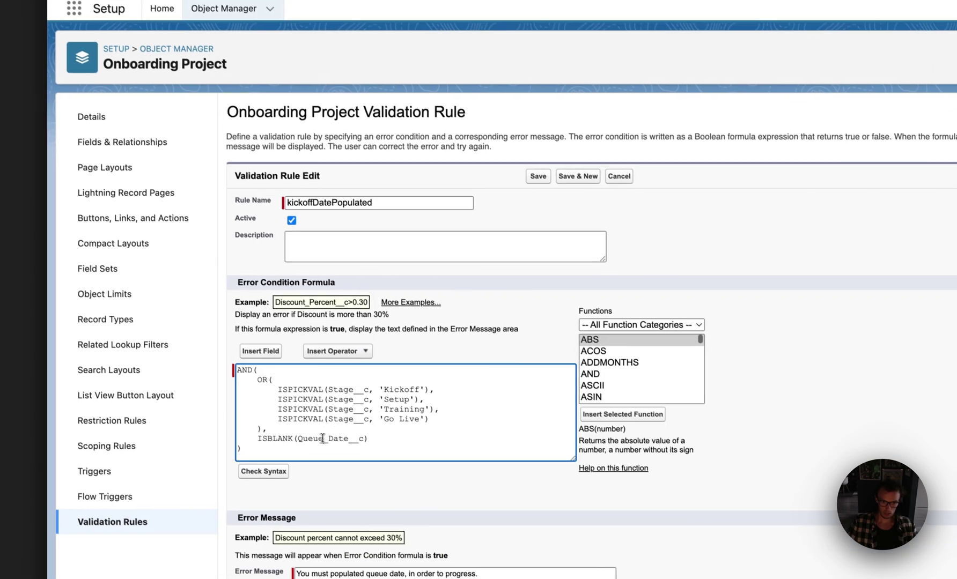
Step: Check Kickoff_Date__c instead, remove the Kickoff condition, reword the error message, and save
click(354, 467)
key(BackSpace)
key(BackSpace)
key(BackSpace)
key(BackSpace)
key(BackSpace)
text(Kickoff)
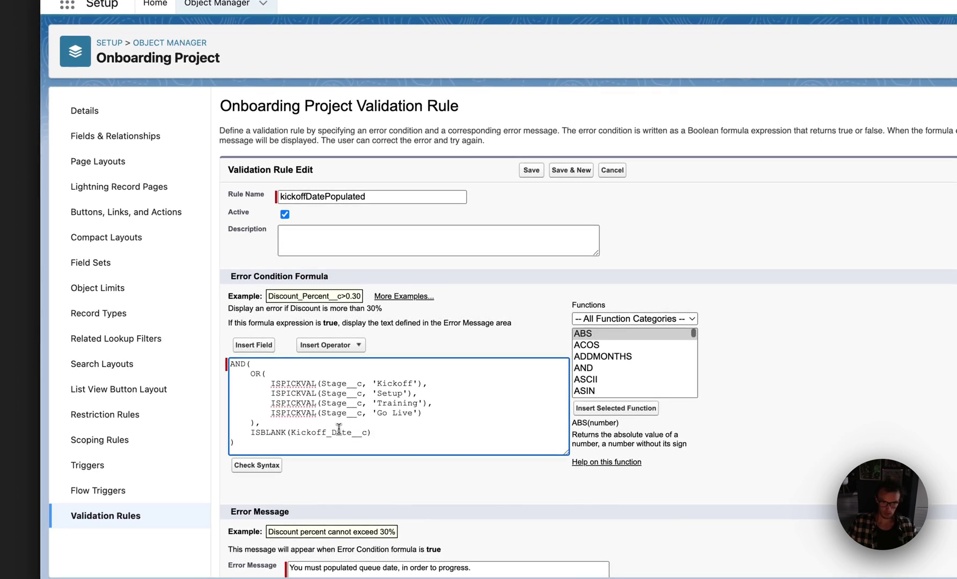
triple_click(442, 387)
key(BackSpace)
scroll(444, 387, down, 3)
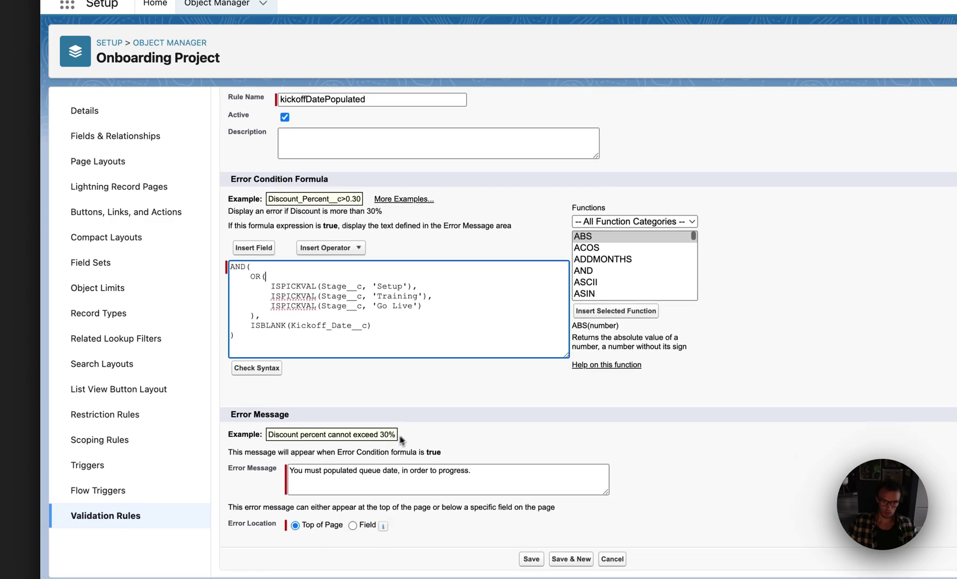
double_click(370, 471)
text(kidkoff)
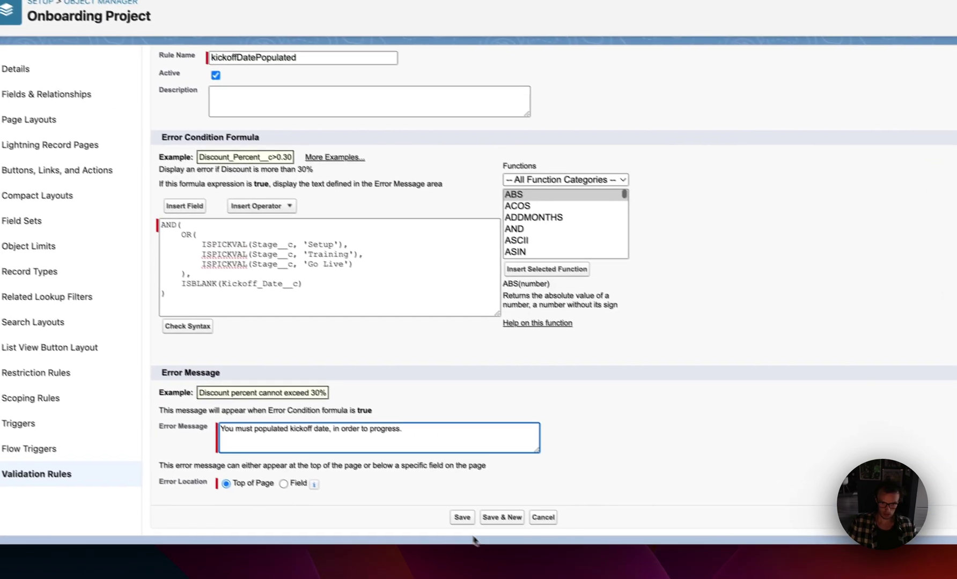
click(531, 559)
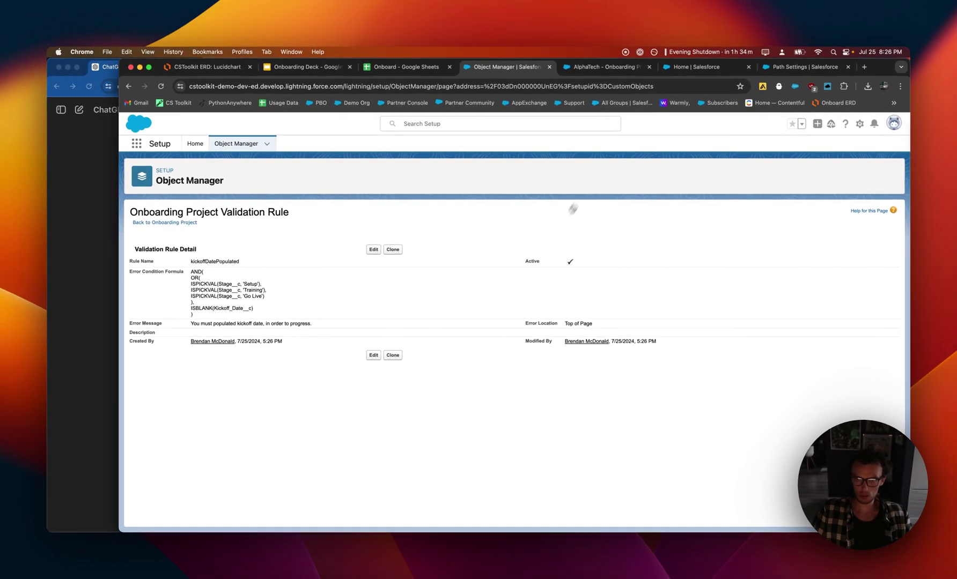
Step: Reload the AlphaTech onboarding record and mark Kickoff as the current stage
click(604, 67)
key(super+r)
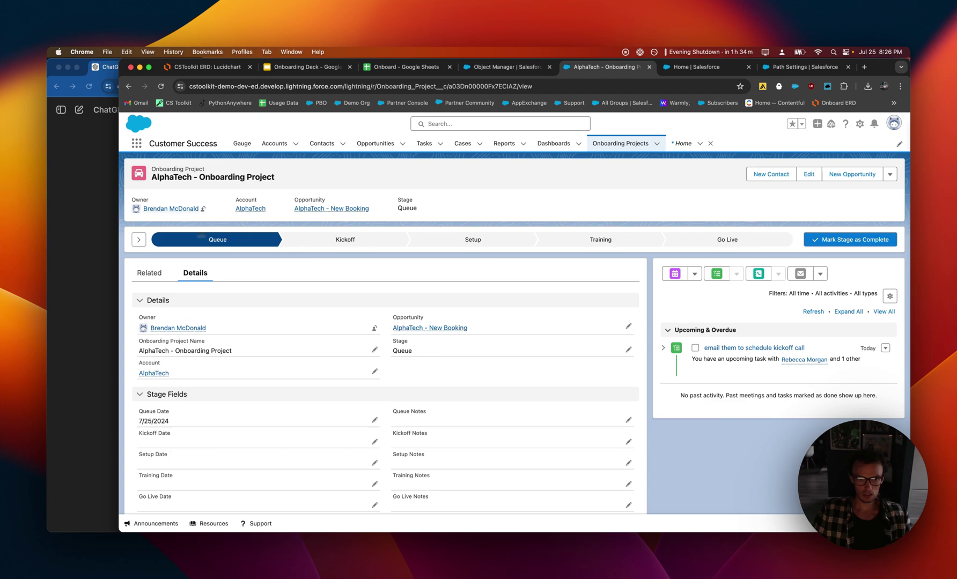
click(309, 245)
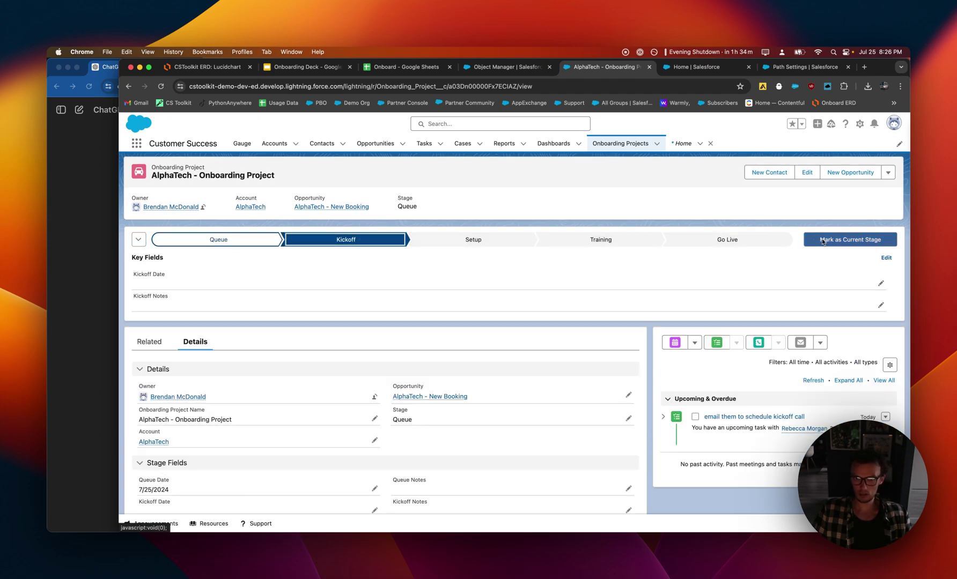
click(832, 241)
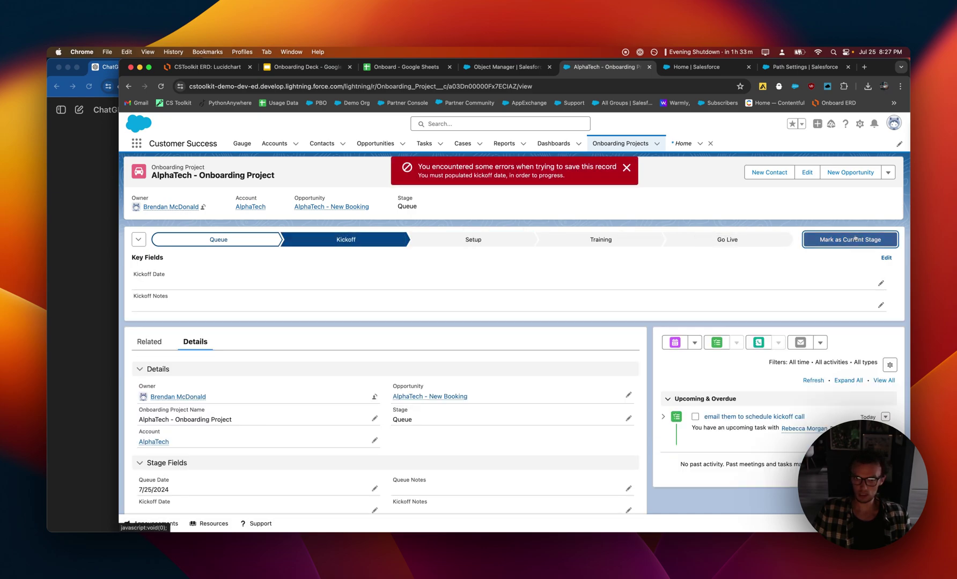
click(857, 240)
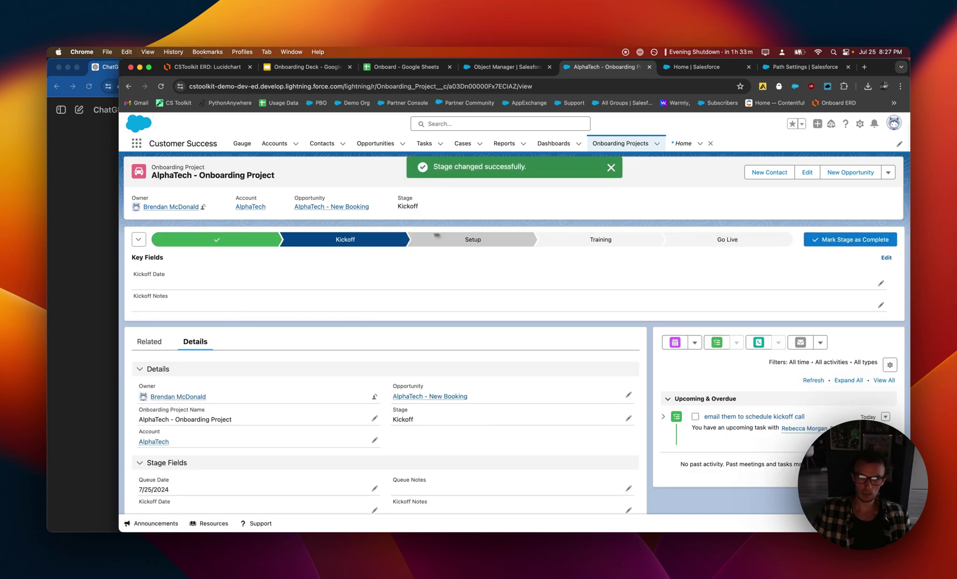
Step: Set Kickoff Date to 7/25/2024, save it, and advance the stage to Setup
click(882, 285)
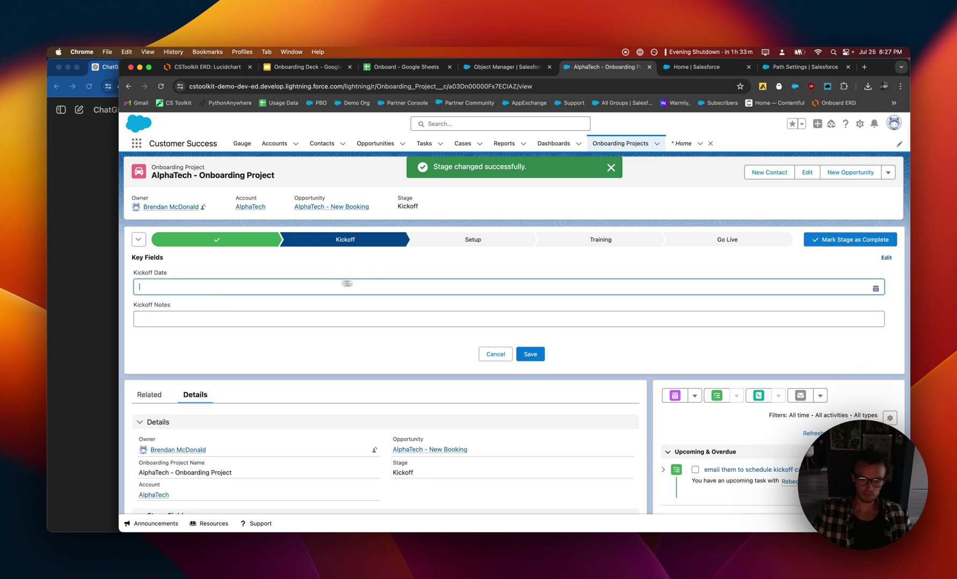
click(257, 287)
click(215, 390)
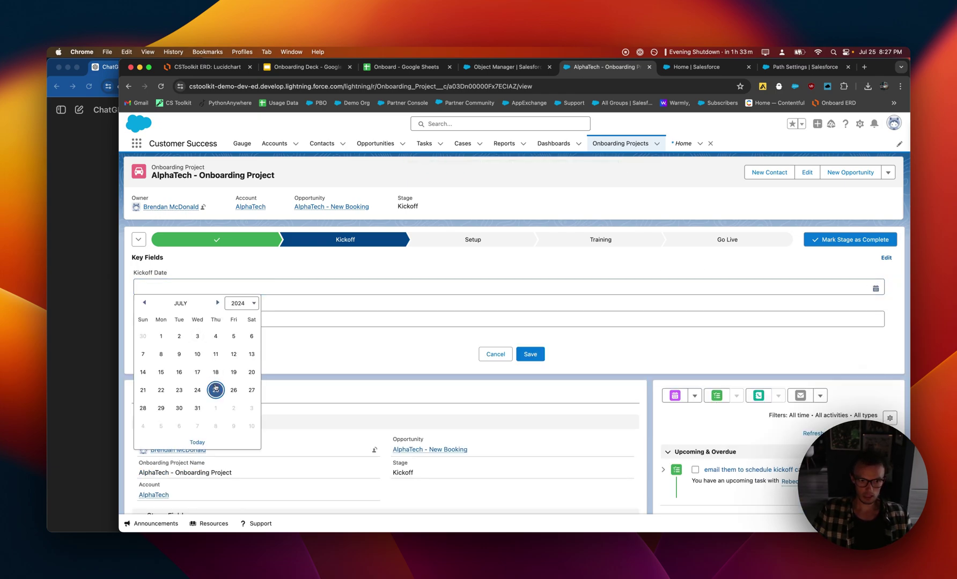
click(259, 288)
click(323, 296)
click(530, 355)
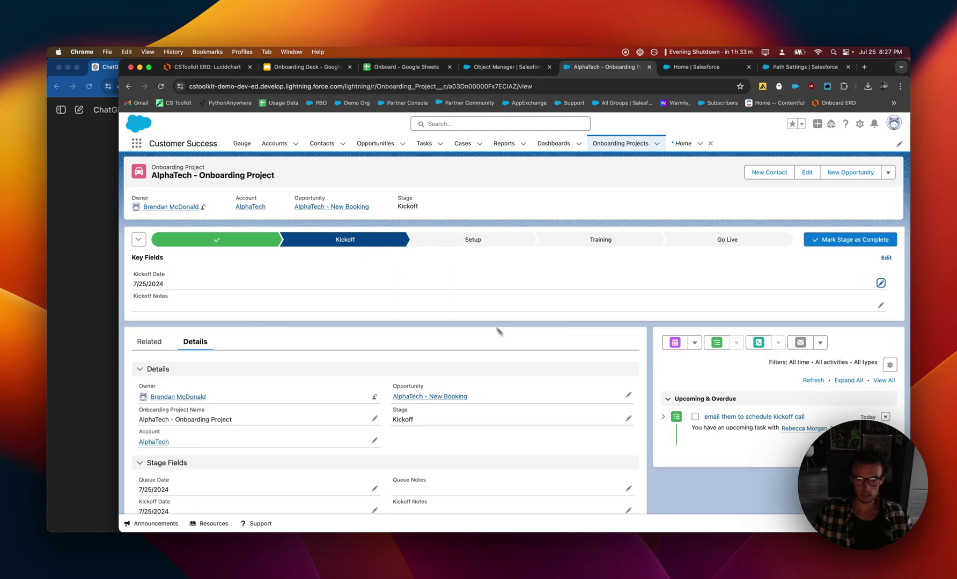
click(473, 239)
click(851, 239)
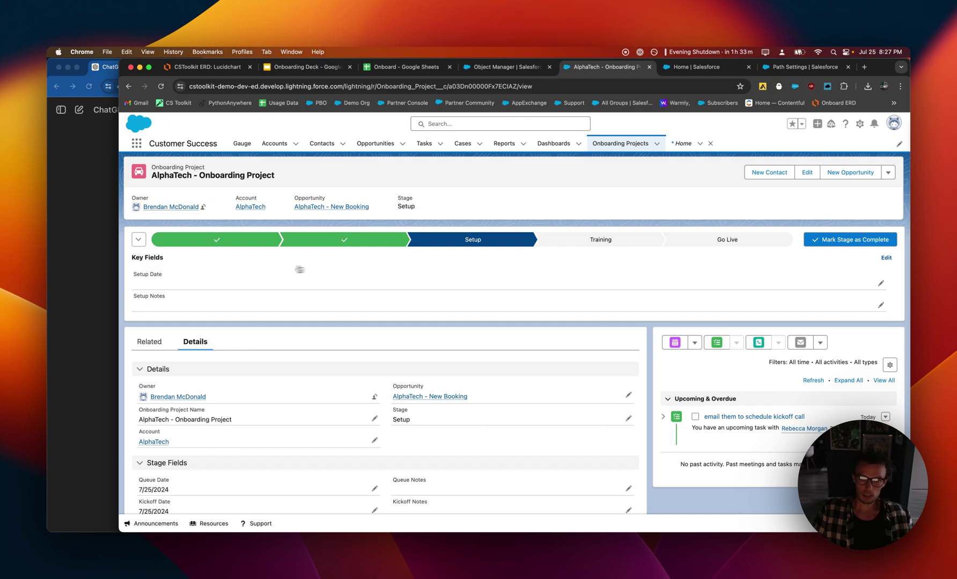
Step: Keep the stage at Setup rather than Training, dismiss the toast, and close the '* Home' tab
double_click(586, 252)
double_click(474, 246)
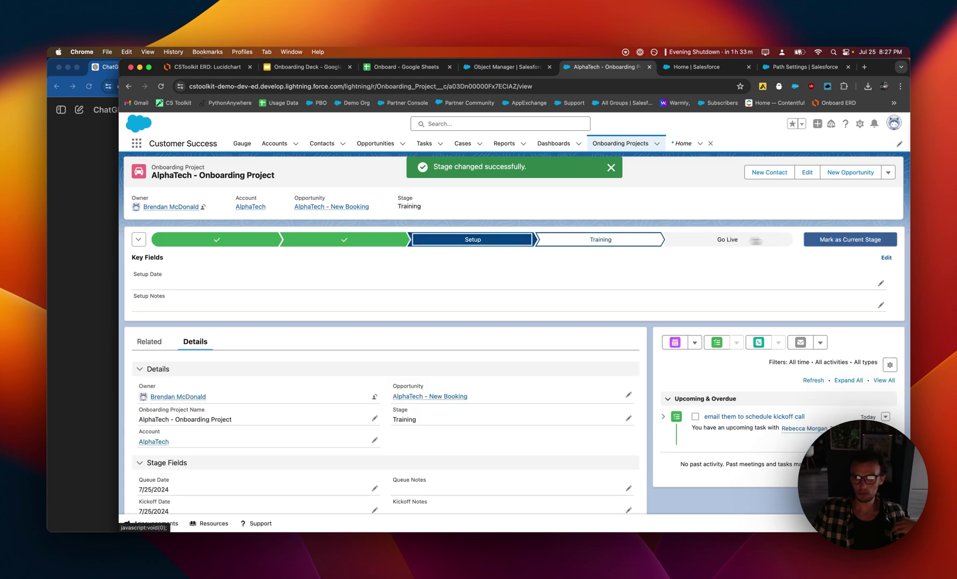
click(611, 167)
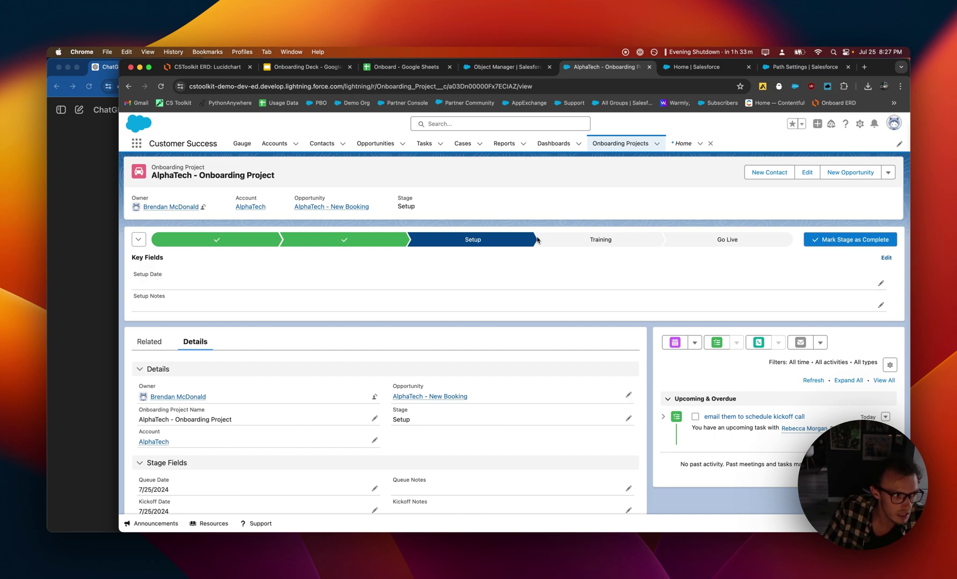
click(710, 143)
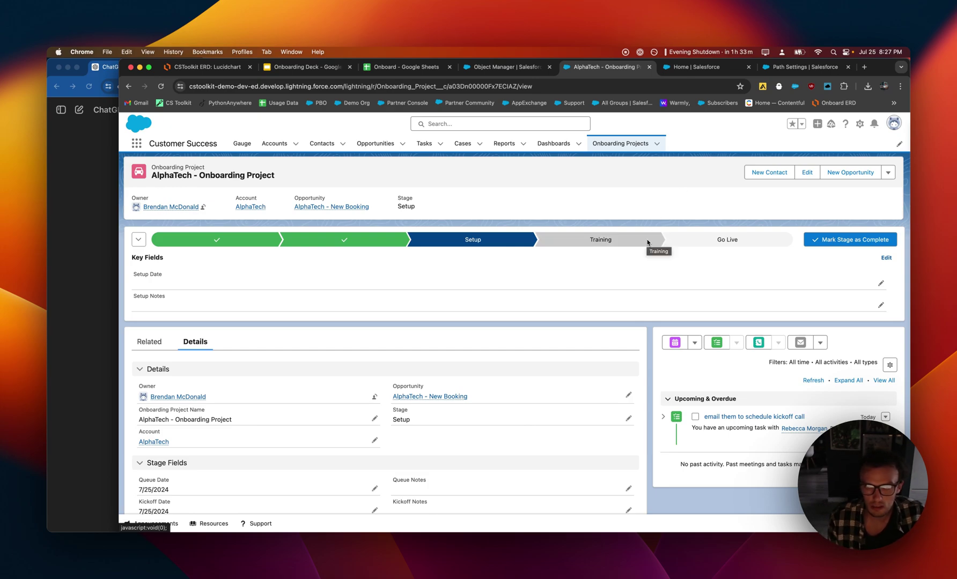